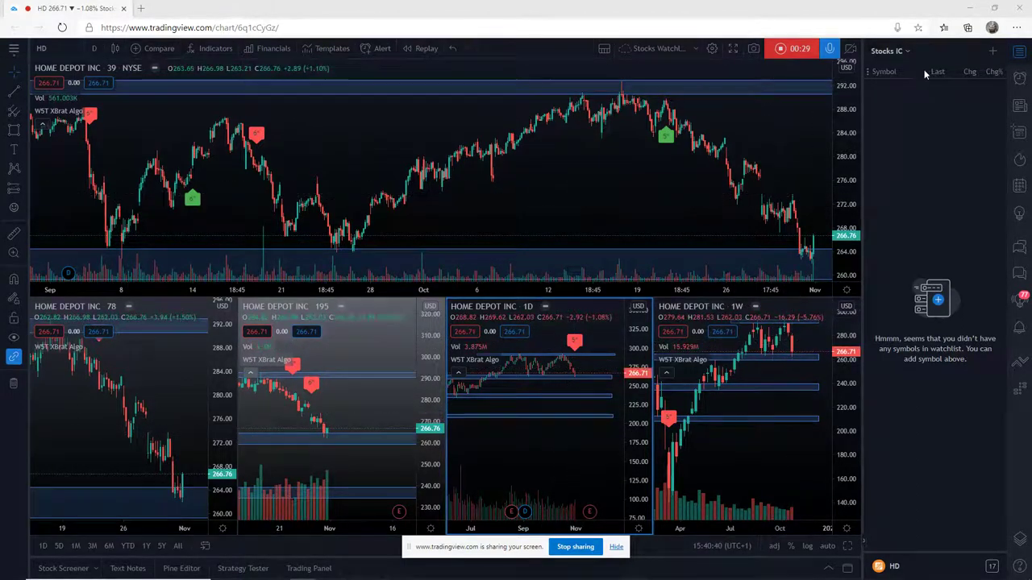
Step: Create a new watchlist named "Stocks Trial"
click(1019, 51)
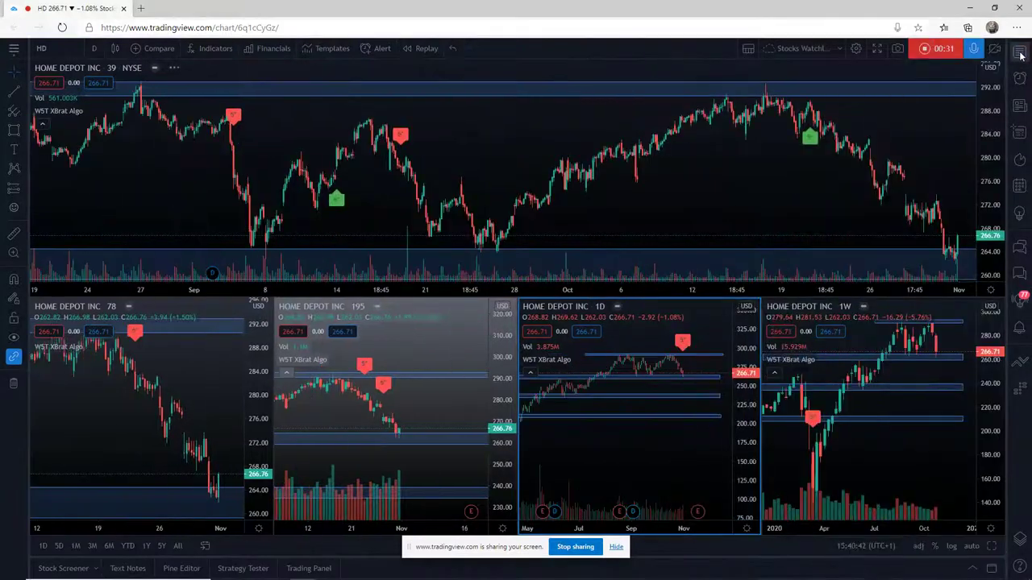
click(1019, 52)
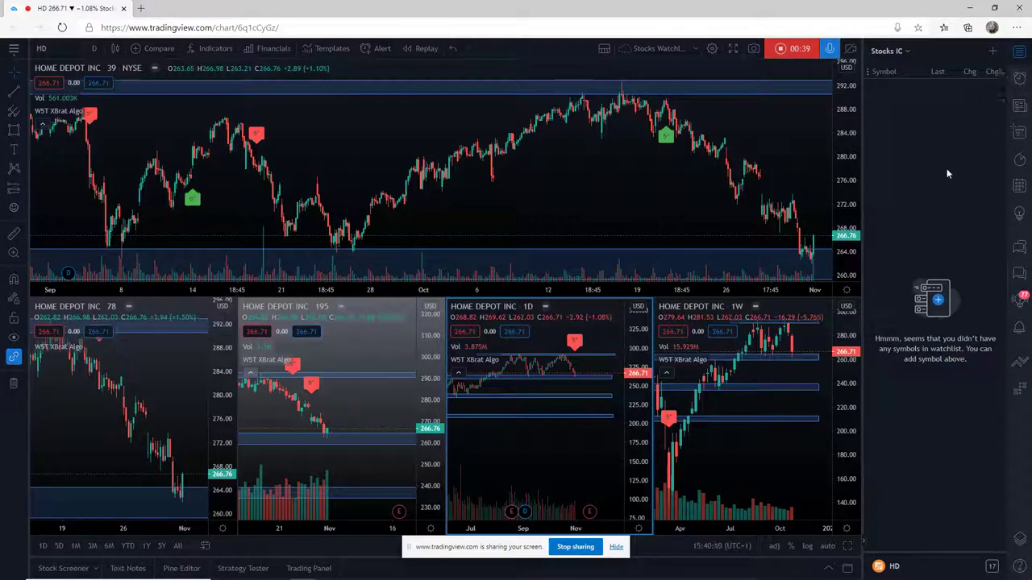
click(908, 52)
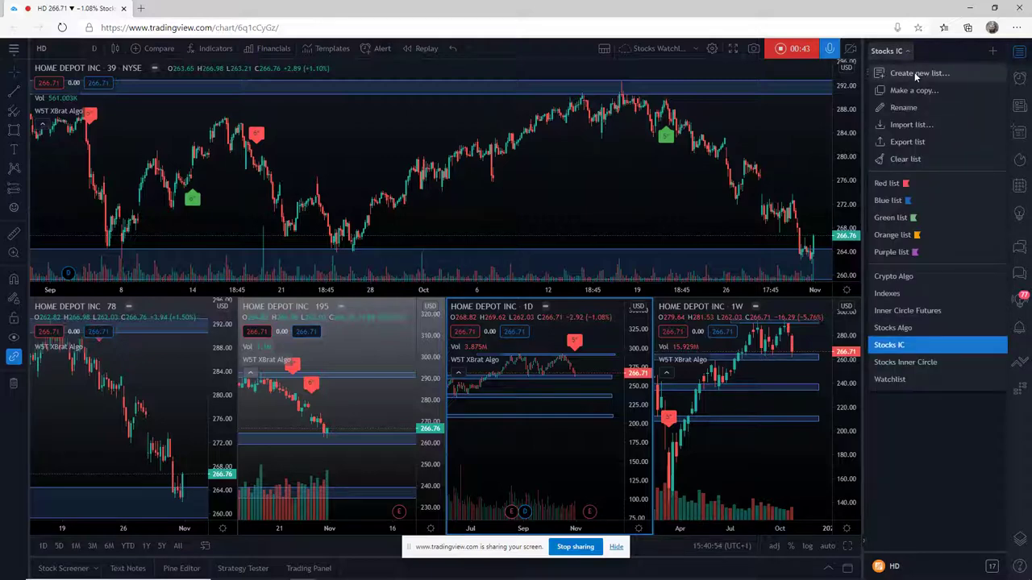
click(916, 73)
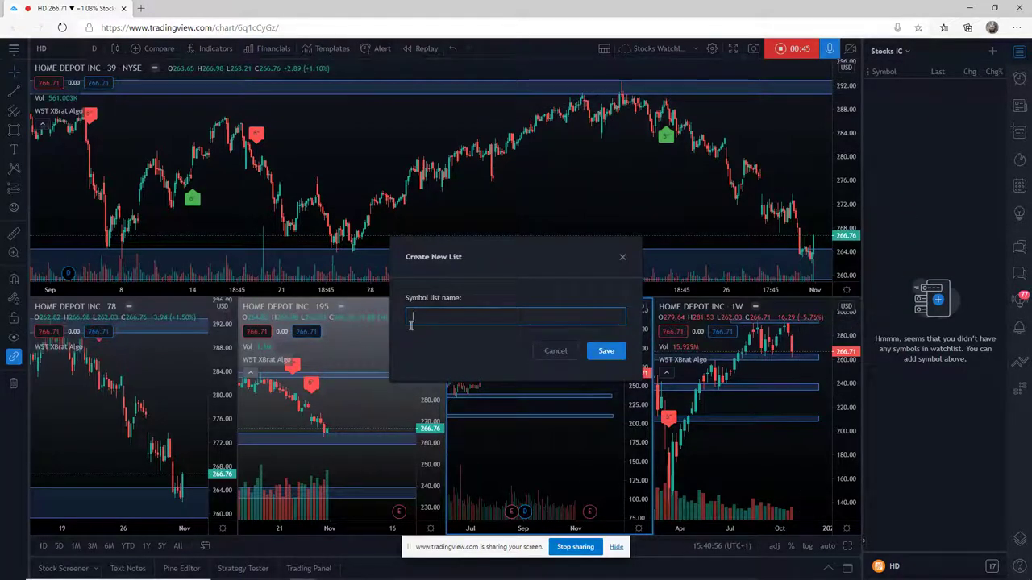
text(ST)
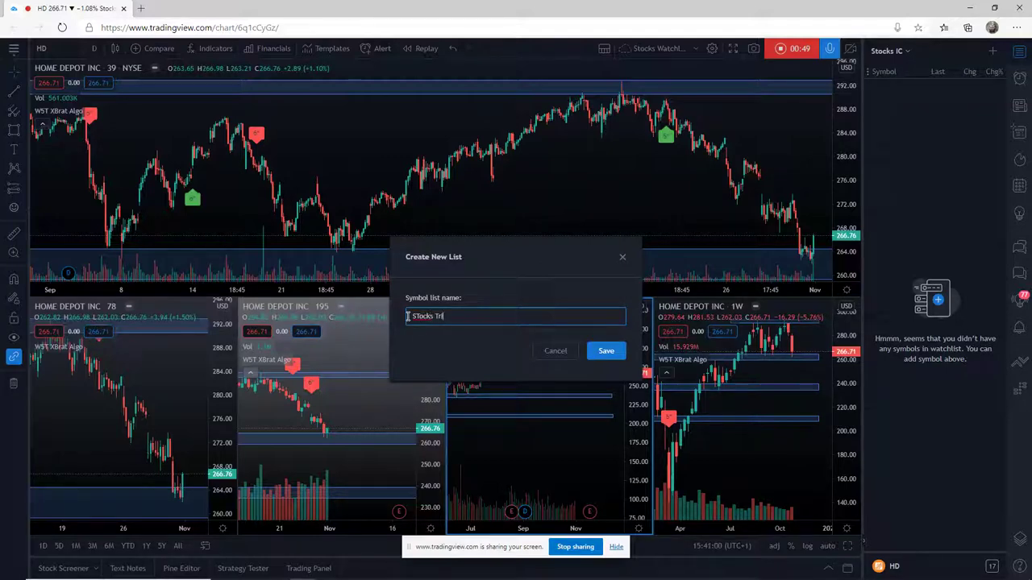
click(420, 316)
key(BackSpace)
text(t)
click(606, 351)
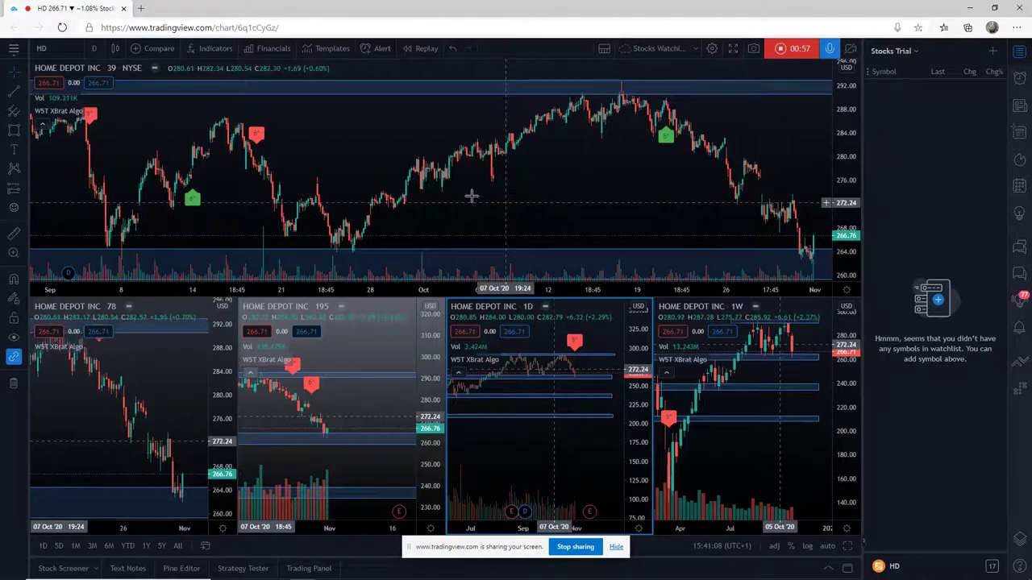
Step: Add the NYSE-listed Home Depot stock (HD) to the Stocks Trial watchlist
click(992, 50)
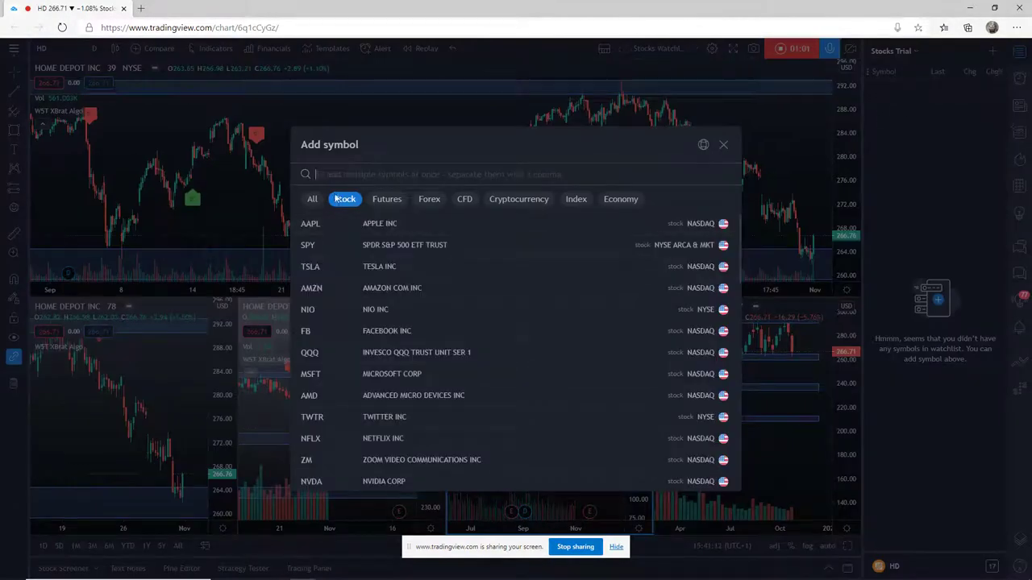
text(HD)
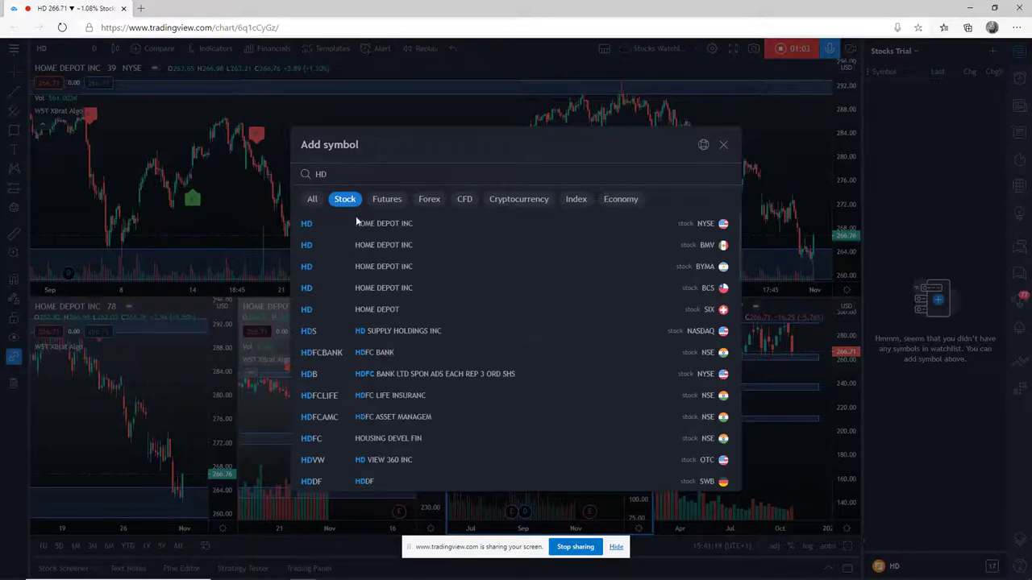
click(357, 223)
Step: Check the AMD symbol search under Forex, CFD and Futures, and add the NASDAQ stock AMD to the watchlist
click(992, 50)
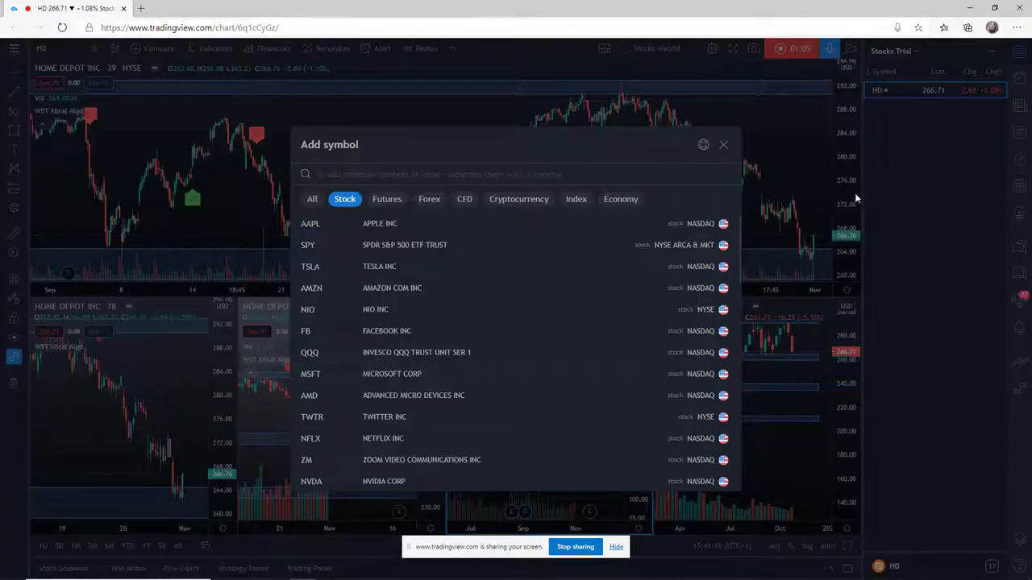
text(AMD)
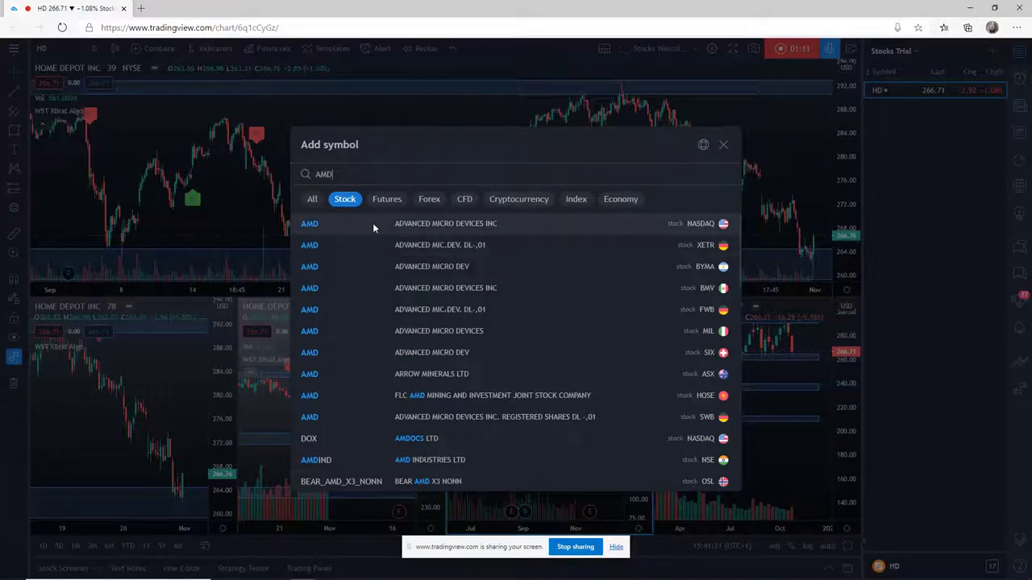
click(377, 201)
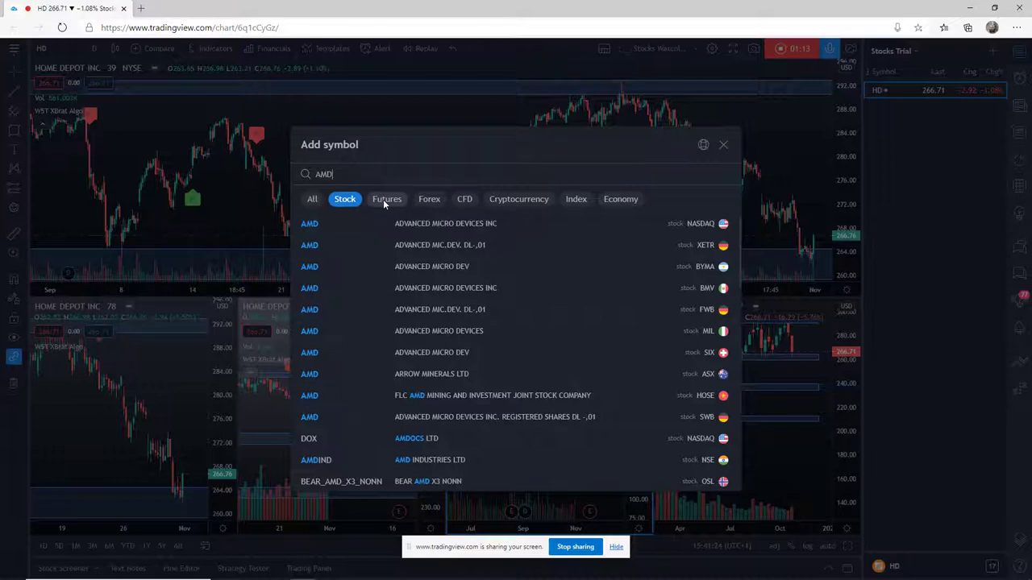
click(425, 202)
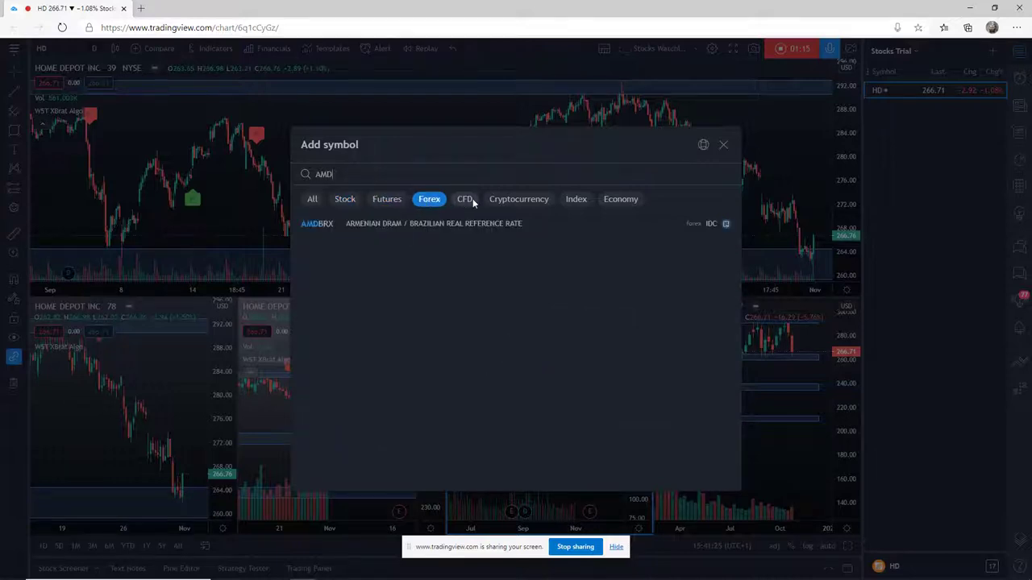
click(472, 198)
click(393, 207)
click(347, 202)
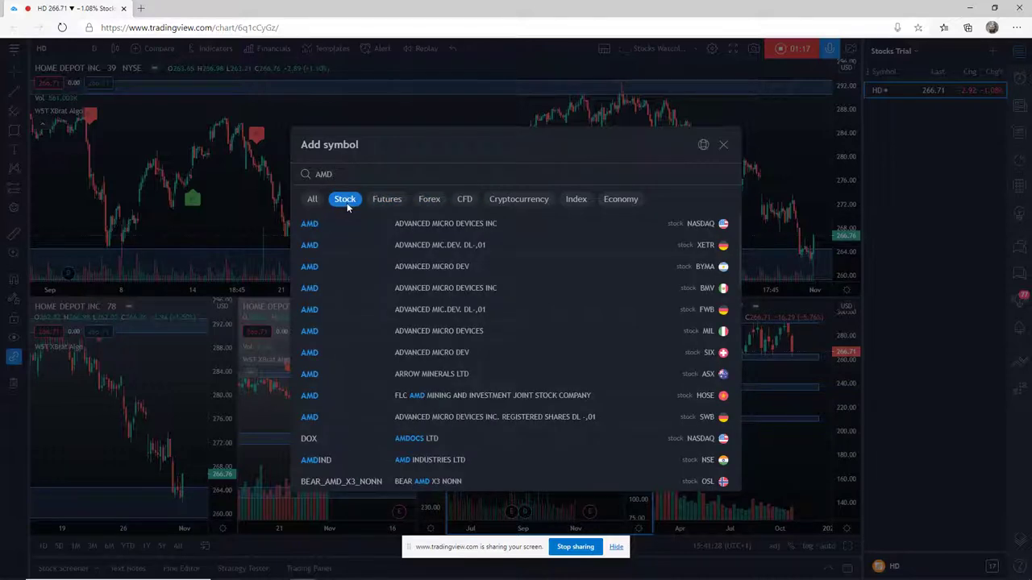
click(409, 225)
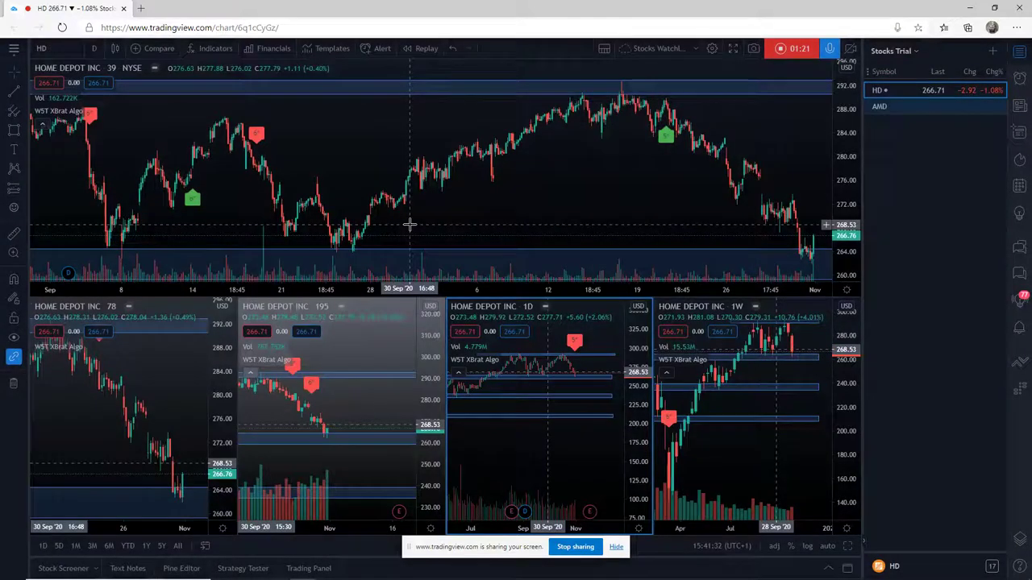
Step: Add the NYSE-listed Twilio stock (TWLO) to the watchlist and flag HD in green
click(993, 51)
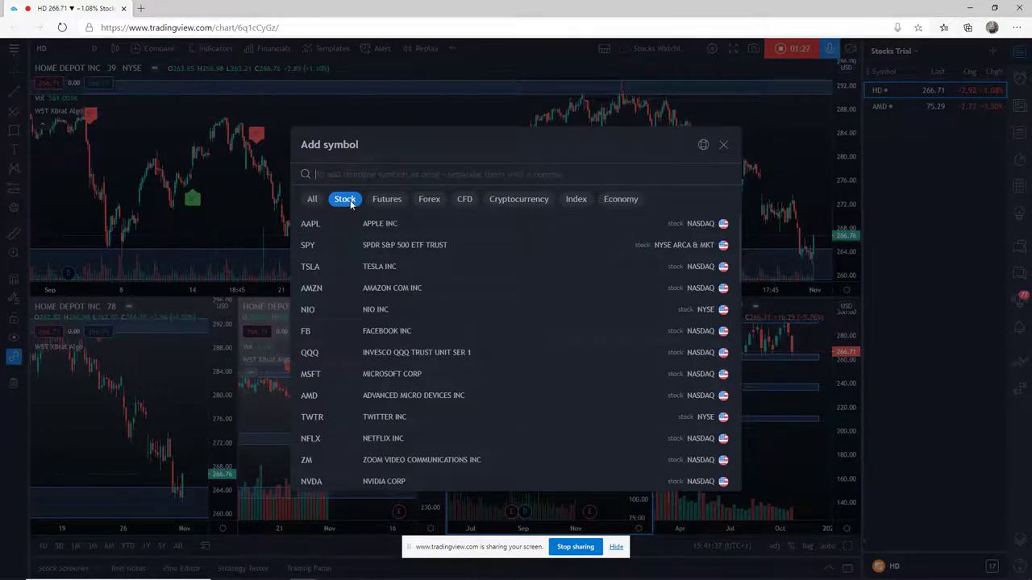
text(TWLO)
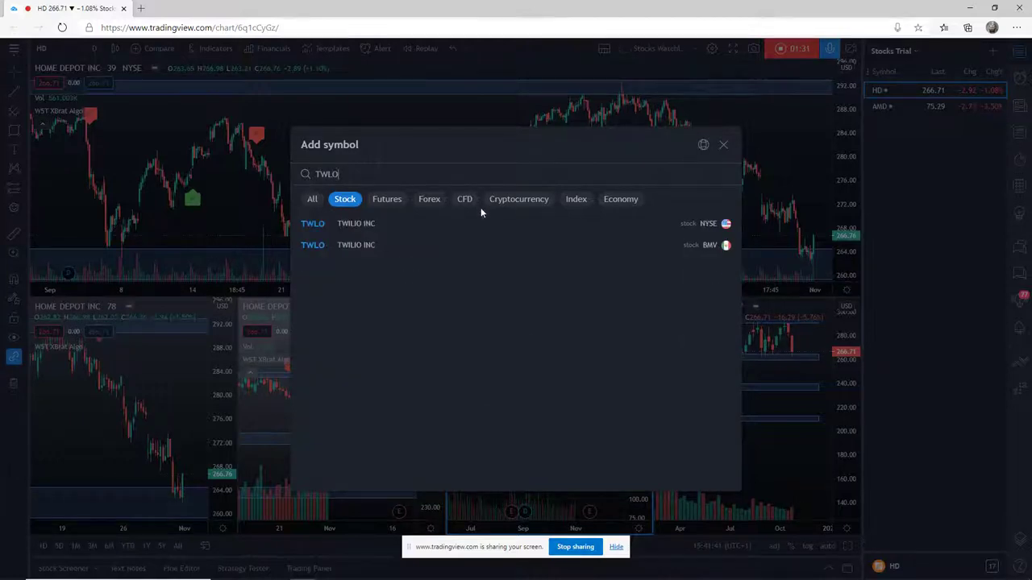
click(376, 223)
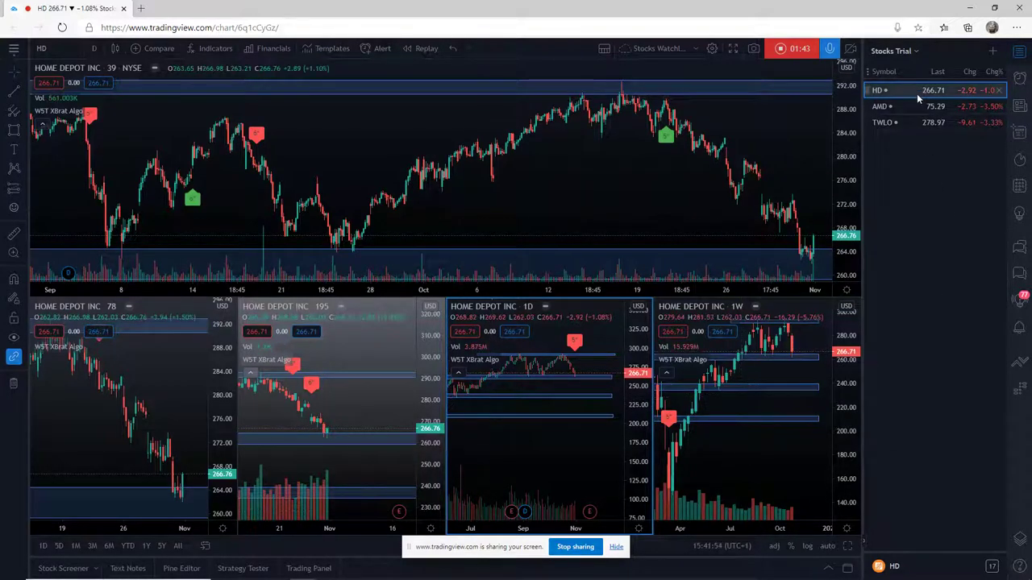
click(870, 92)
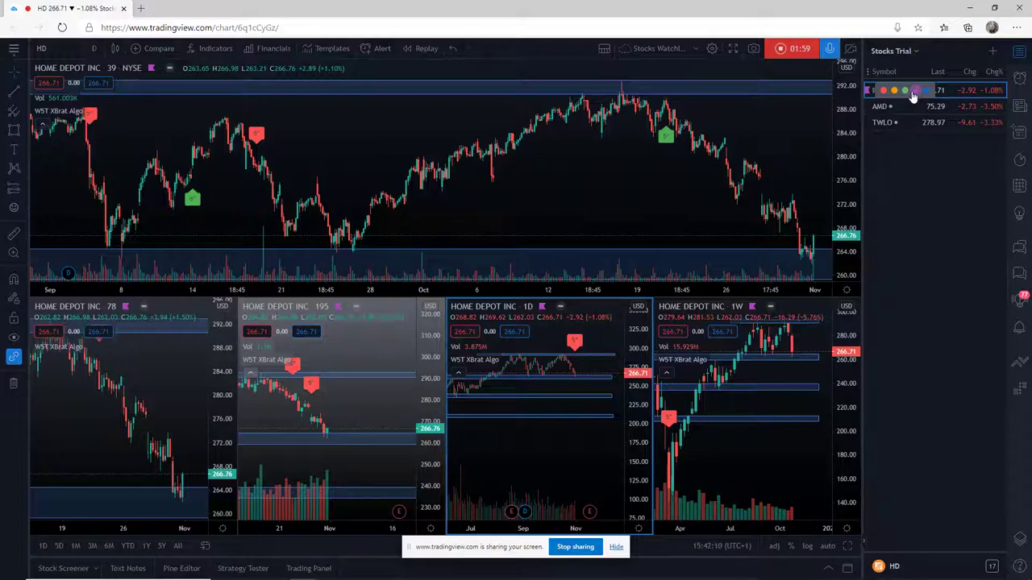
click(905, 91)
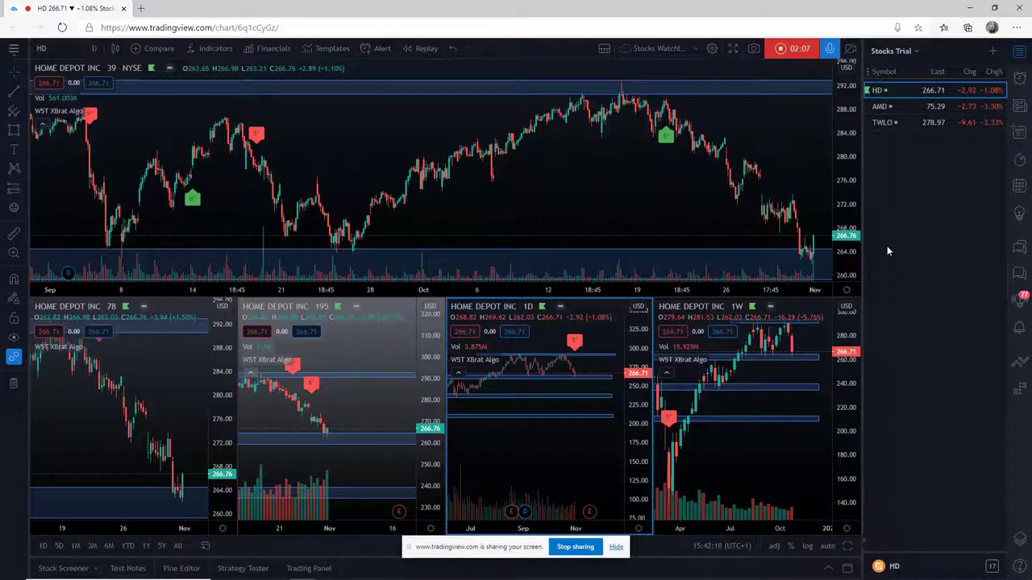
Step: Maximise the HD 195-minute chart and draw a Trend-Based Fib Extension from about 284.18 on 20 Oct to about 279.06 on 23 Oct
click(379, 360)
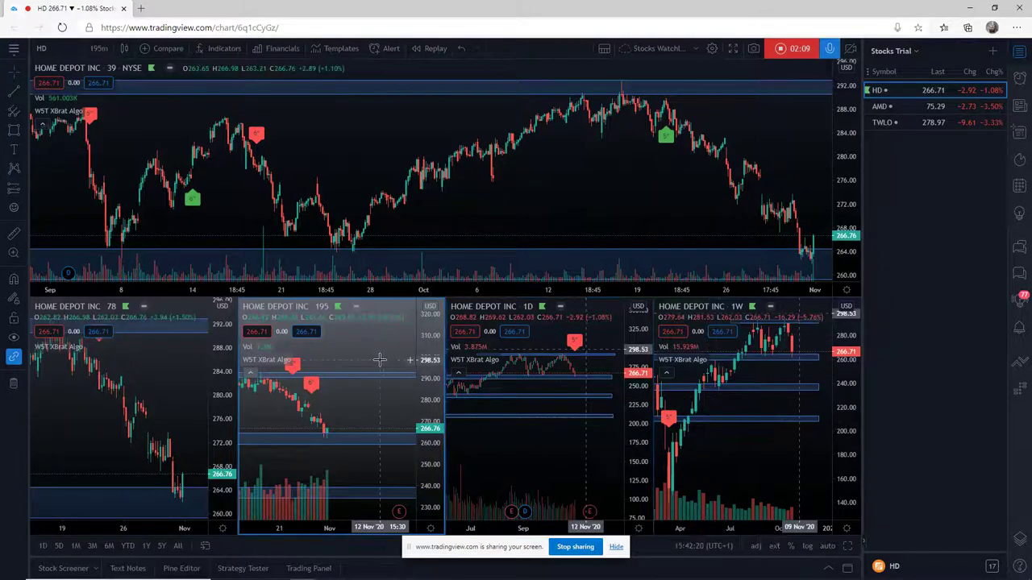
click(846, 547)
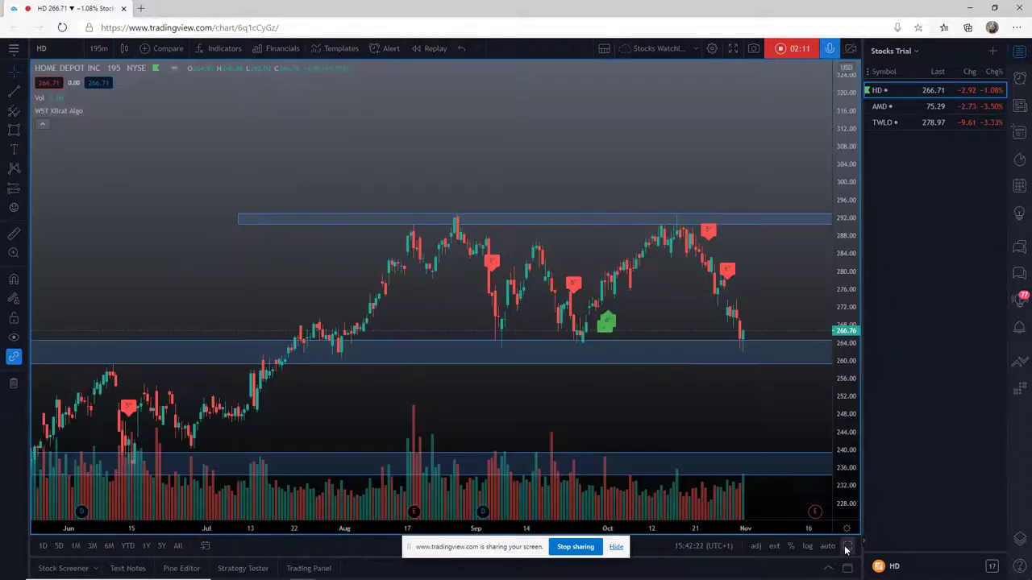
drag(841, 258, 840, 312)
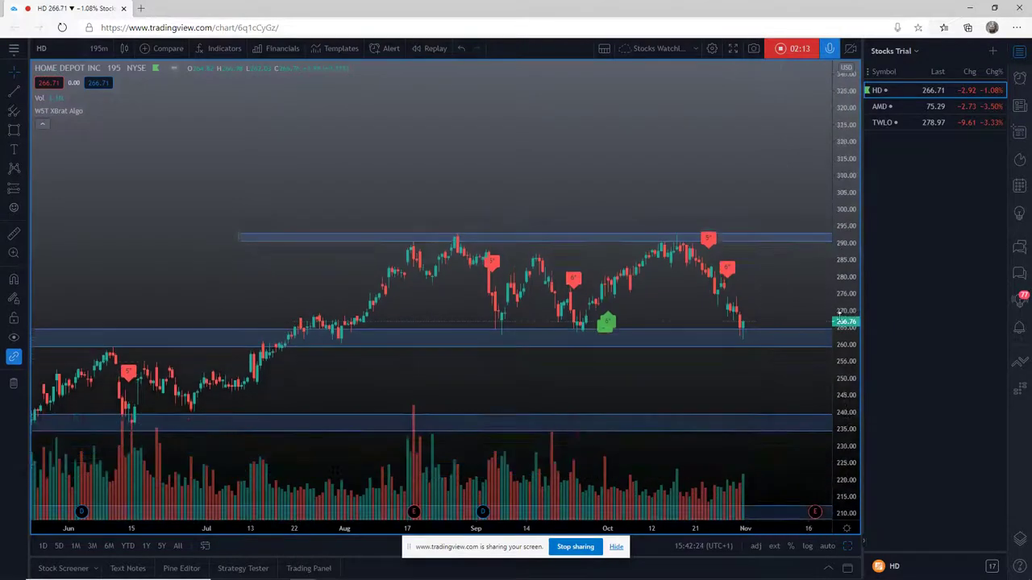
drag(771, 362, 758, 309)
drag(727, 526, 822, 526)
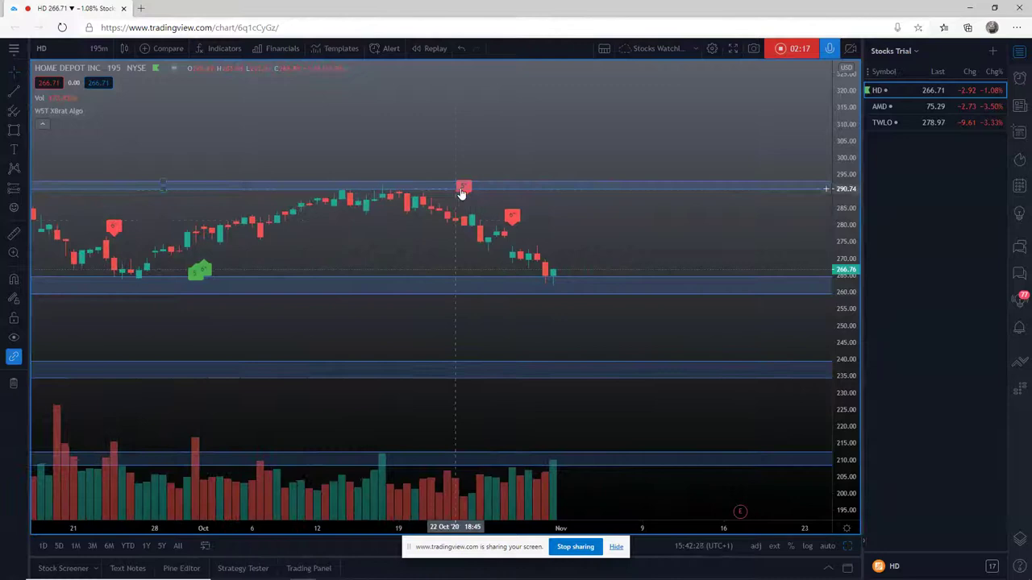
click(27, 111)
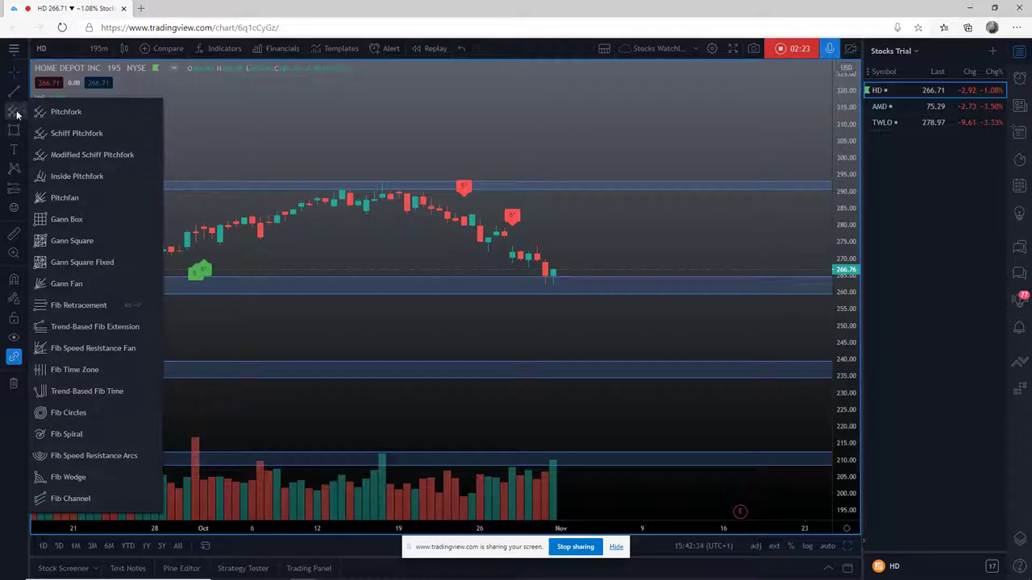
click(60, 328)
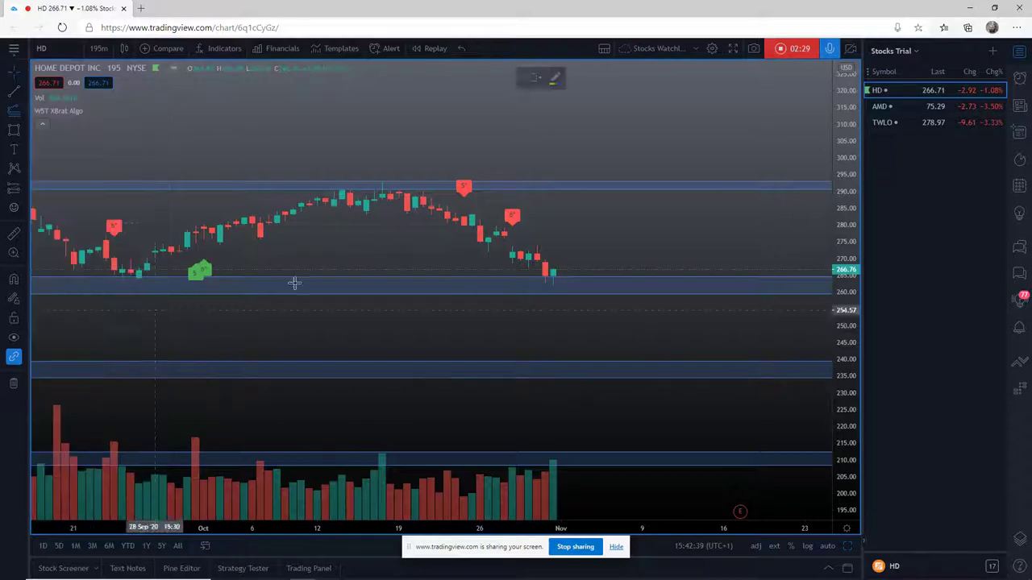
click(415, 210)
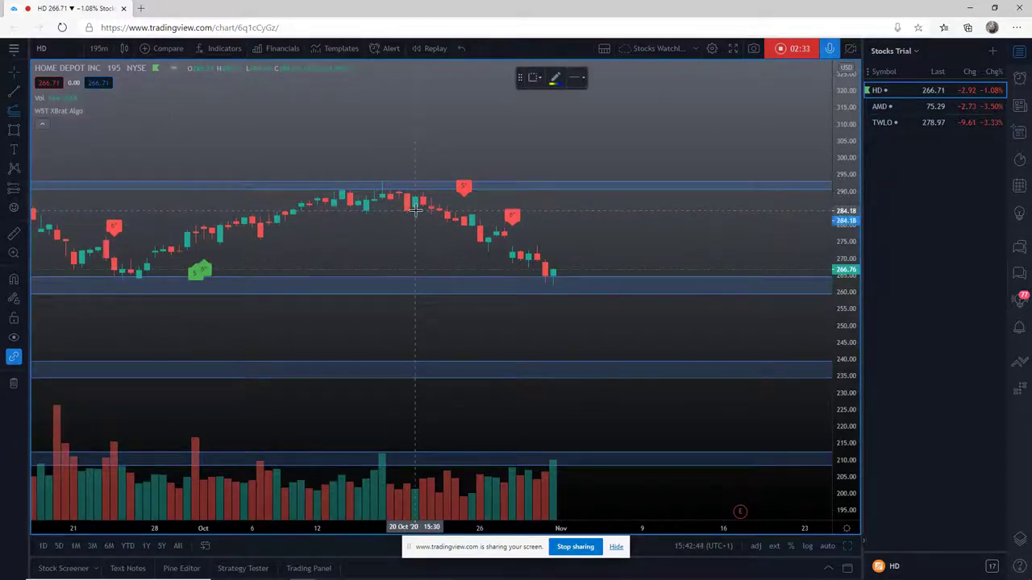
click(462, 228)
click(462, 228)
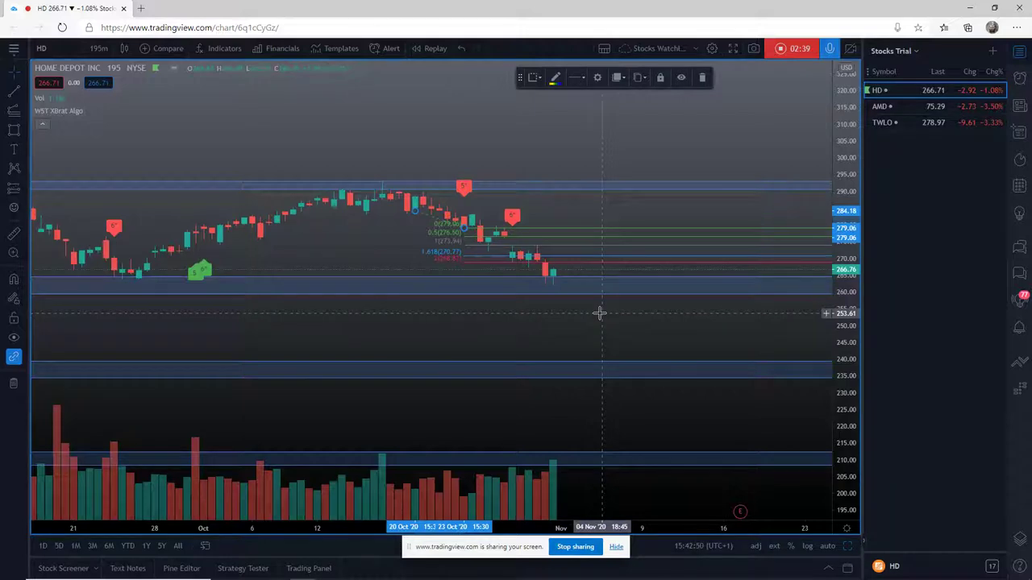
Step: Restore the multi-chart layout and load AMD from the watchlist into all the charts
click(847, 546)
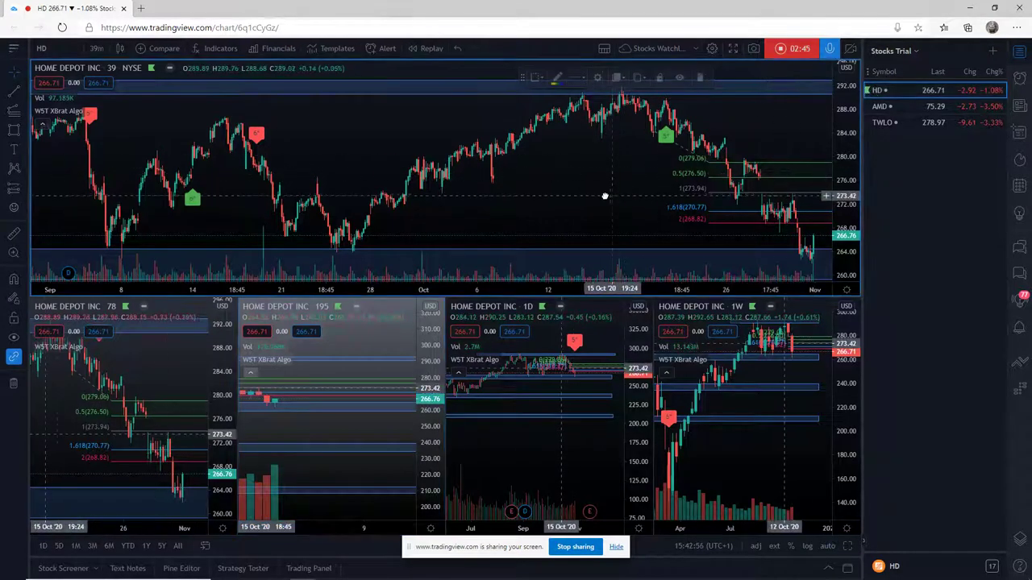
drag(608, 197, 528, 201)
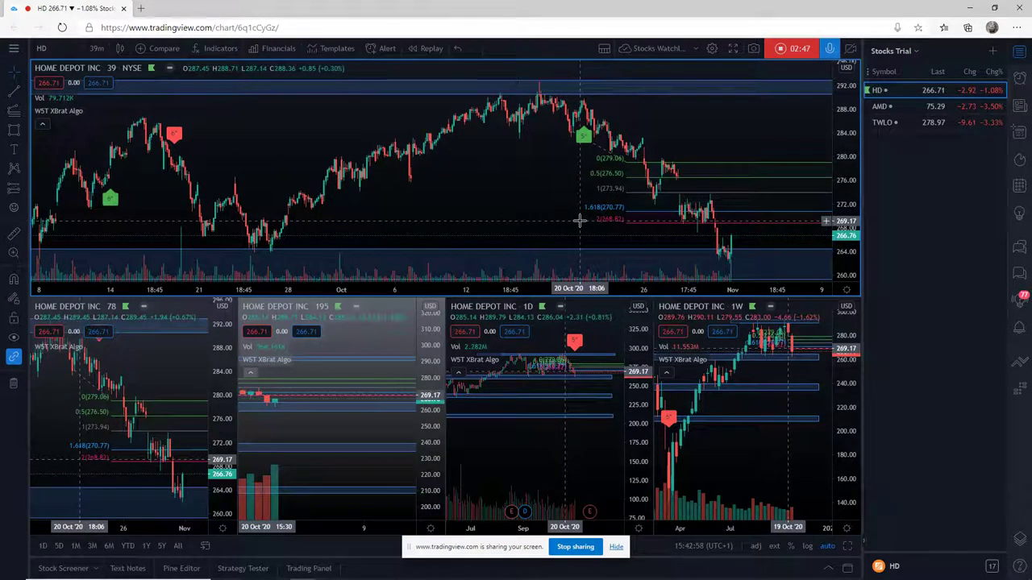
click(887, 109)
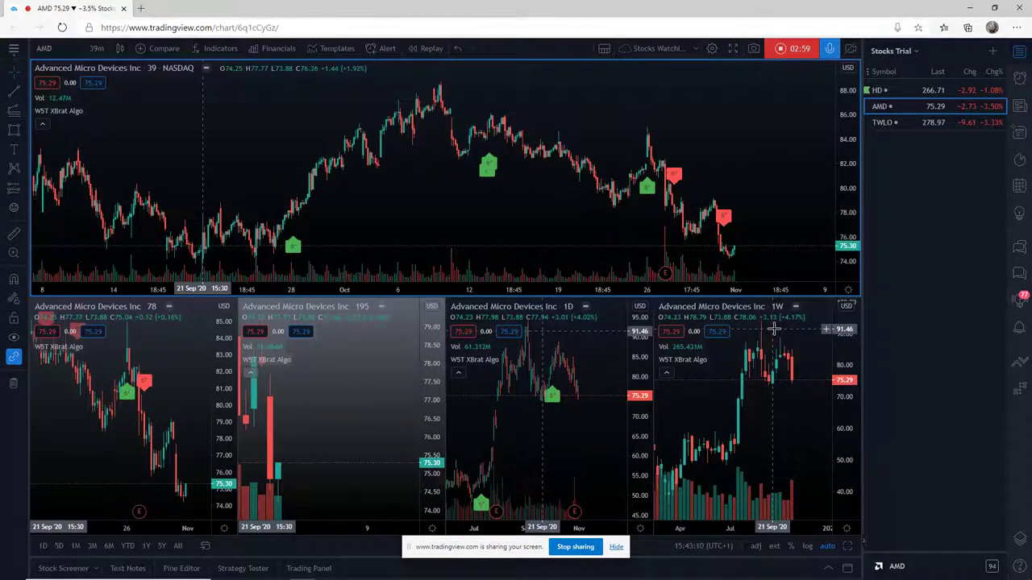
Step: Maximise the AMD daily chart and draw thin rectangle zones at about 59 from June 2019 and at about 73.76 to 74.99 from November 2019
click(591, 442)
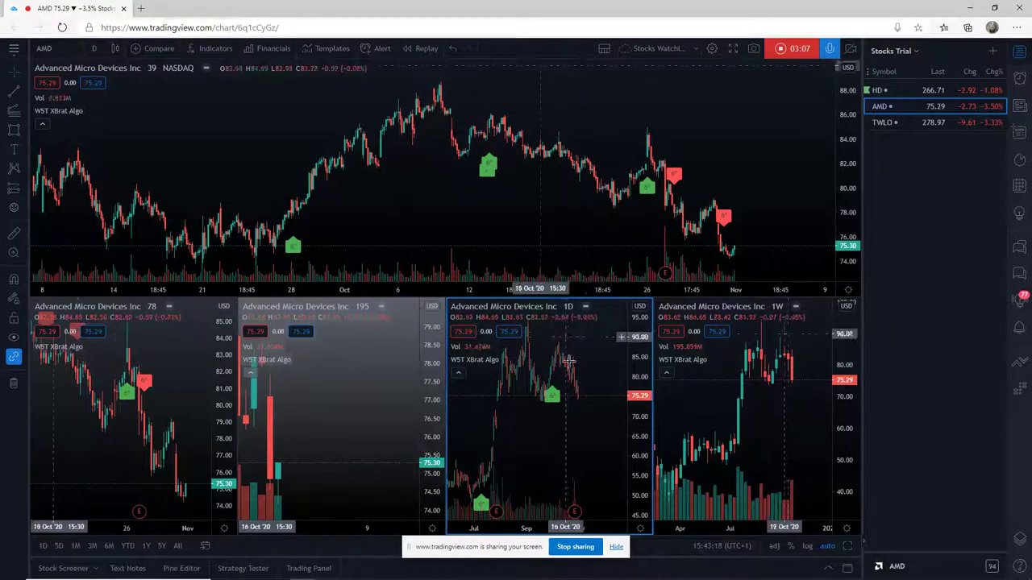
click(849, 546)
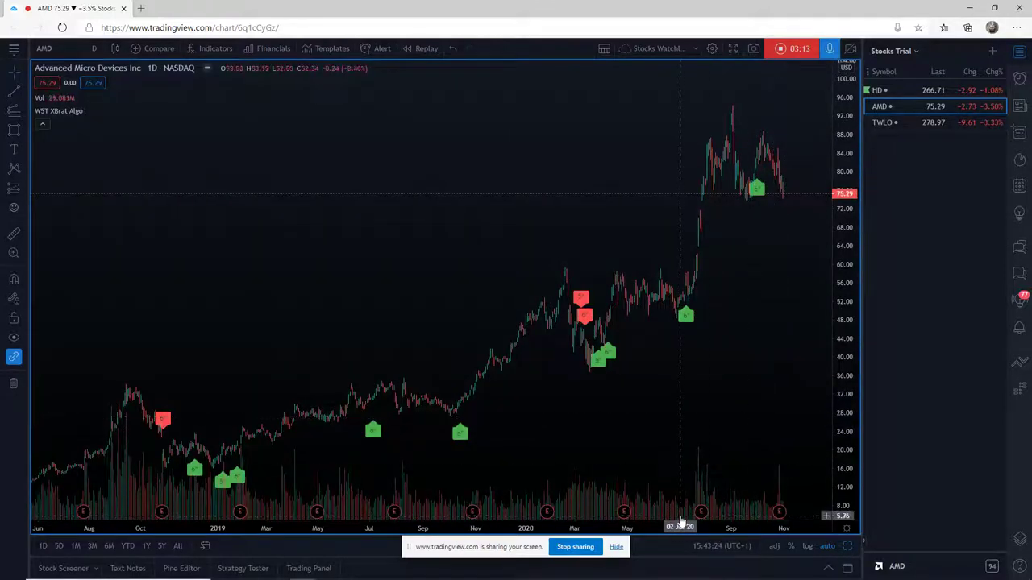
drag(684, 530, 677, 529)
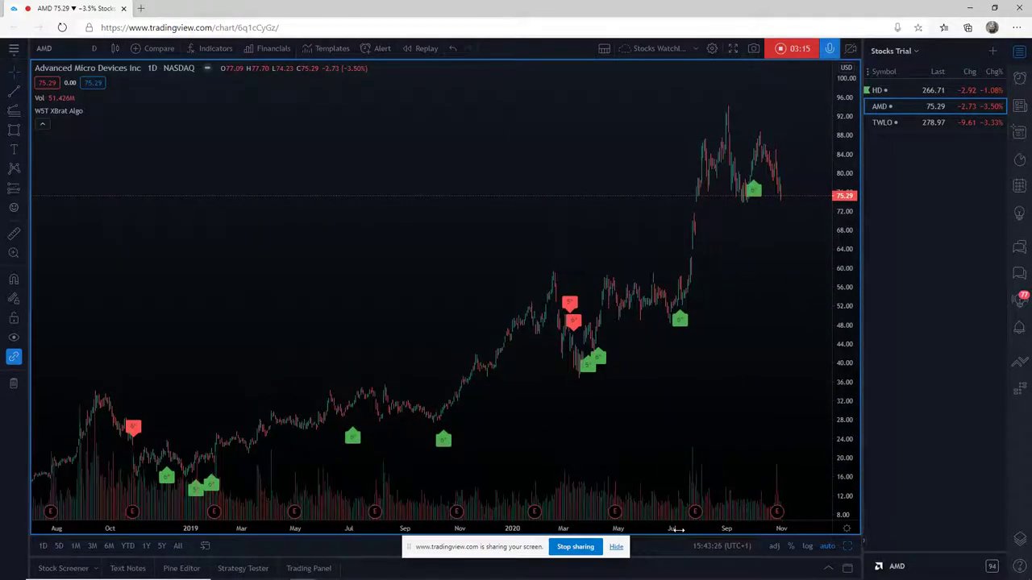
drag(677, 404, 597, 398)
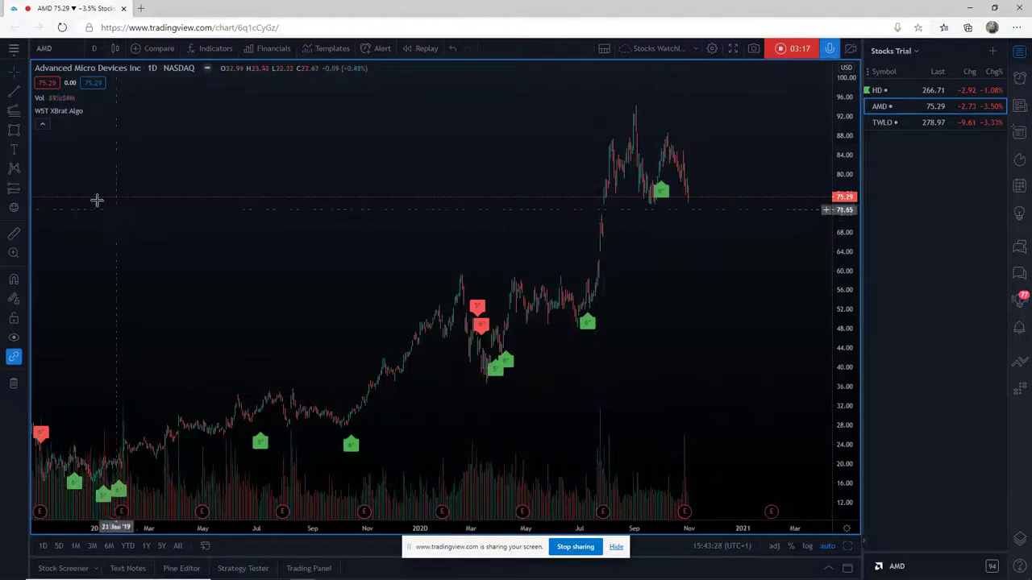
click(14, 131)
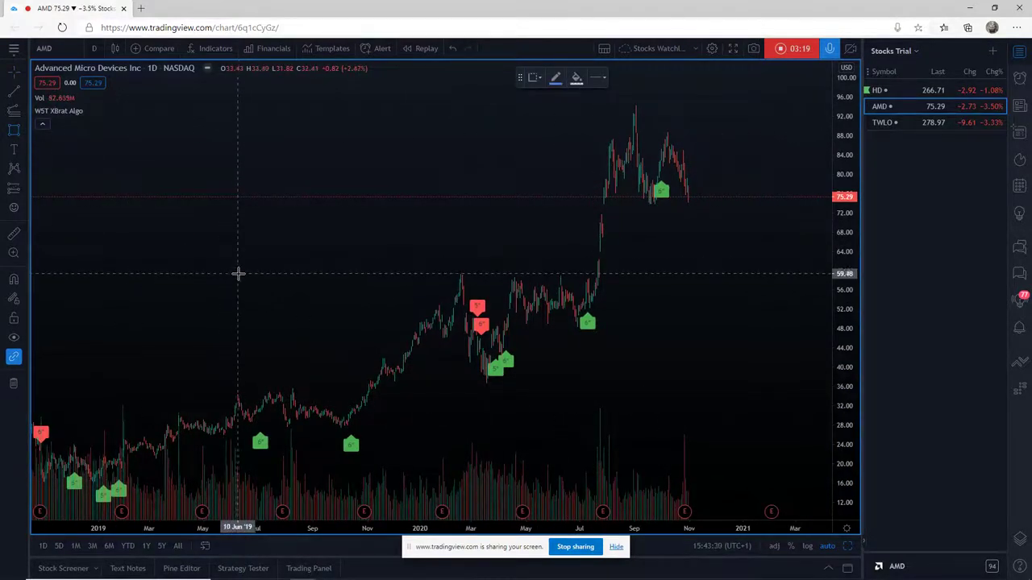
drag(238, 273, 589, 272)
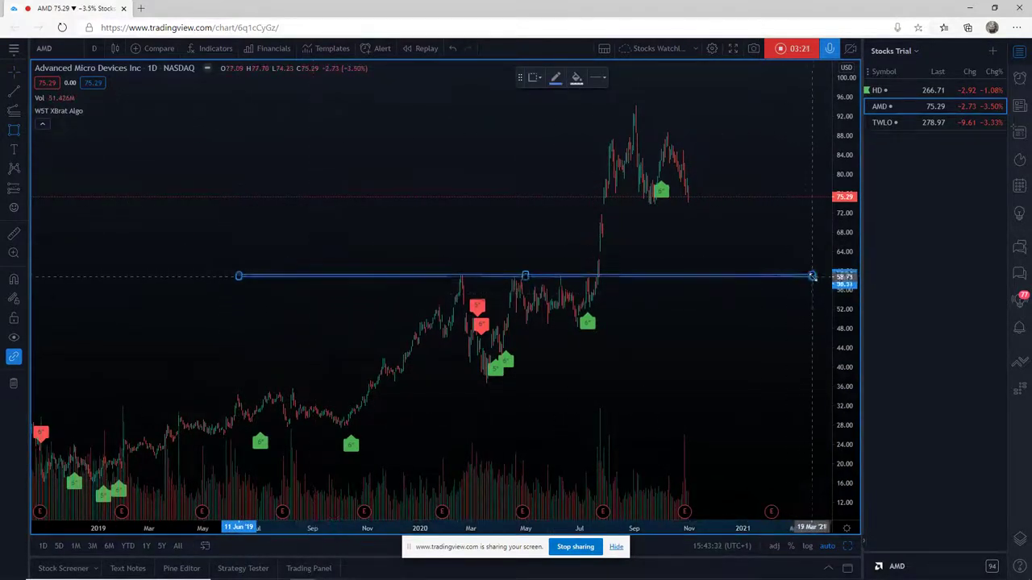
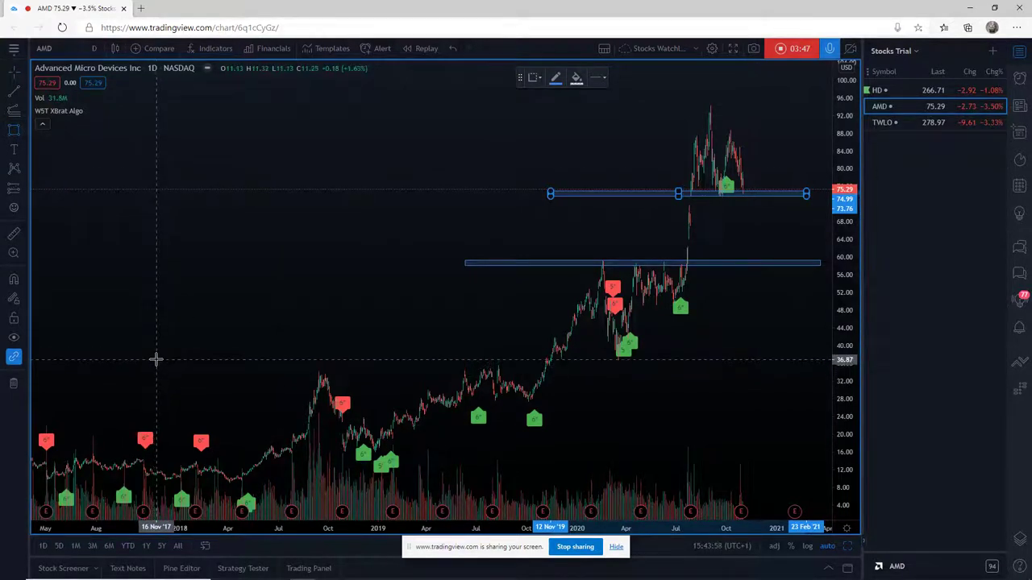
Step: Draw an AMD rectangle zone from about 36.87 on 16 Nov 2017 to 34.08 on 26 Mar 2021, and restore the multi-chart layout
click(157, 360)
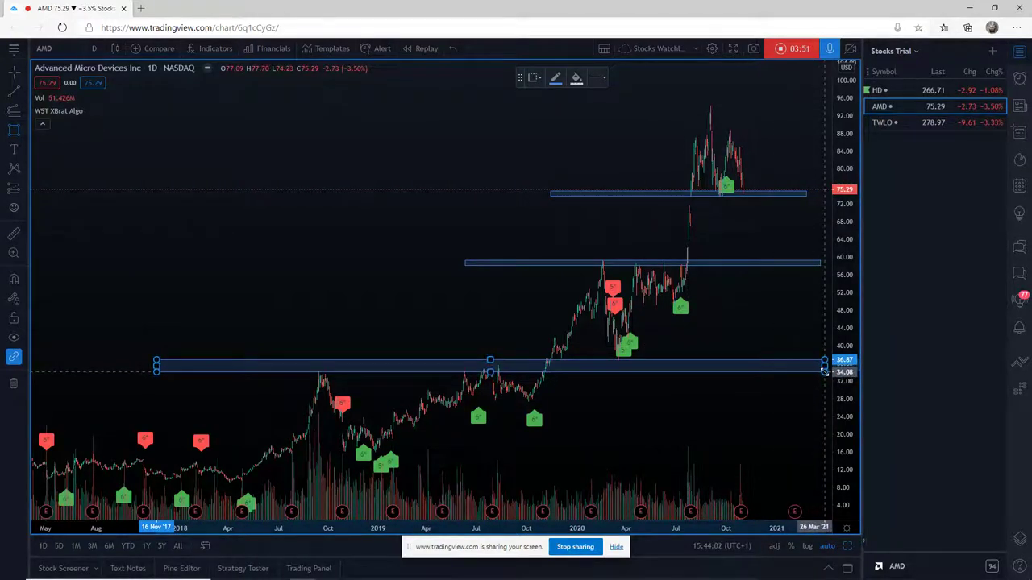
click(824, 372)
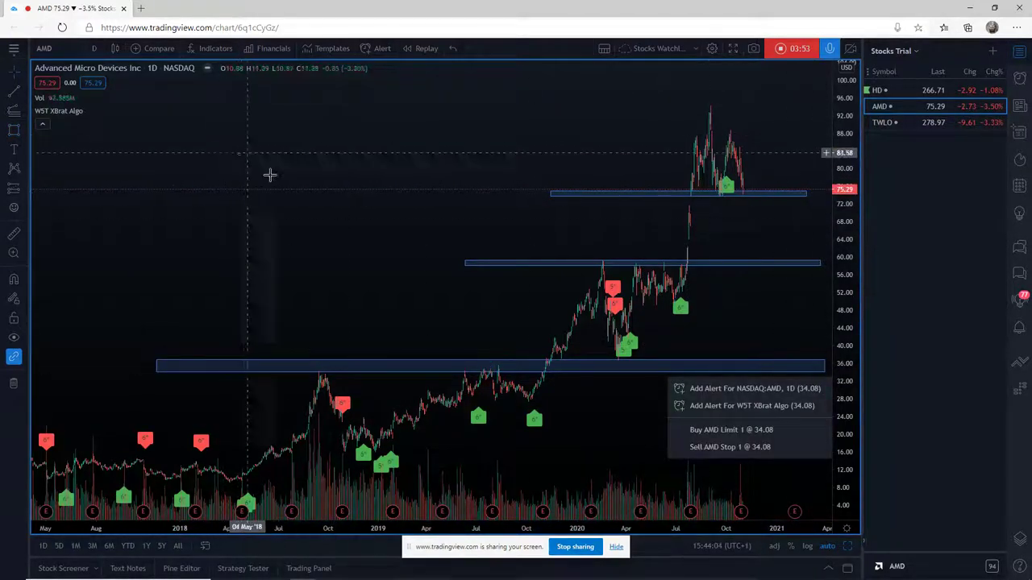
click(850, 550)
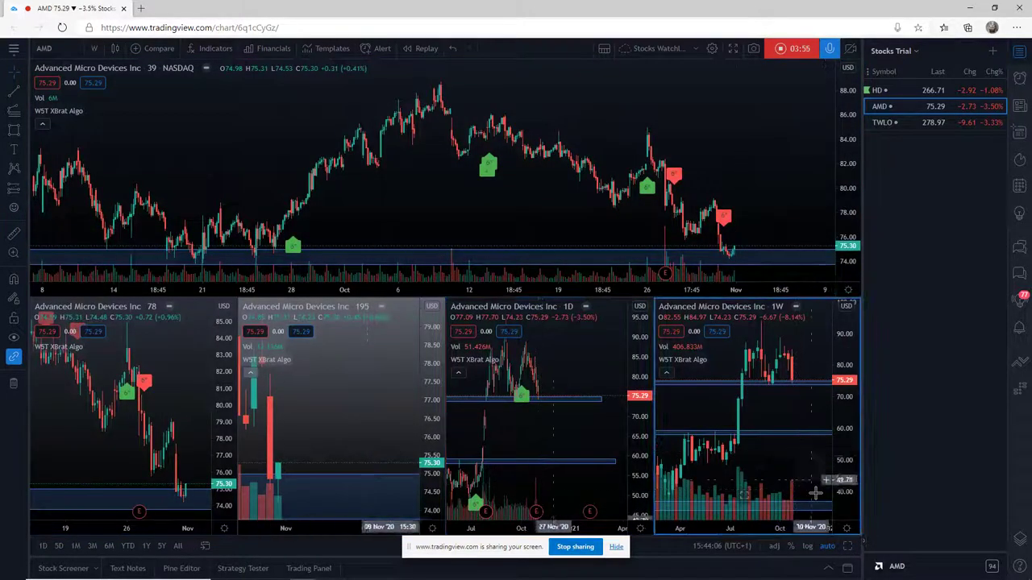
Step: Maximise the AMD weekly chart and draw a Parallel Channel from about 33.91 on 4 Sep 2018 to 95.16 on 28 Feb 2022, enclosing the lows
click(848, 548)
drag(842, 240, 842, 266)
drag(694, 403, 544, 438)
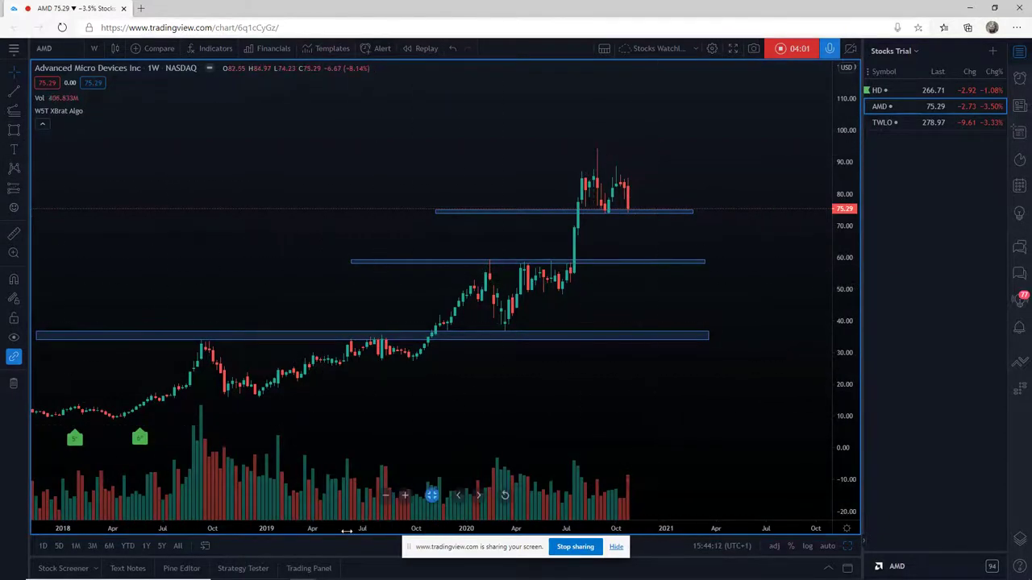
scroll(793, 433, down, 8)
drag(793, 433, 618, 328)
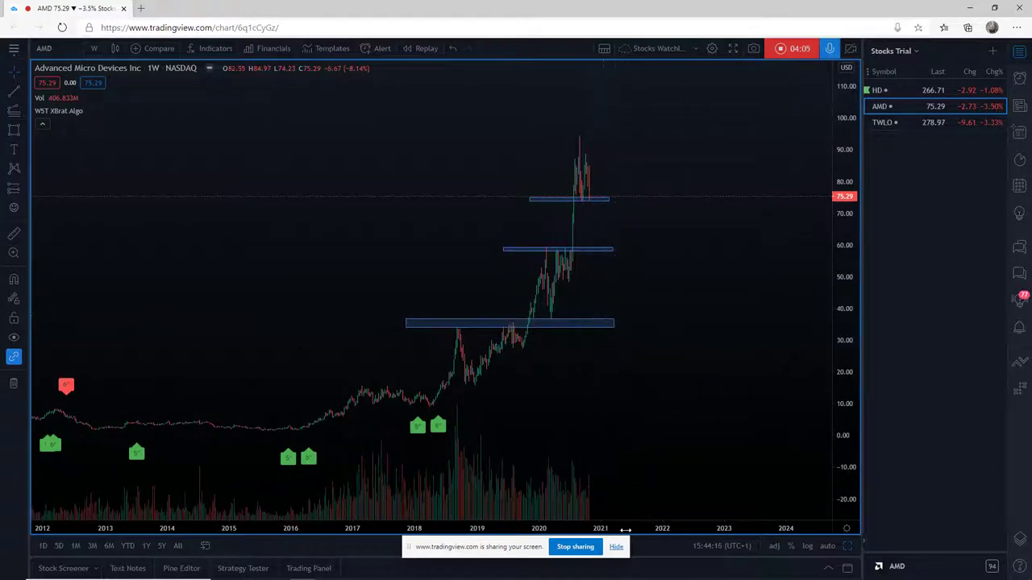
scroll(663, 481, up, 5)
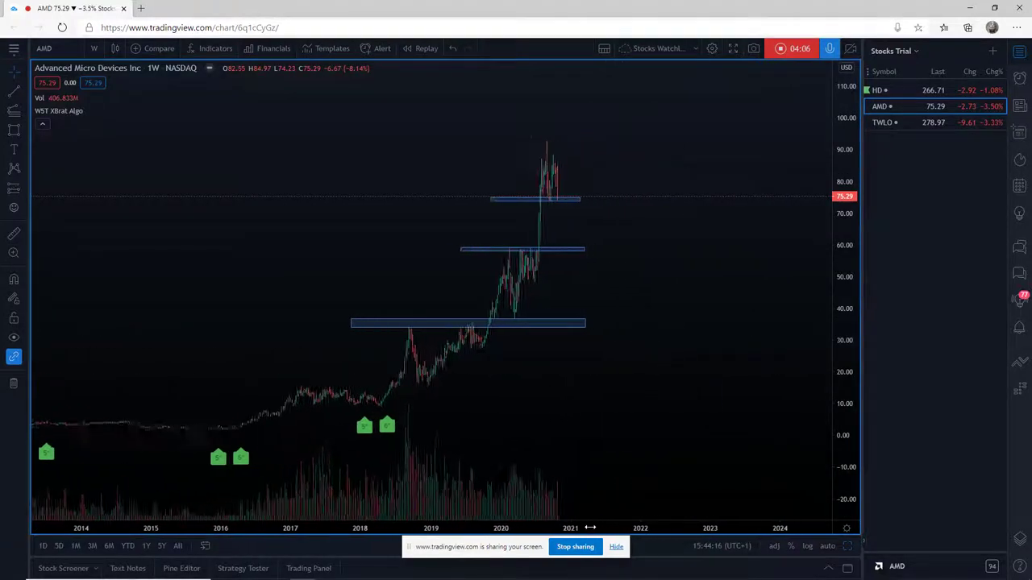
click(23, 113)
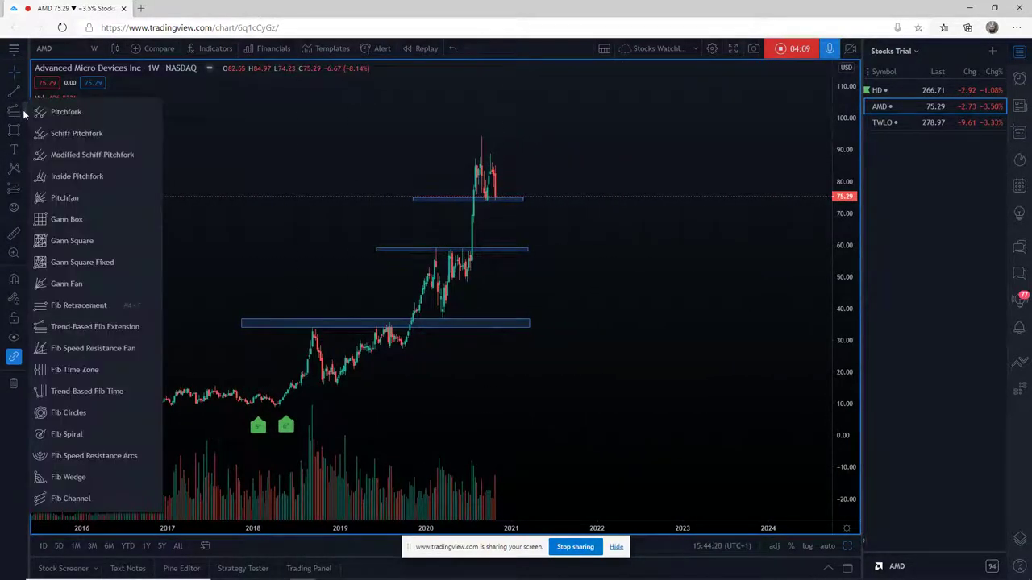
click(23, 94)
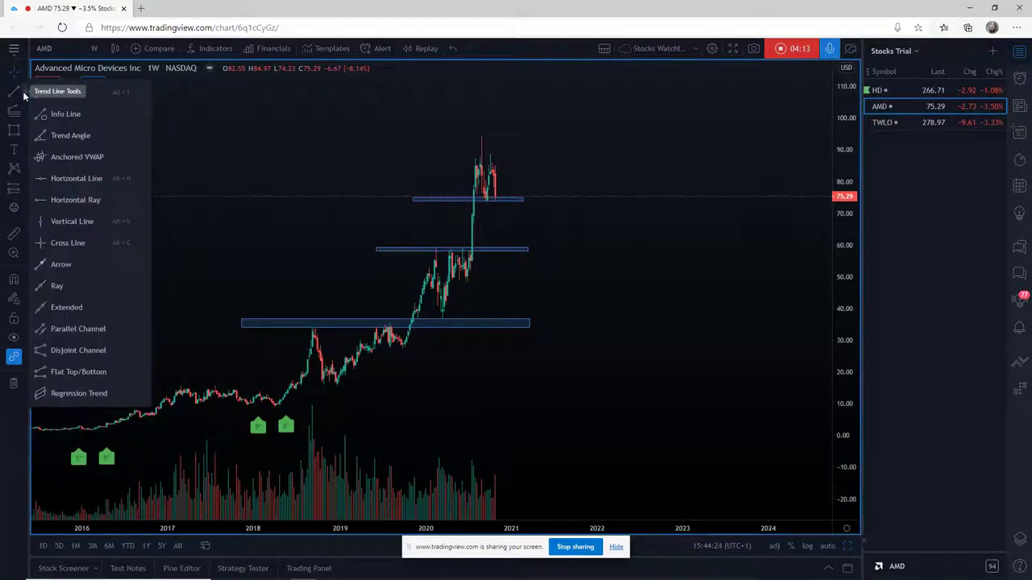
click(73, 329)
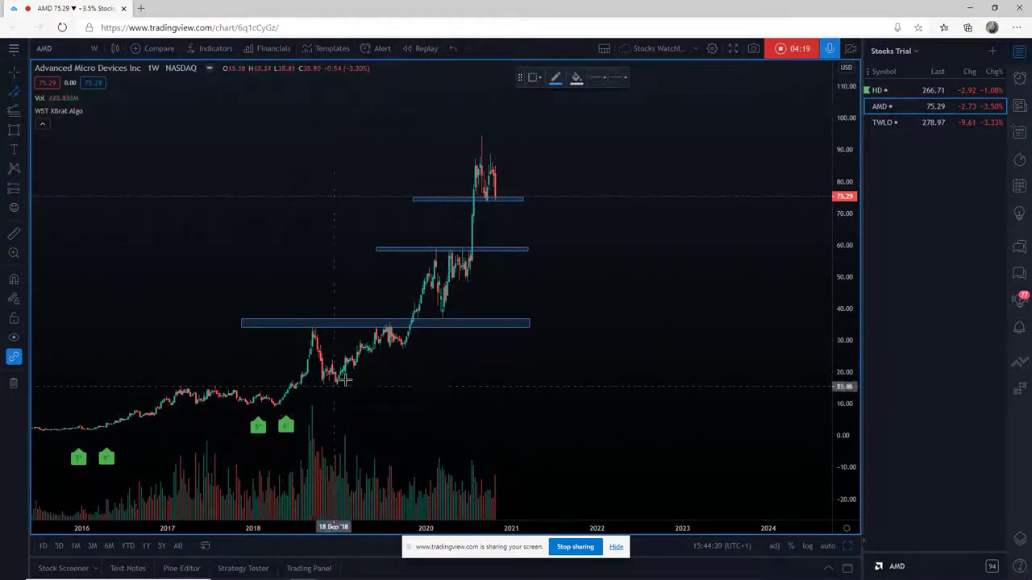
click(311, 326)
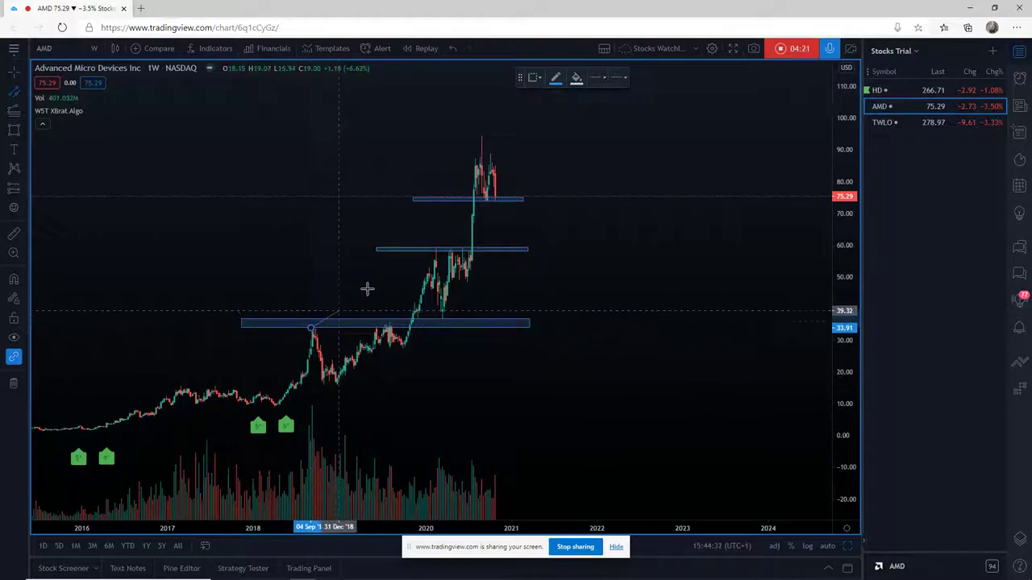
click(611, 133)
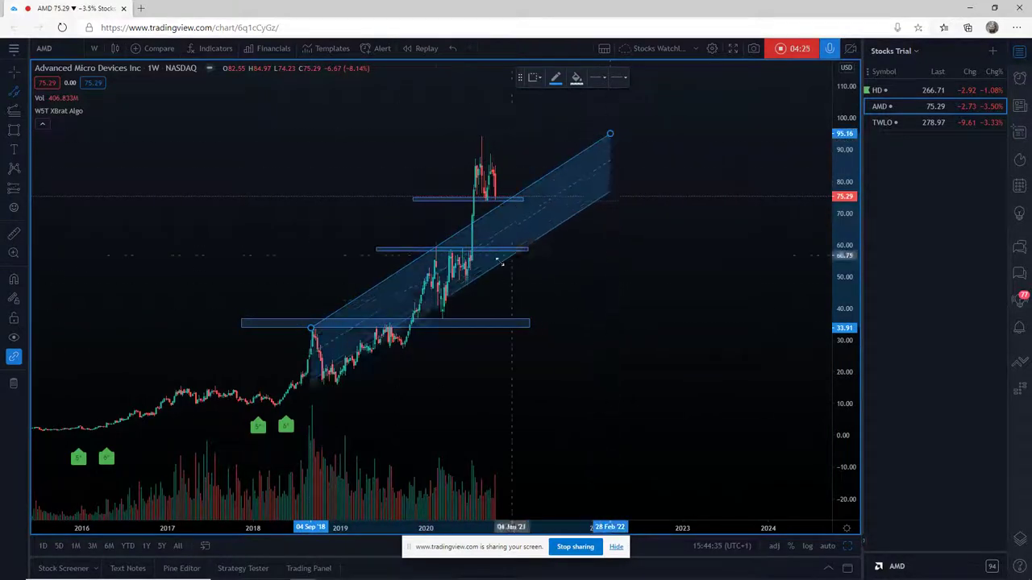
click(325, 392)
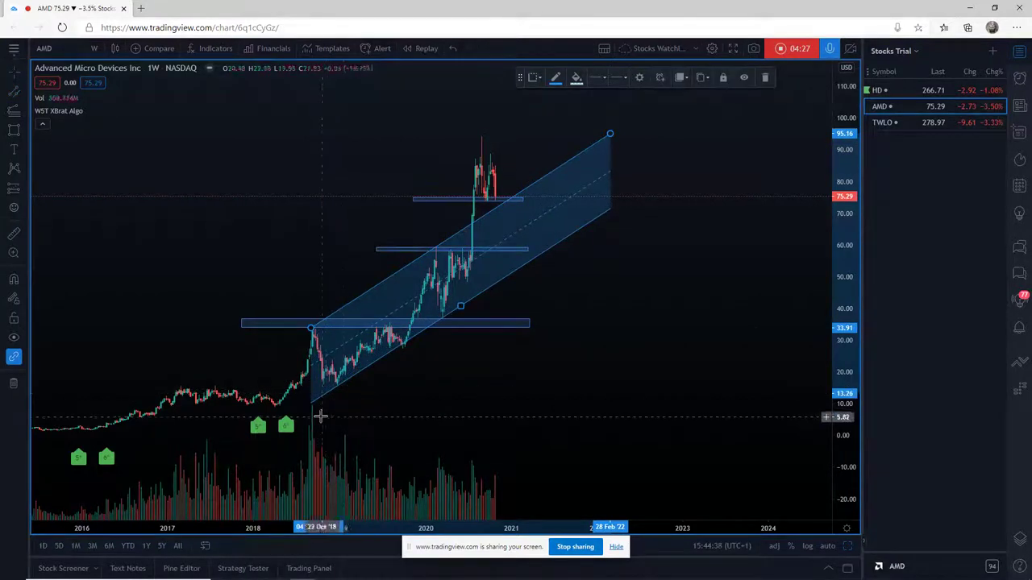
Step: Extend the parallel channel's start back to about 9.03 on 30 May 2017 and colour its lines and fill cyan
mouse_move(311, 331)
mouse_down()
mouse_move(224, 368)
mouse_move(203, 406)
mouse_up()
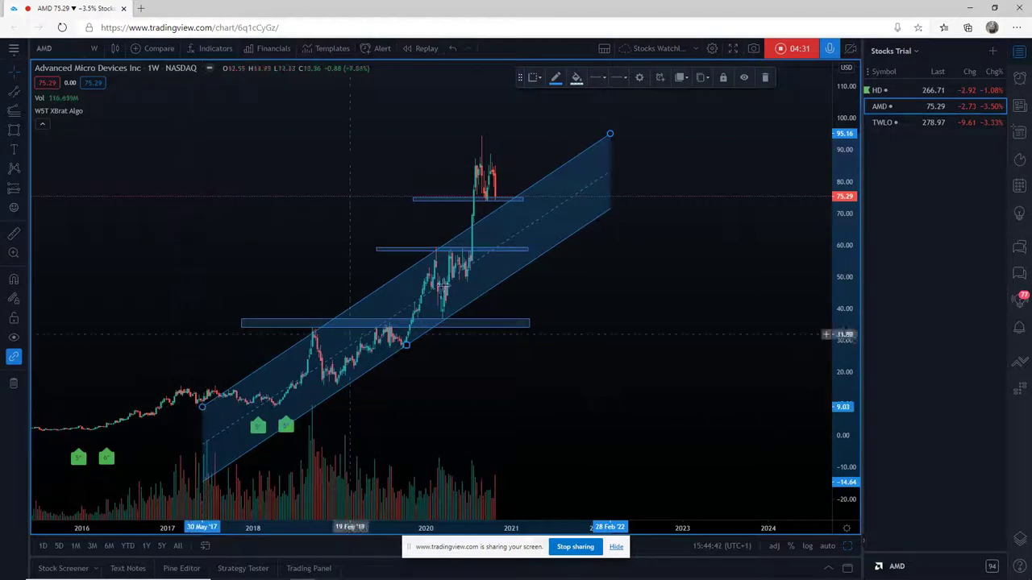
click(557, 79)
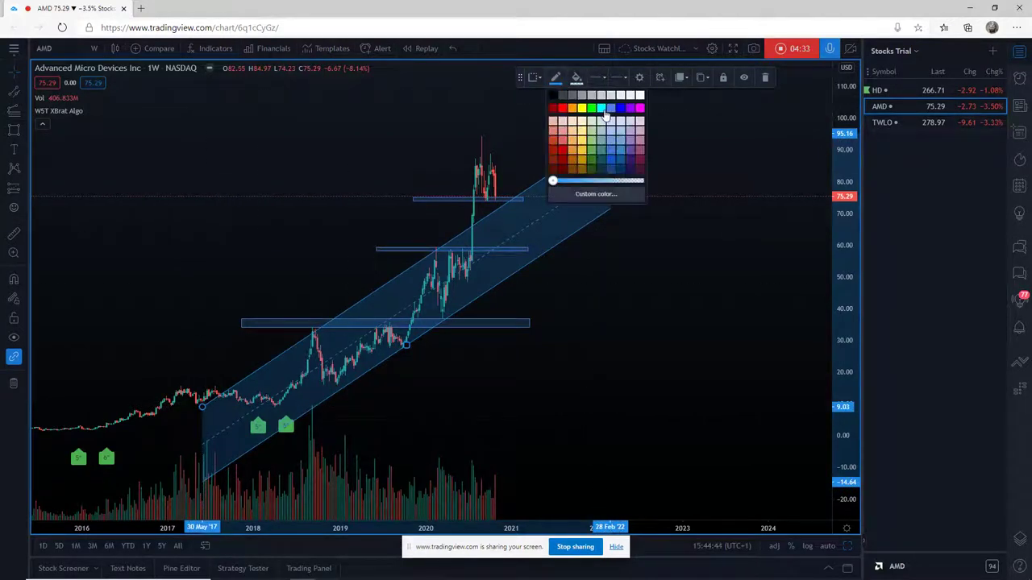
click(603, 110)
click(577, 78)
click(622, 108)
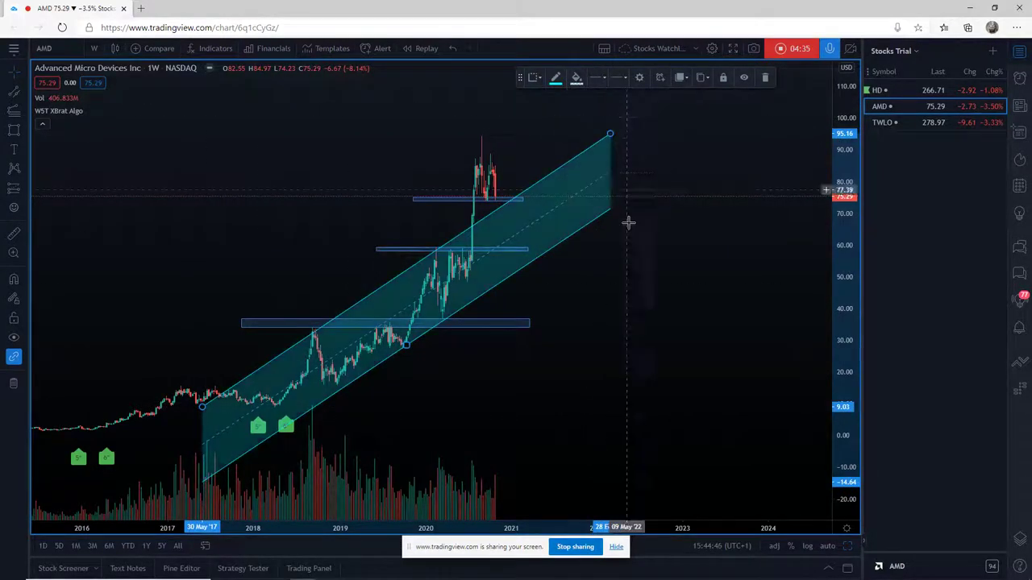
click(627, 224)
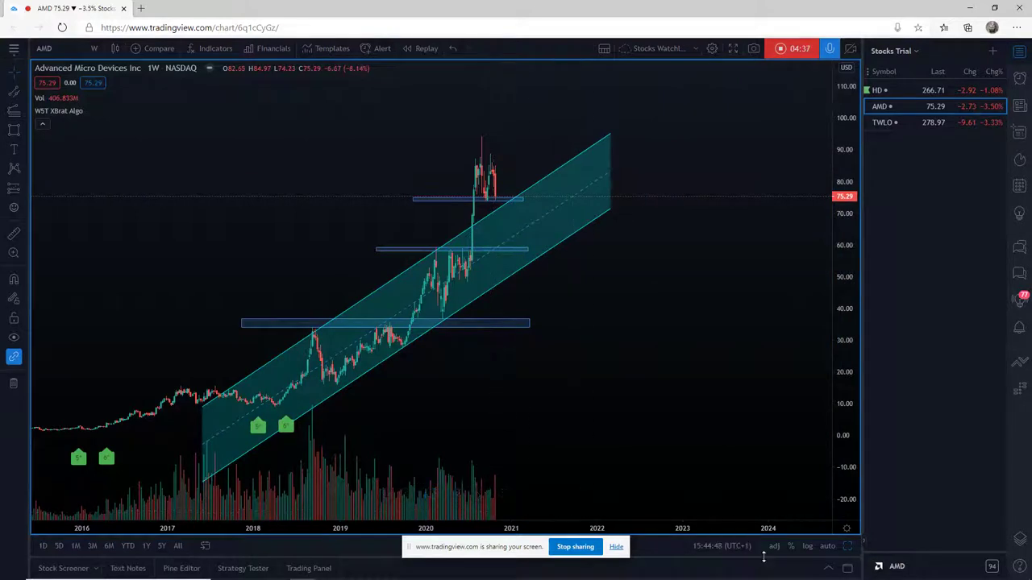
Step: Restore the multi-chart layout, show more history on the AMD daily chart, and flag AMD in purple in the watchlist
click(848, 546)
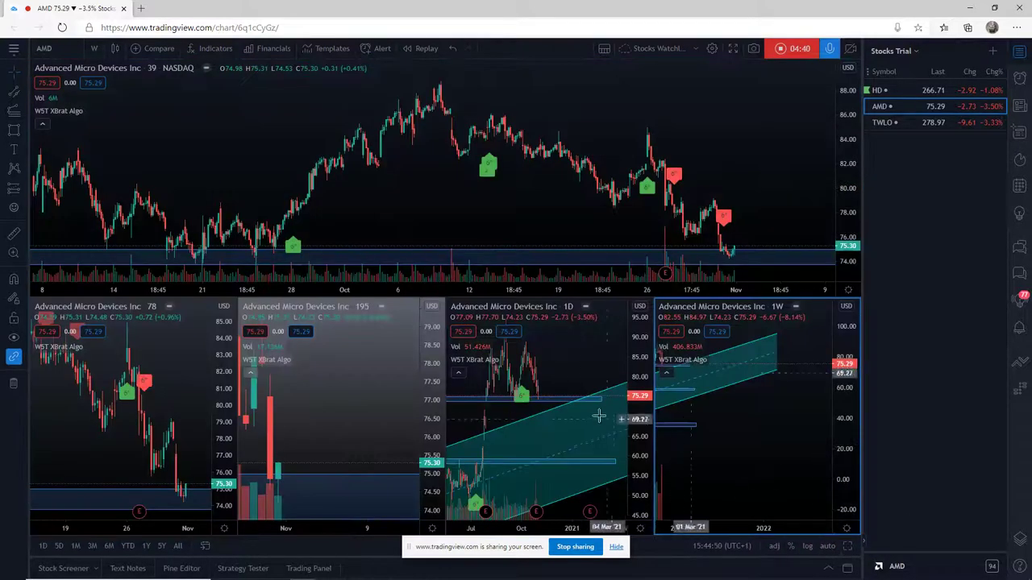
click(523, 528)
click(867, 110)
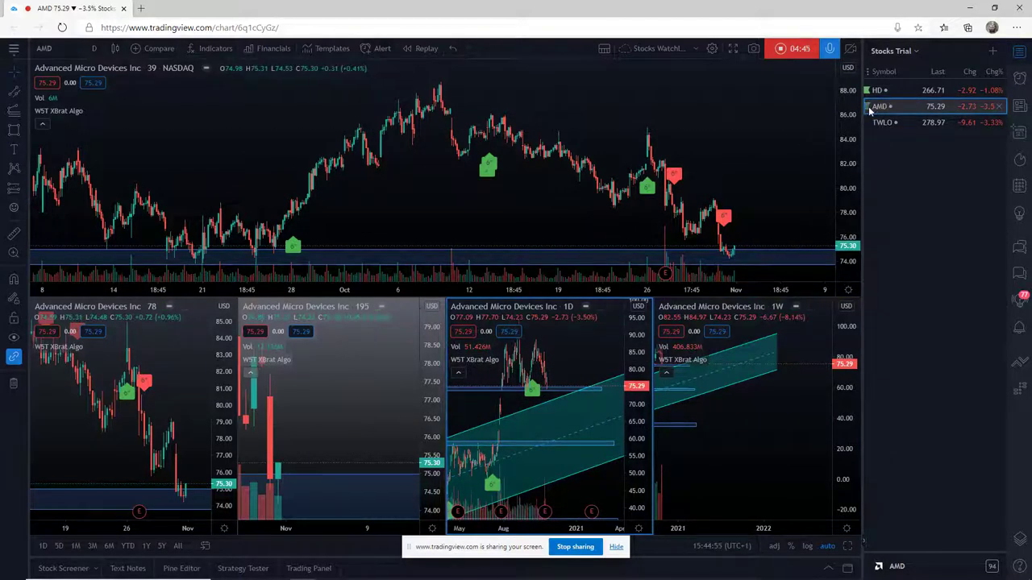
mouse_move(869, 110)
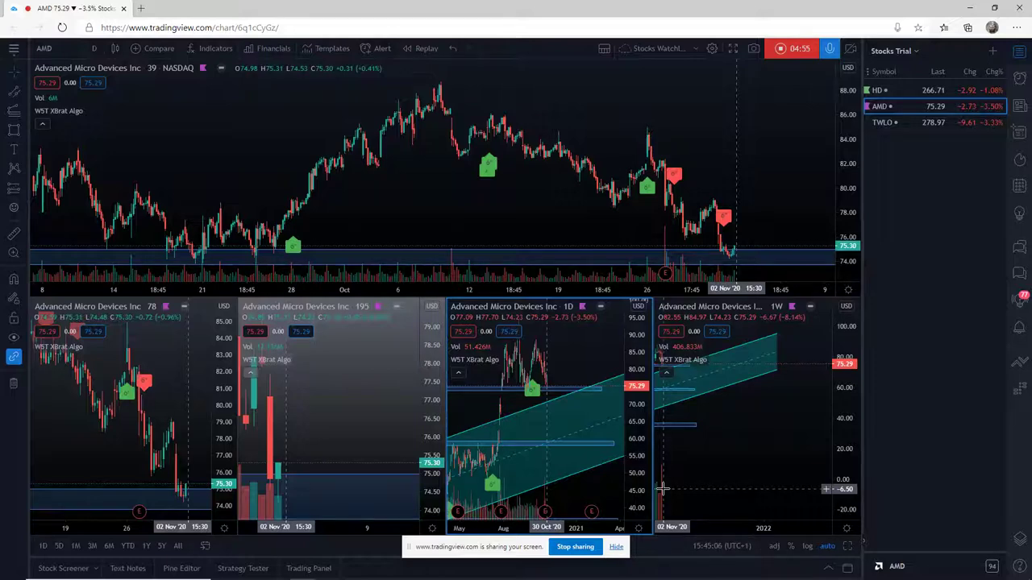
Step: Load TWLO, maximise its daily chart, and draw a rectangle zone from about 152.78 on 27 Dec 2017 to 145.52 on 2 Mar 2021
click(888, 124)
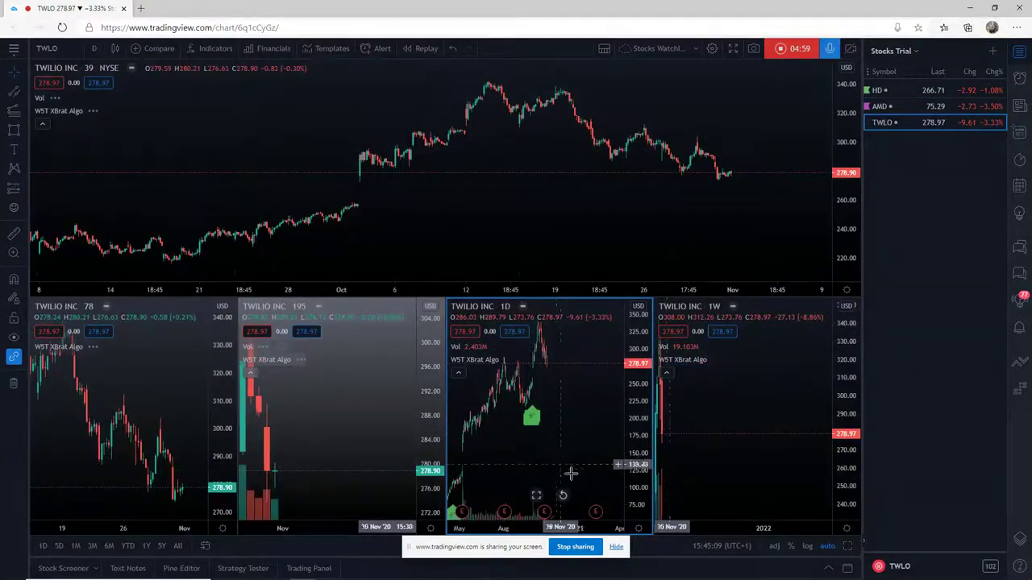
click(849, 548)
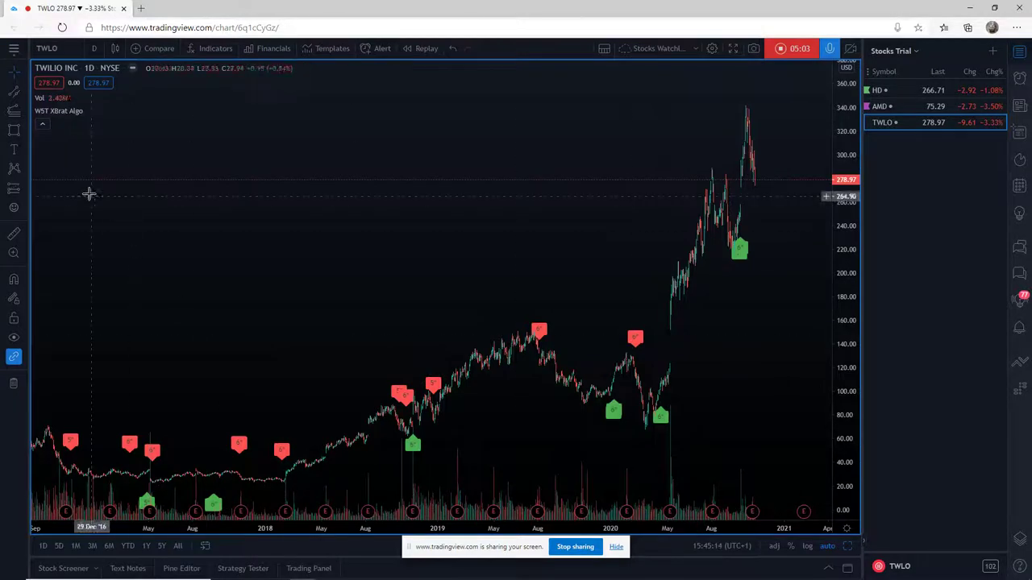
click(14, 129)
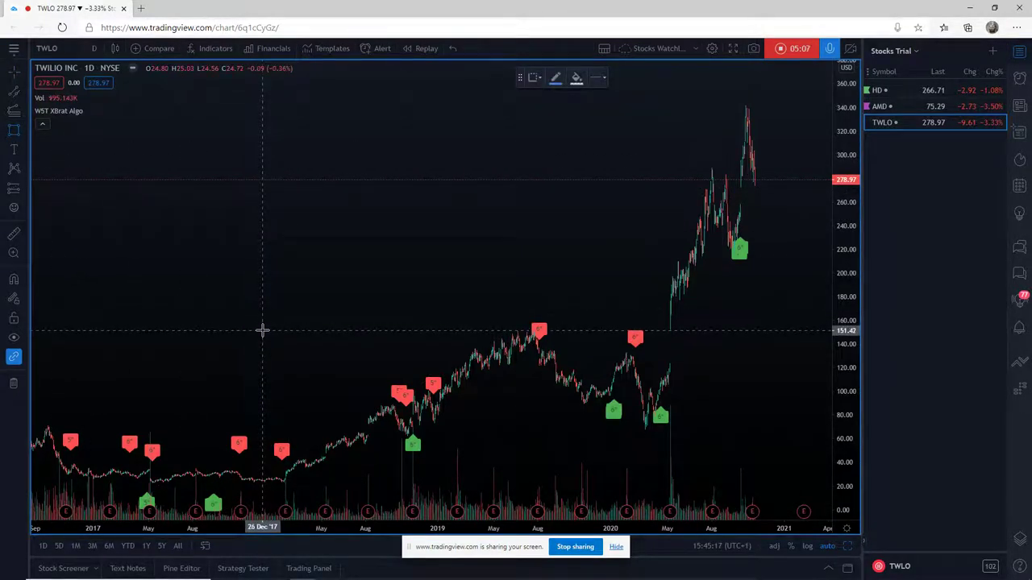
mouse_move(264, 328)
mouse_down()
mouse_move(686, 350)
mouse_move(812, 337)
mouse_up()
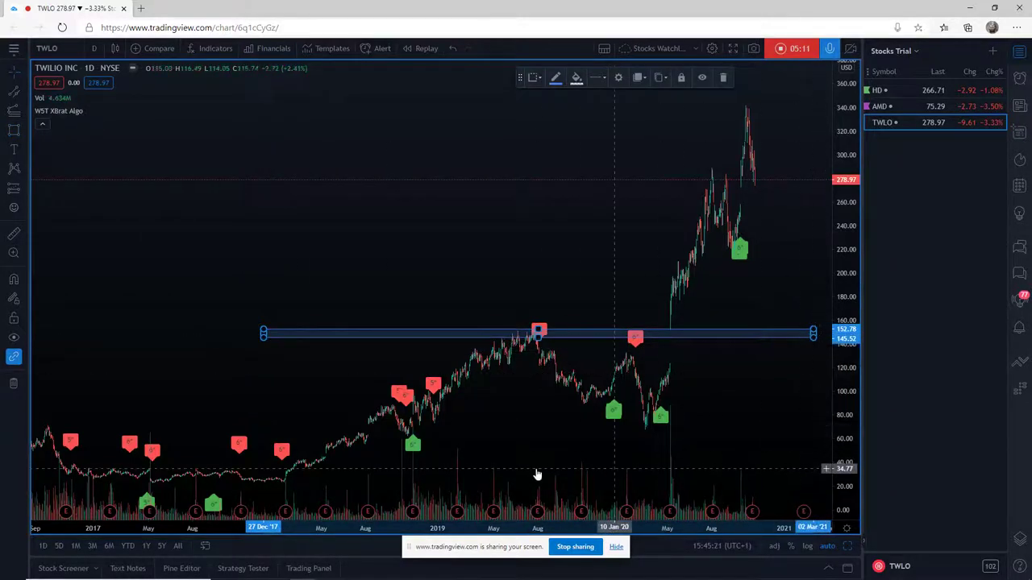
Step: Draw a second TWLO rectangle zone from about 271.12 on 20 Dec 2019 to 277.74 on 23 Mar 2021
drag(619, 529, 358, 525)
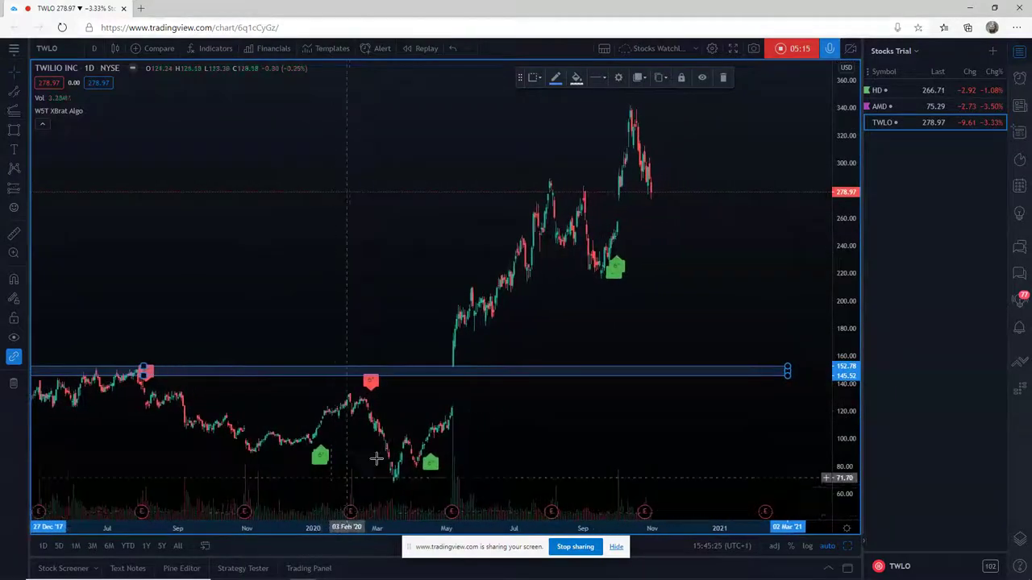
click(14, 130)
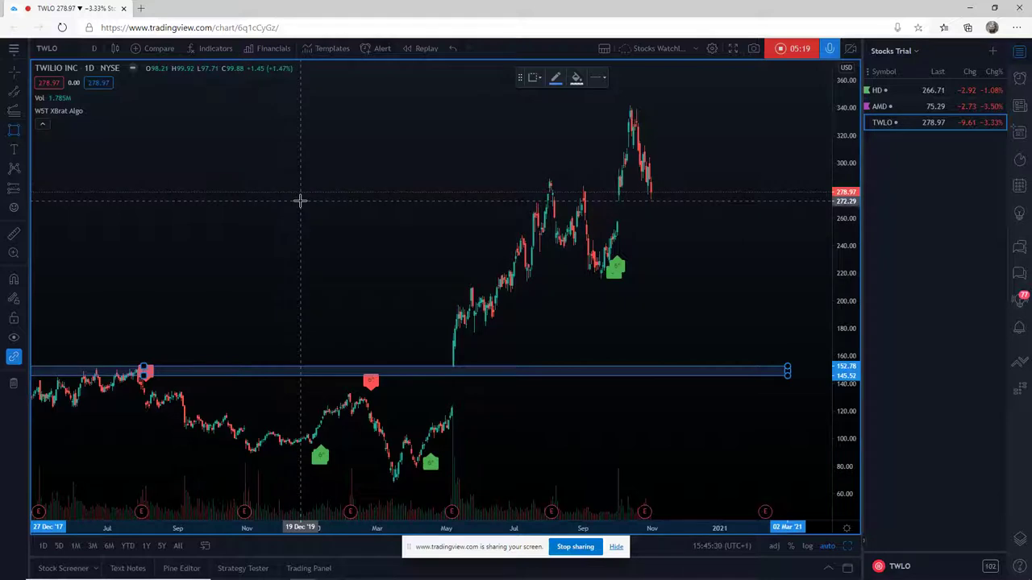
drag(301, 202, 812, 194)
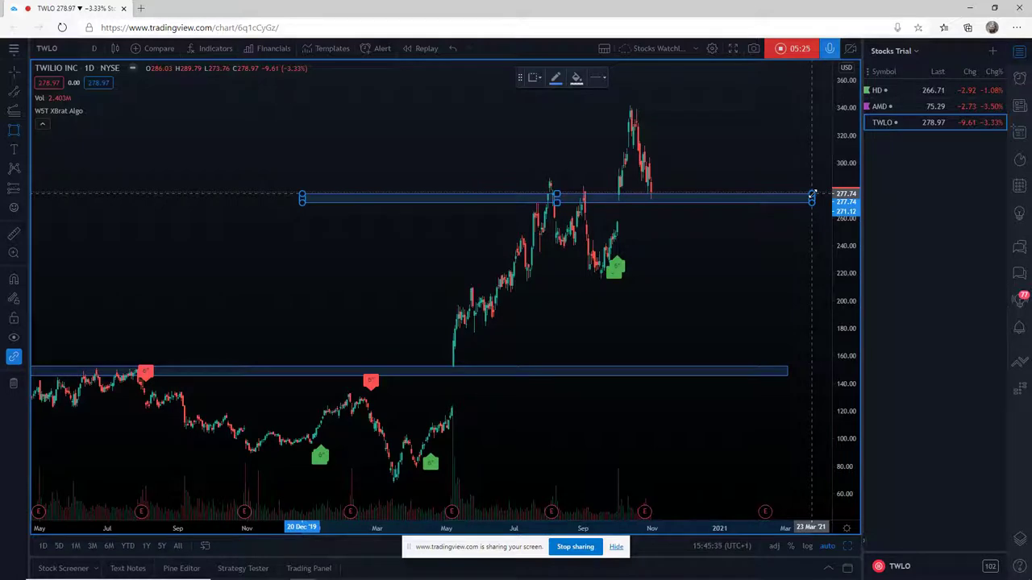
click(669, 279)
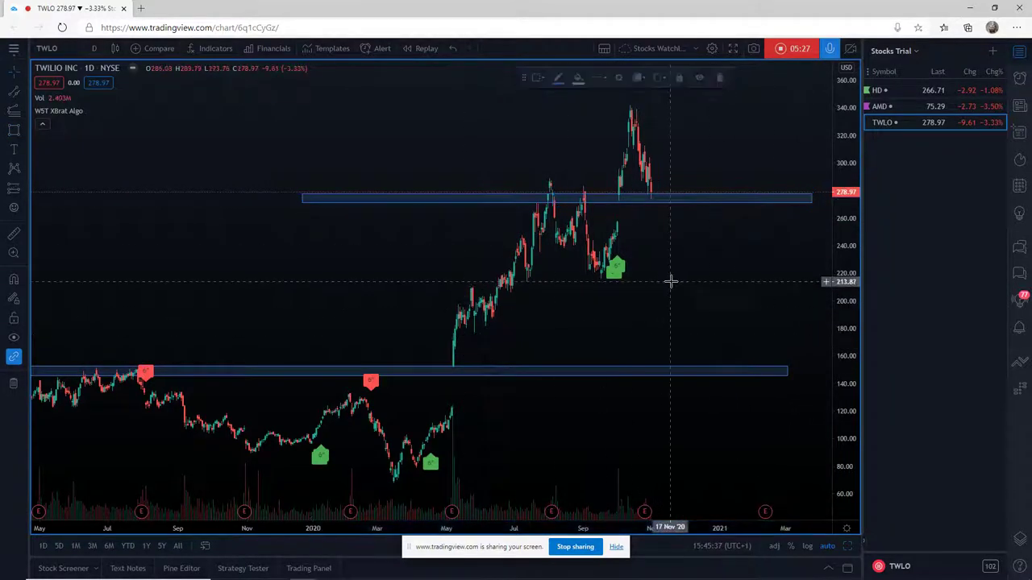
Step: Draw a TWLO rectangle zone from about 209.58 on 14 Oct 2019 to 215.81 on 23 Mar 2021
click(14, 131)
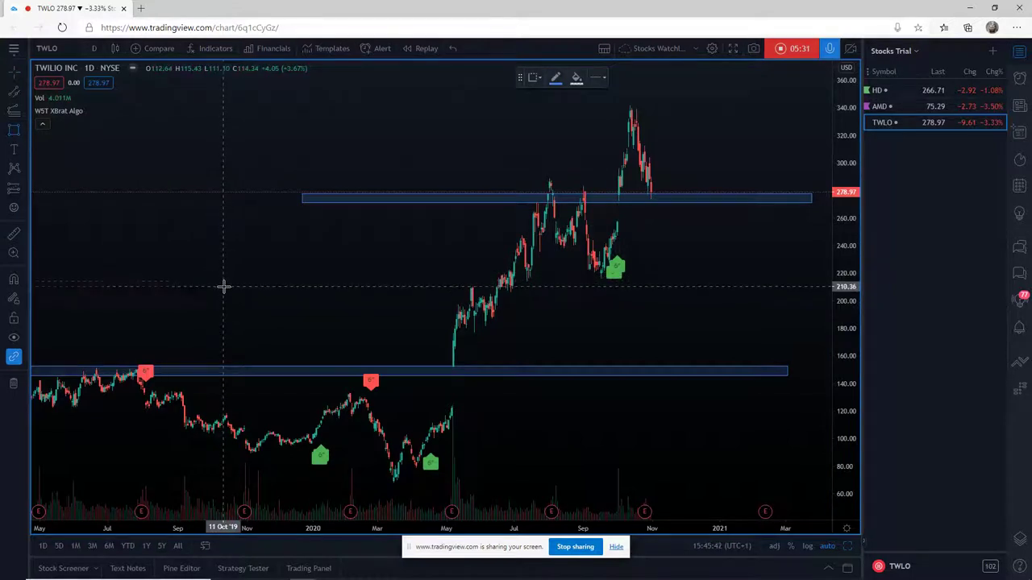
mouse_move(225, 288)
mouse_down()
mouse_move(824, 278)
mouse_move(814, 280)
mouse_up()
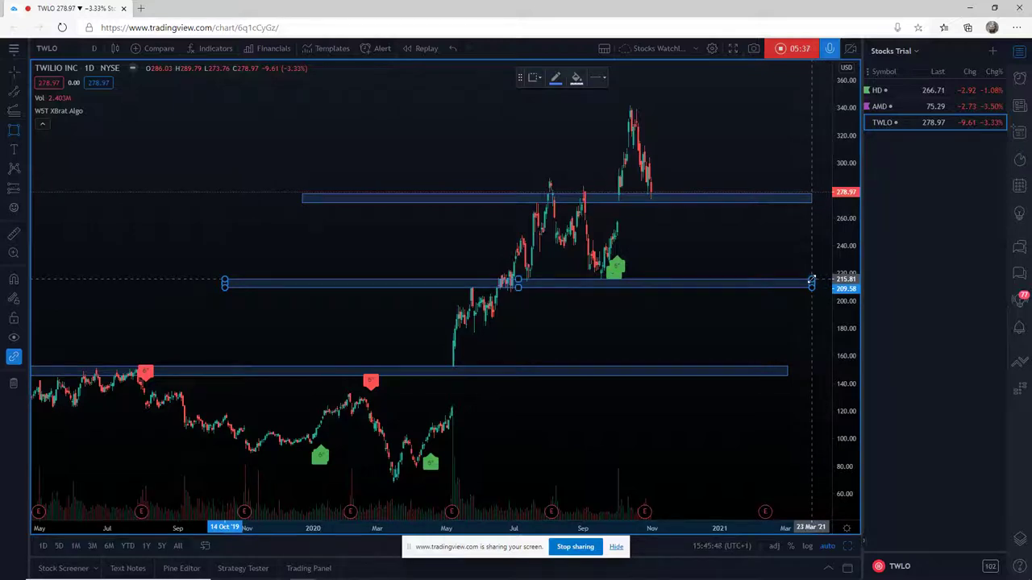
drag(812, 280, 812, 280)
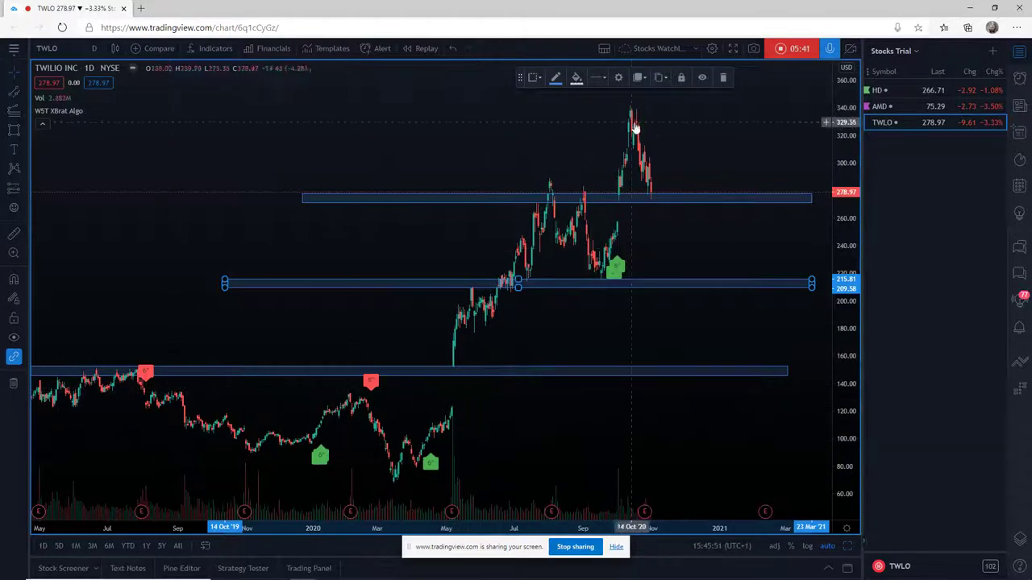
Step: Draw a thin TWLO rectangle zone at the October 2020 high, from about 342.01 on 18 Mar 2020 to March 2021
click(16, 129)
click(396, 104)
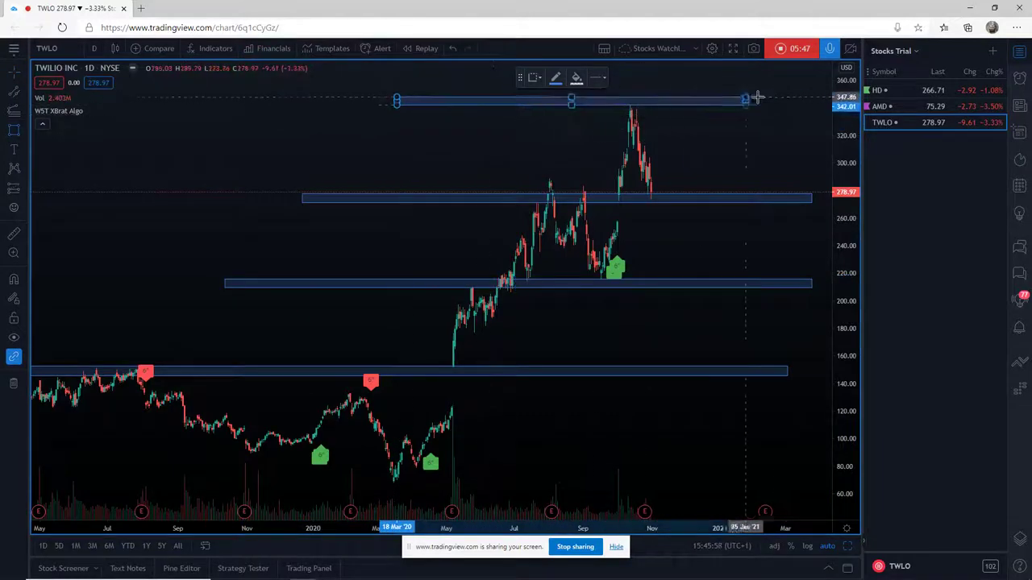
click(806, 107)
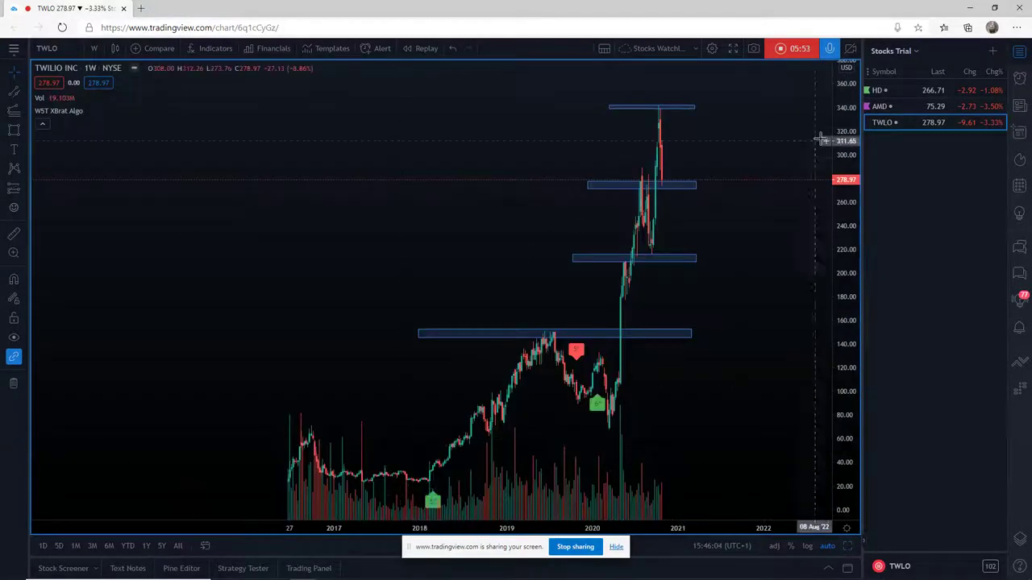
Step: On the weekly TWLO chart, draw a rising parallel channel from about -62.22 on 7 Oct 2019 to 402.23 on 3 May 2021, enclosing the price swings
drag(842, 143, 799, 391)
drag(728, 386, 652, 378)
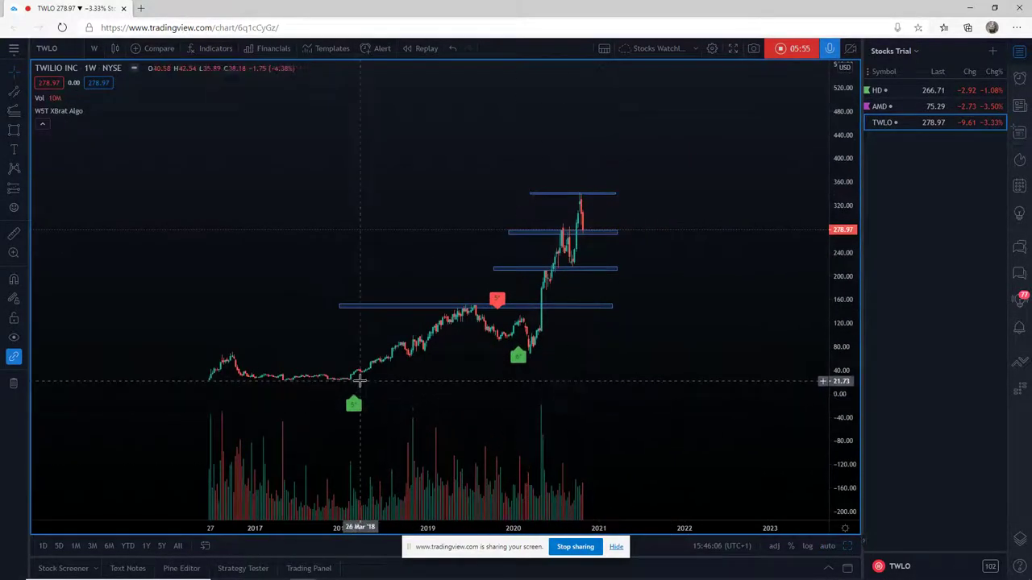
click(430, 495)
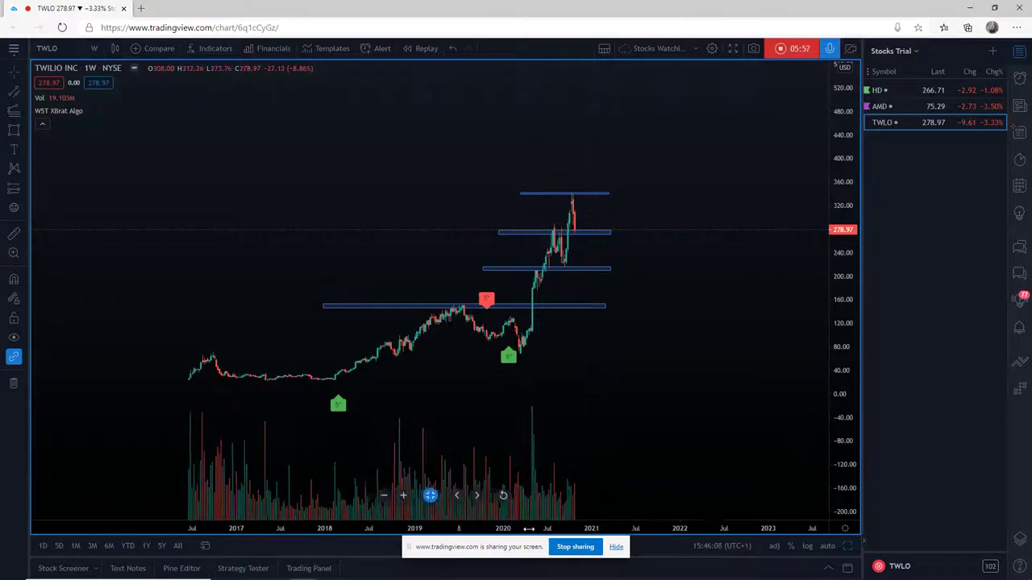
click(430, 495)
click(430, 495)
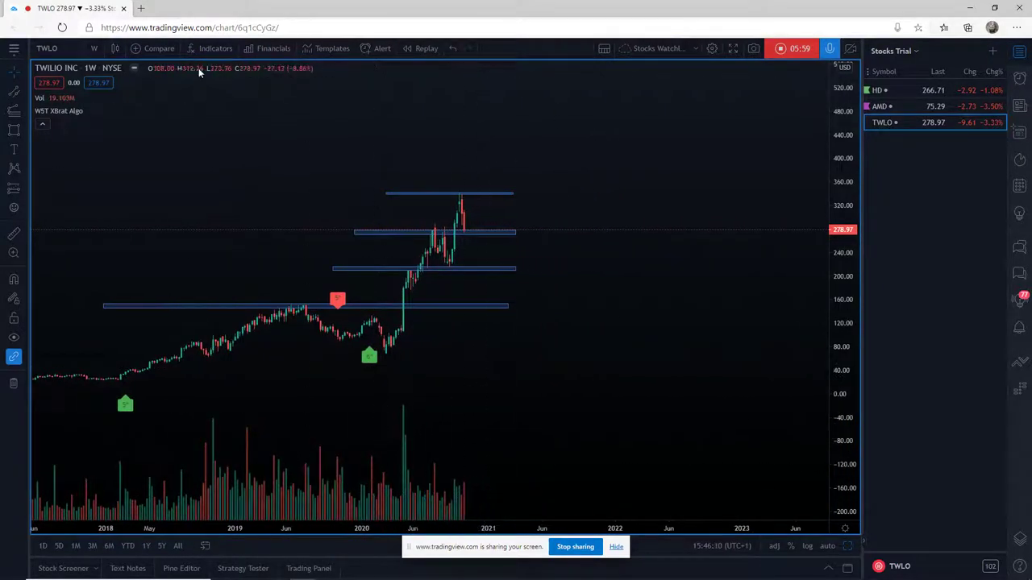
click(14, 91)
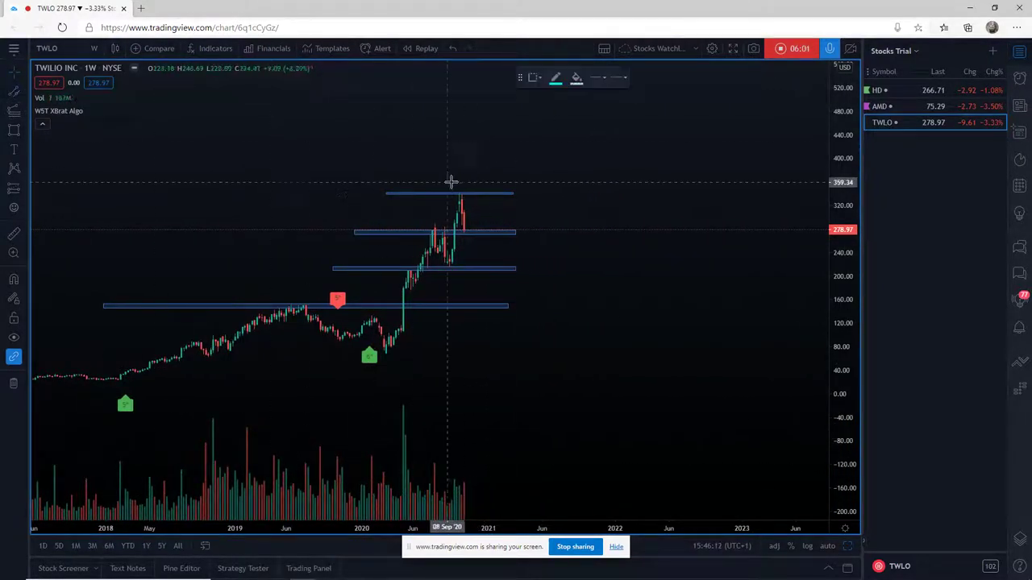
drag(387, 353, 528, 155)
click(529, 156)
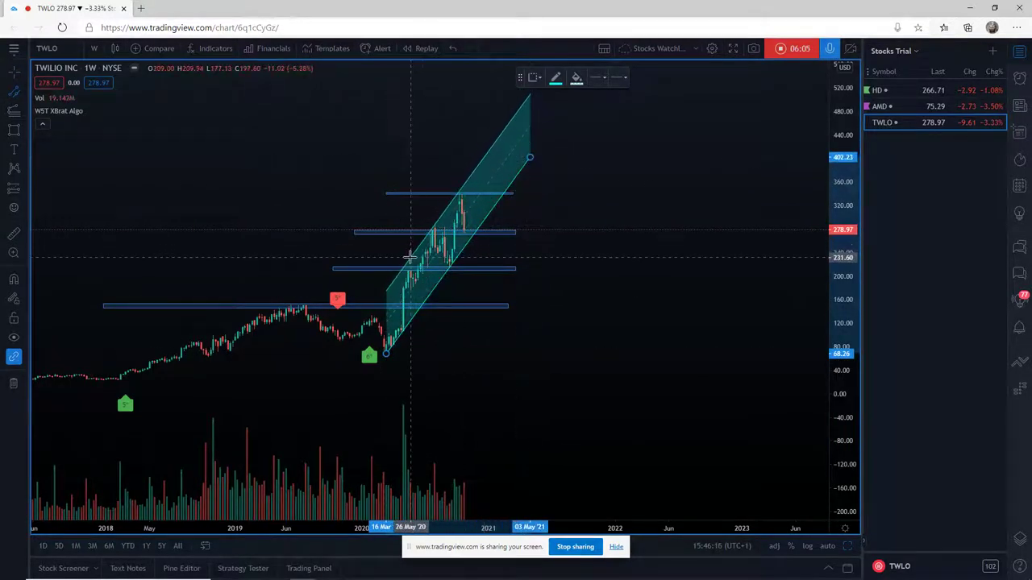
click(410, 258)
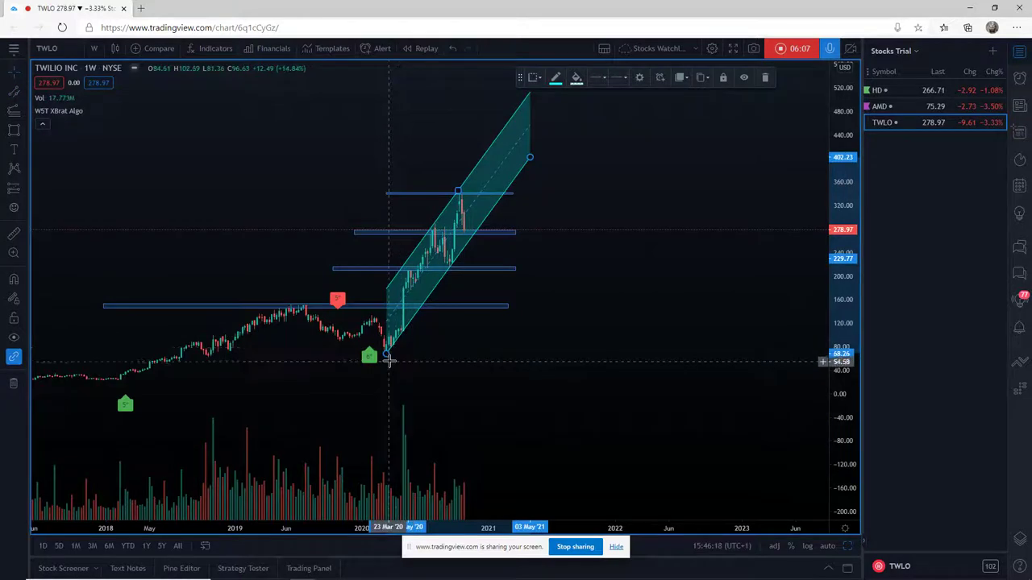
drag(372, 361, 409, 345)
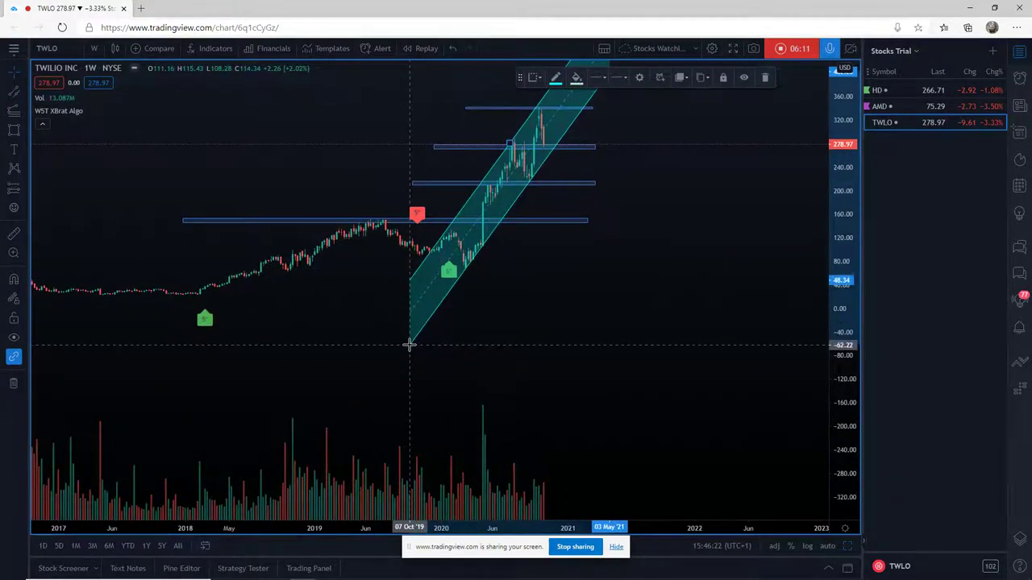
drag(637, 292, 590, 353)
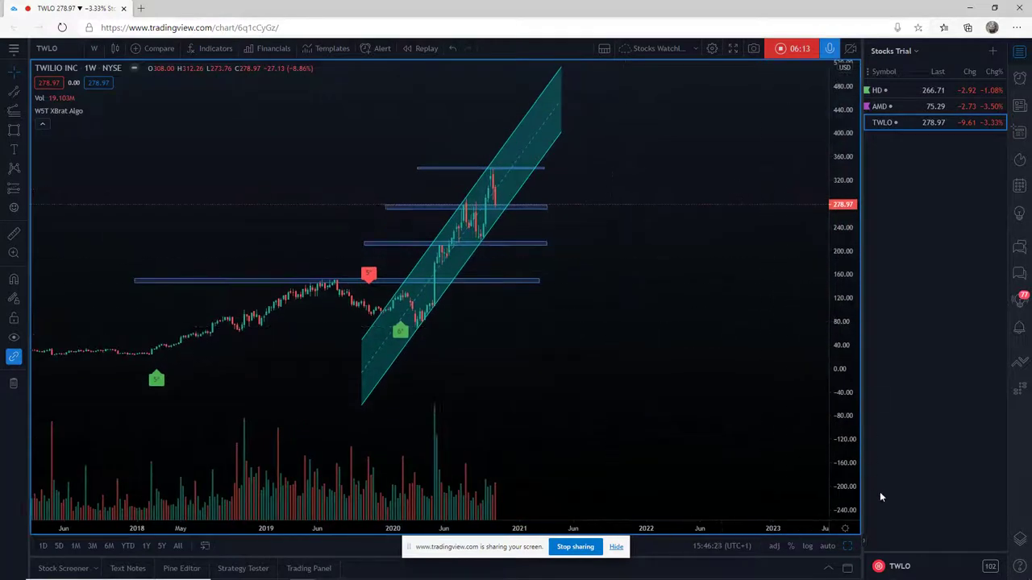
Step: Flag TWLO in purple in the watchlist and rescale its daily chart in the multi-chart layout to show more price history
click(848, 546)
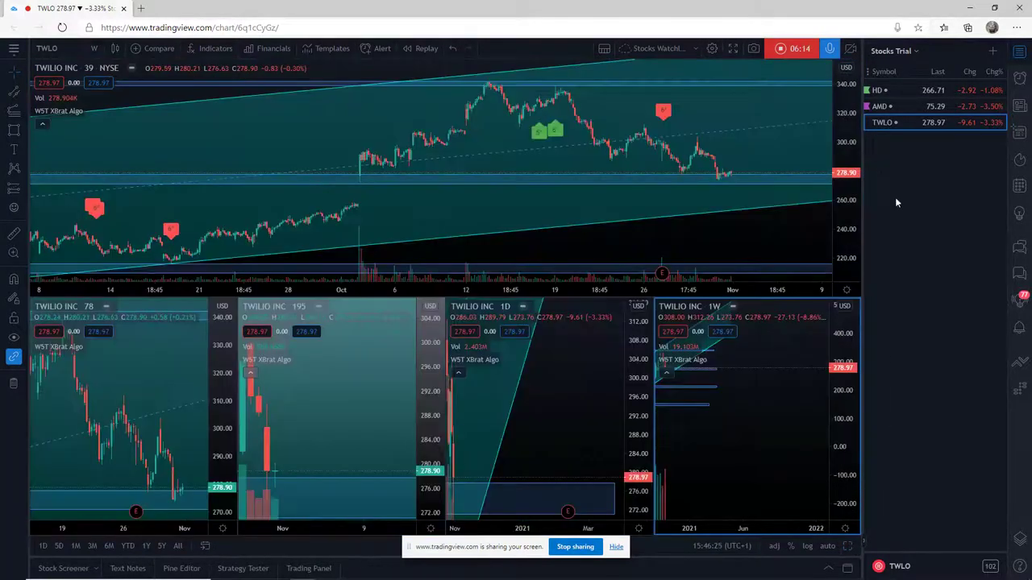
click(869, 125)
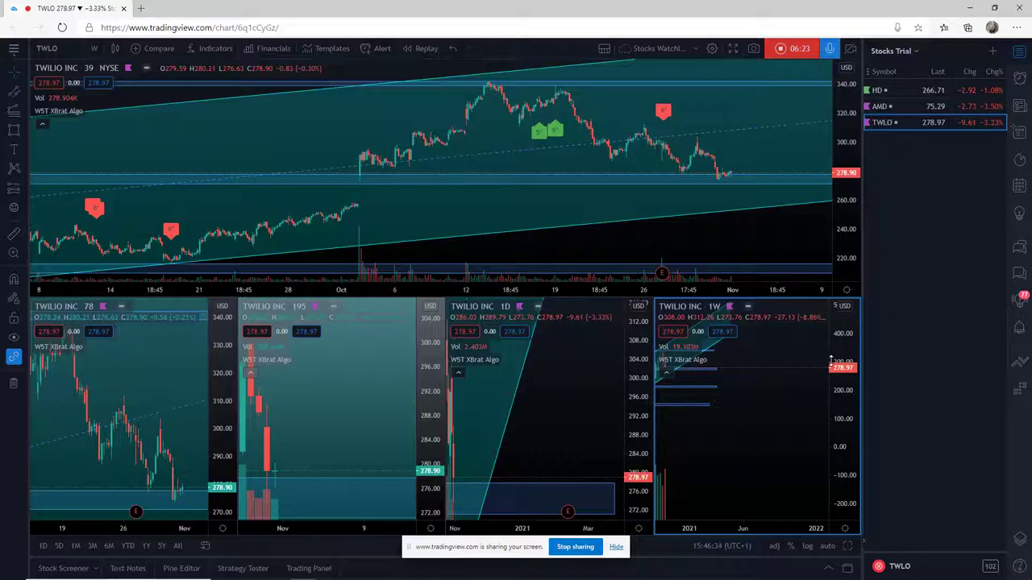
click(593, 379)
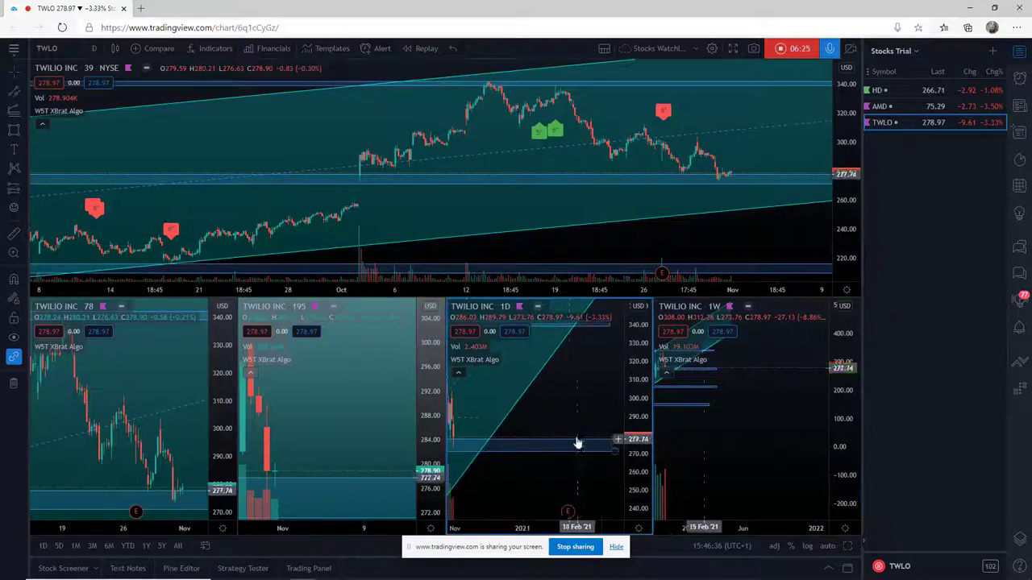
drag(589, 369, 562, 508)
drag(637, 283, 639, 373)
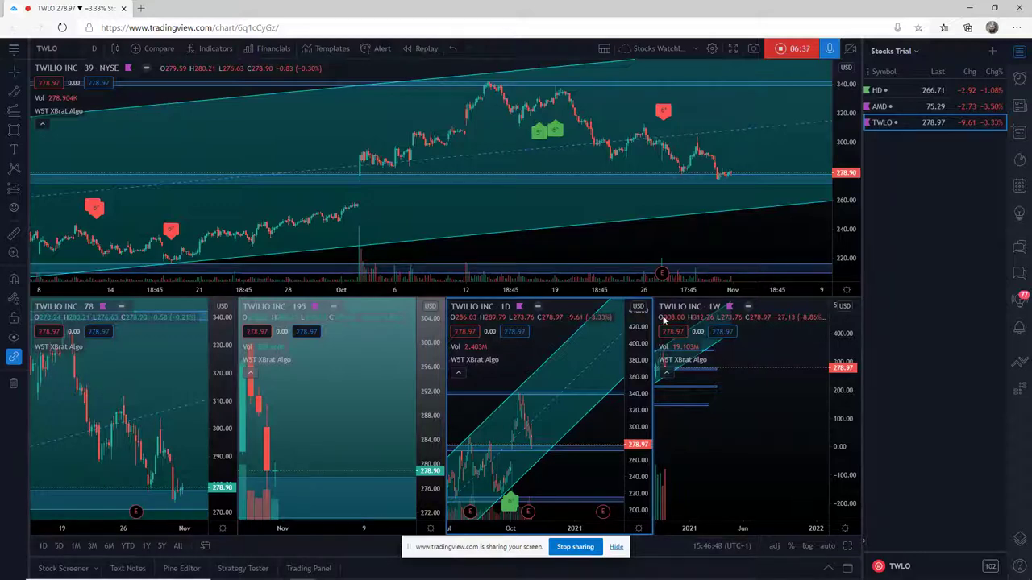
Step: Load AMD and reframe its 39-minute, 78-minute, 195-minute and weekly charts so recent candles, zones and channels are in view
click(910, 113)
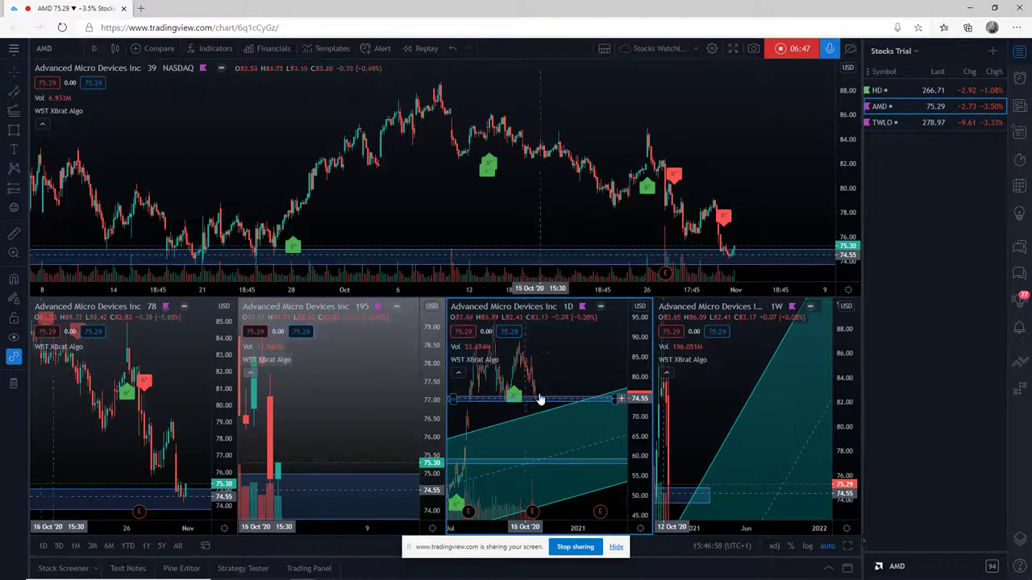
drag(788, 202, 737, 166)
drag(209, 429, 208, 500)
drag(427, 355, 427, 419)
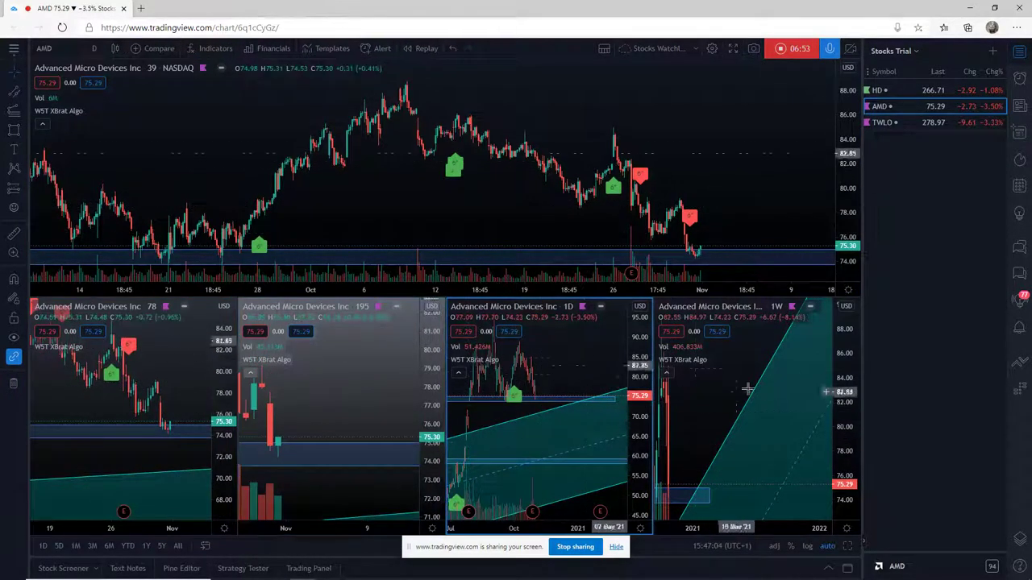
drag(838, 355, 838, 427)
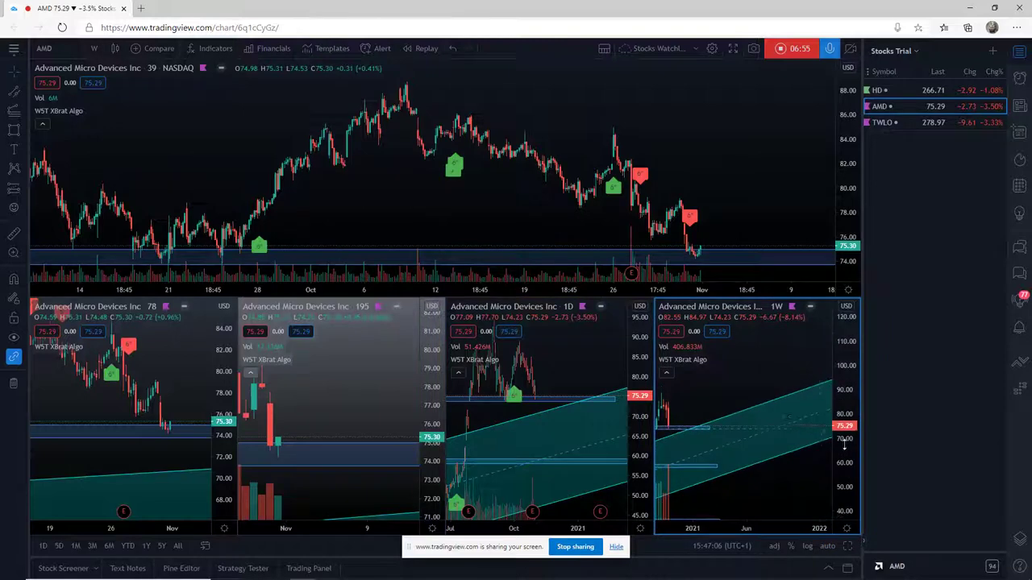
drag(737, 468, 799, 476)
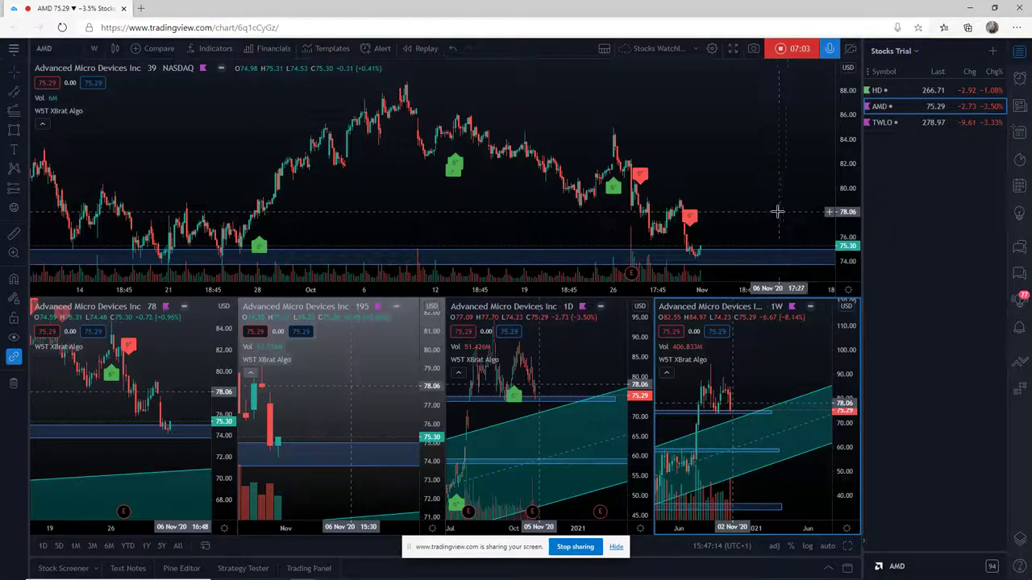
Step: Maximise the AMD 39-minute chart and frame the October price action above the zone at about 74 to 75
scroll(779, 212, right, 3)
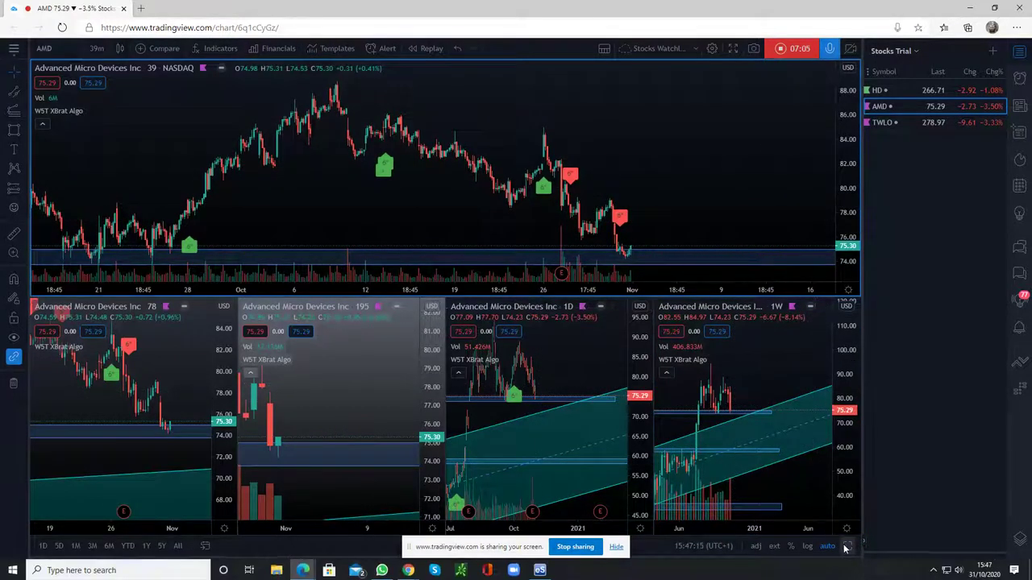
click(848, 546)
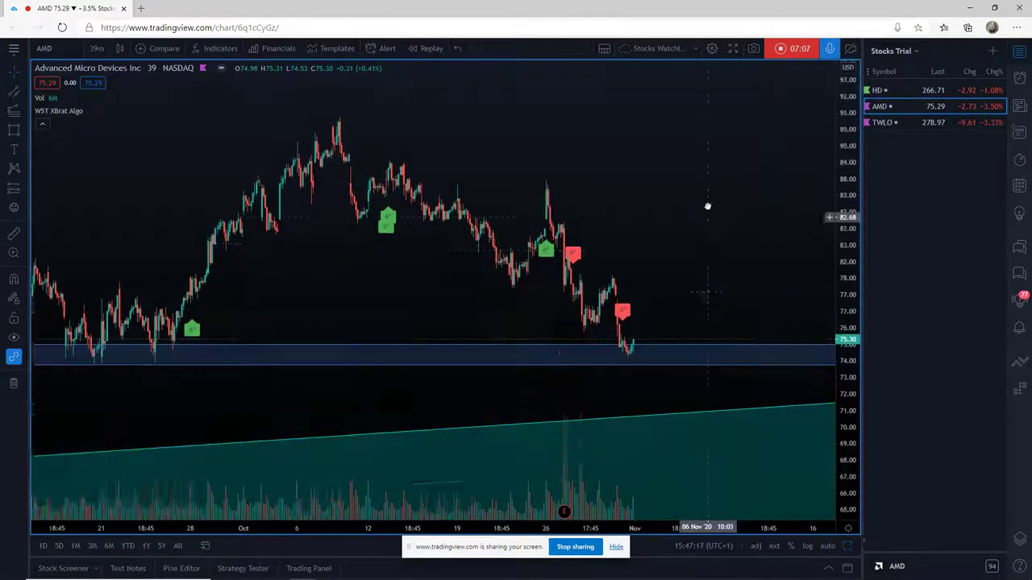
scroll(455, 528, down, 3)
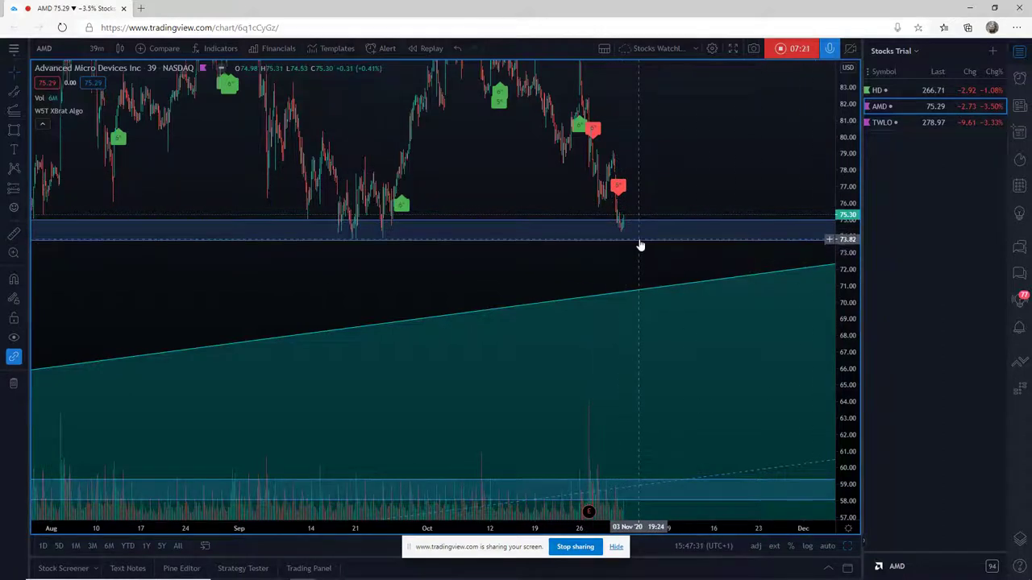
drag(841, 191, 845, 337)
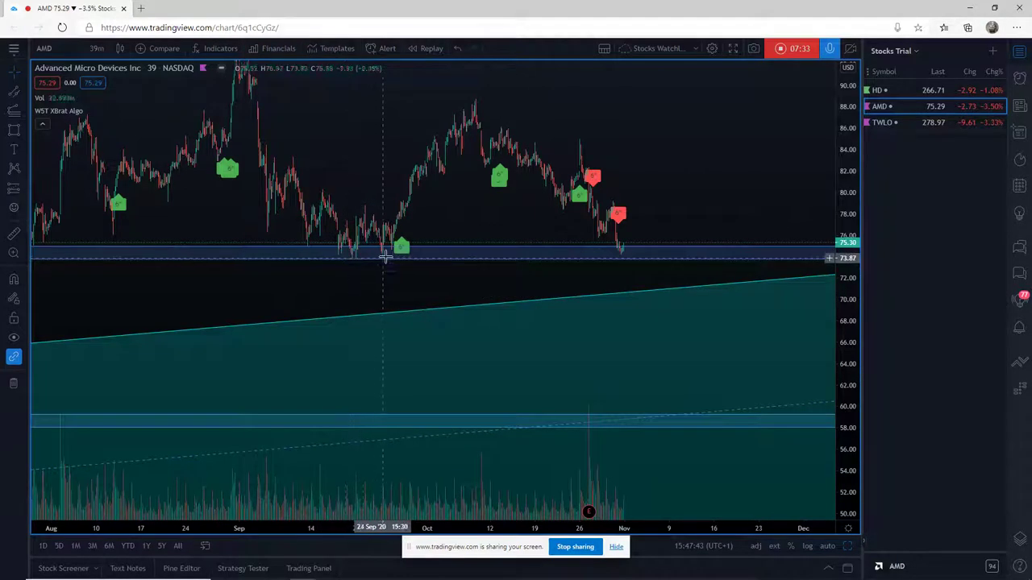
drag(671, 529, 568, 529)
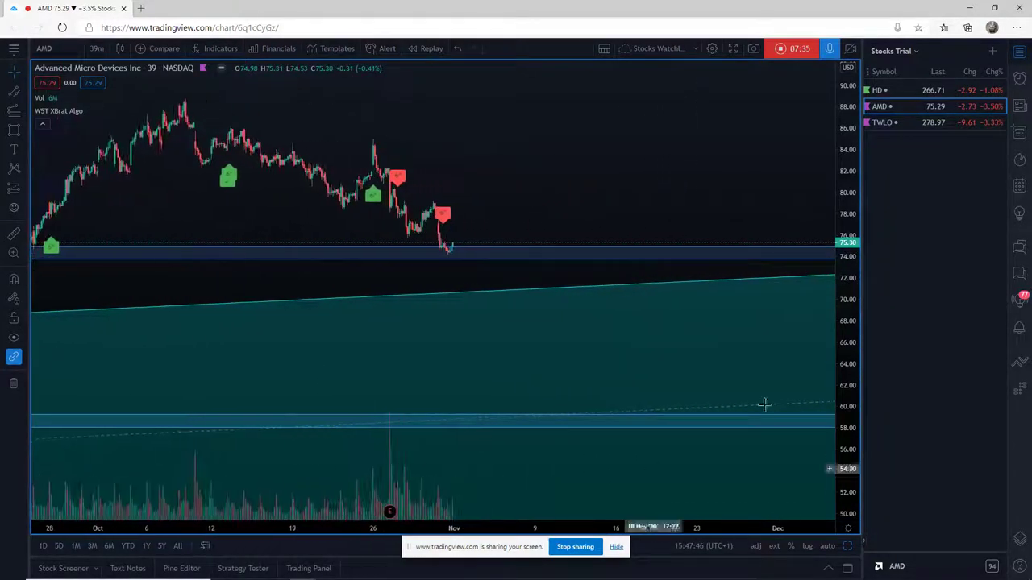
scroll(675, 189, left, 2)
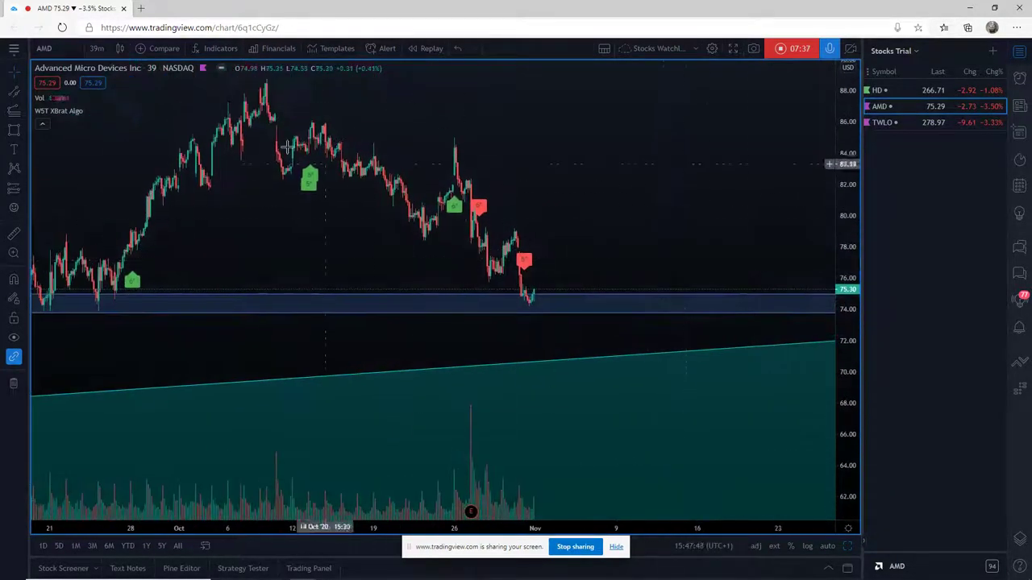
Step: Place a horizontal line at about 73.60, just below the AMD support zone, and make it green and dashed
click(25, 94)
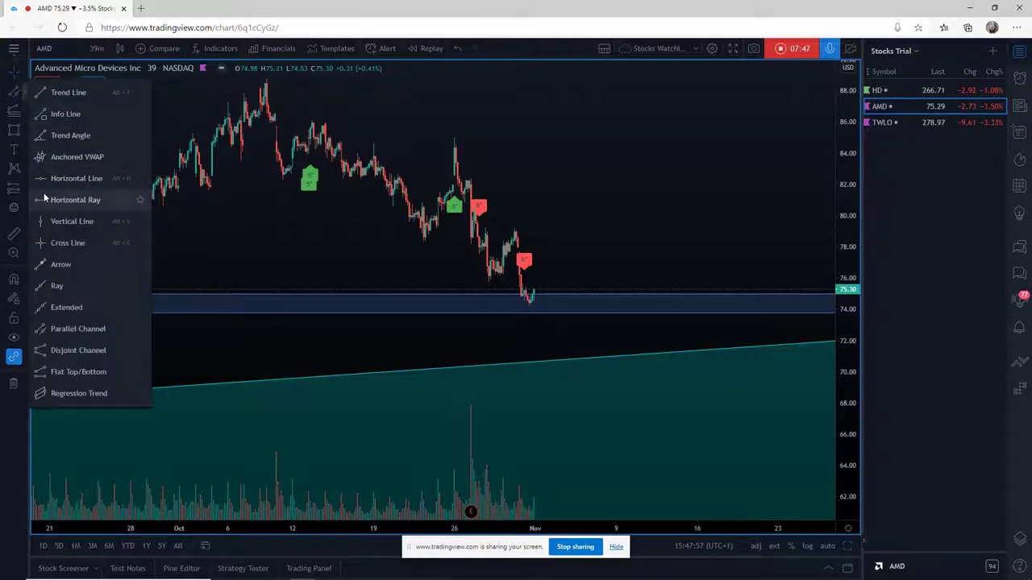
click(73, 178)
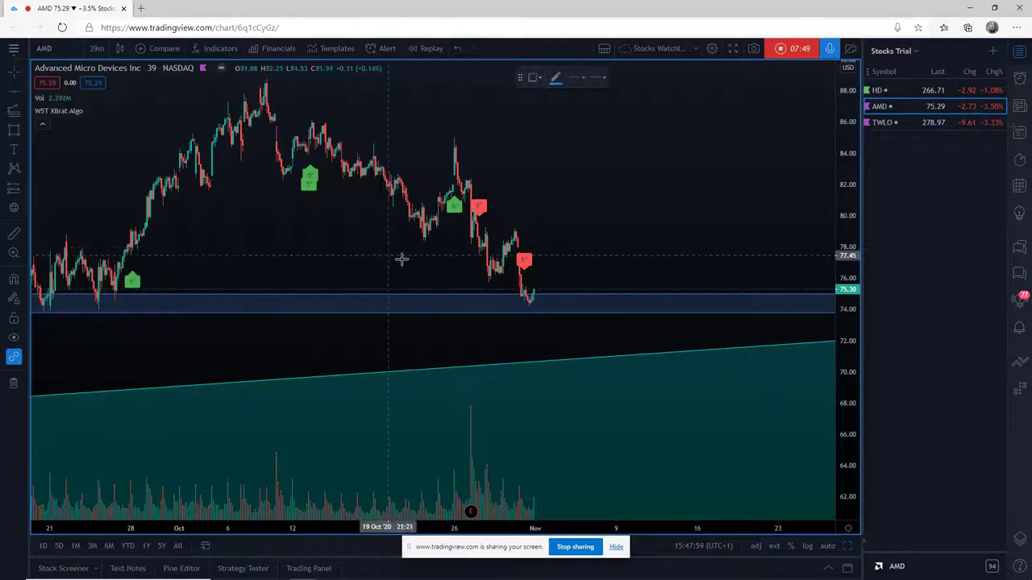
click(452, 314)
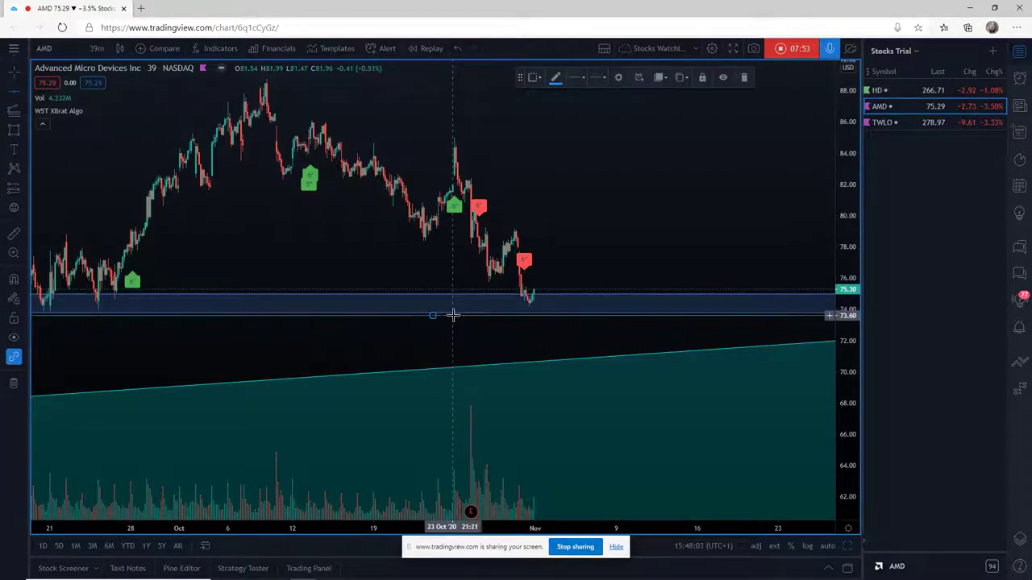
click(555, 78)
click(588, 111)
click(597, 77)
click(607, 100)
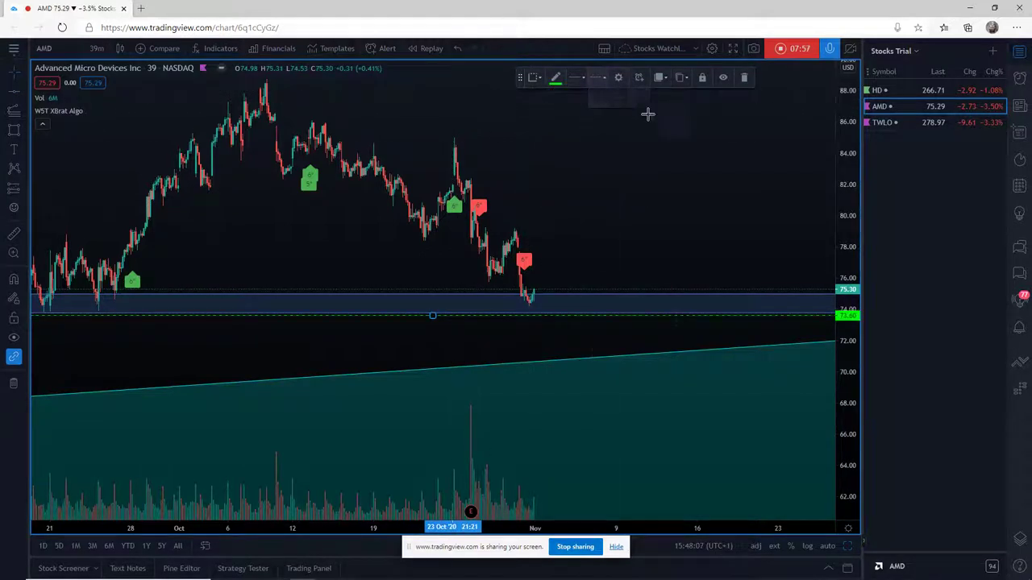
Step: Place a second horizontal line at about 79.34, above the late-October AMD swing high, and colour it red
click(13, 90)
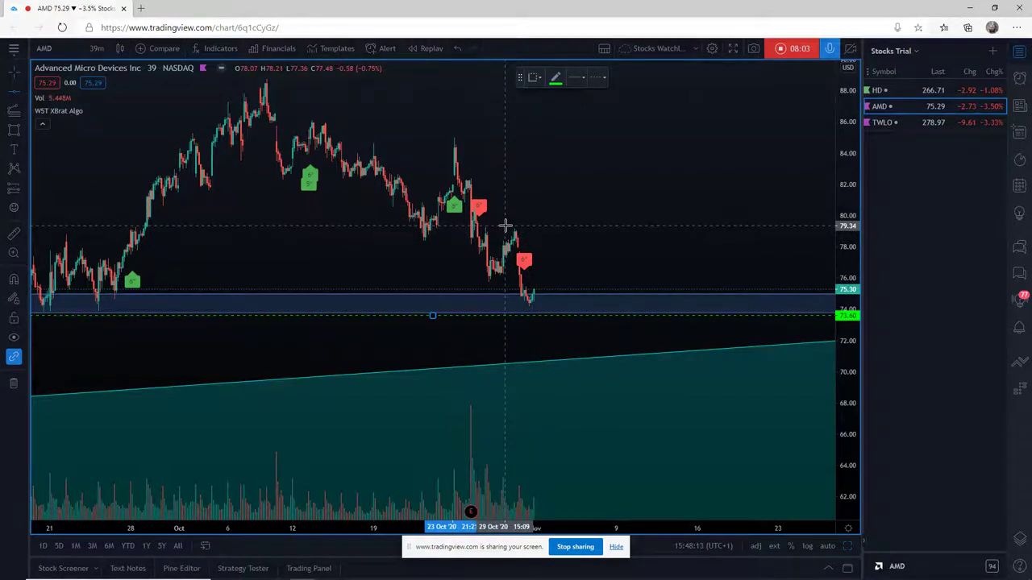
click(506, 226)
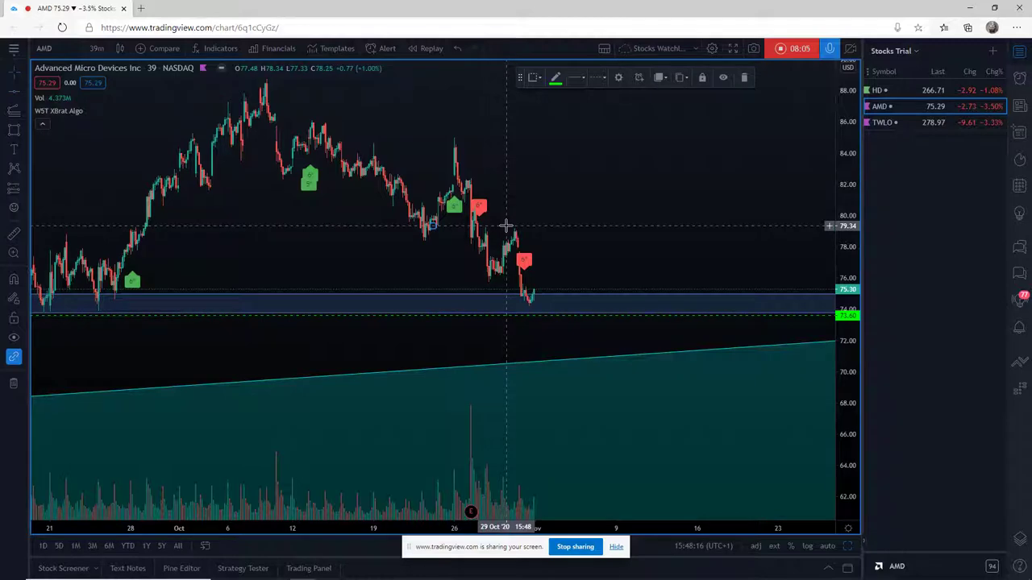
click(556, 77)
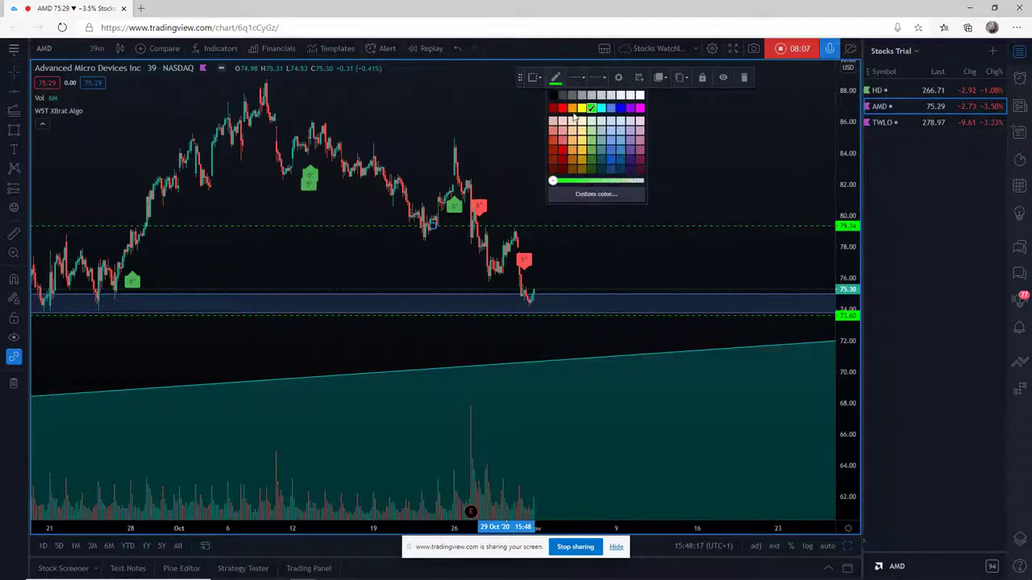
click(561, 112)
drag(583, 166, 654, 118)
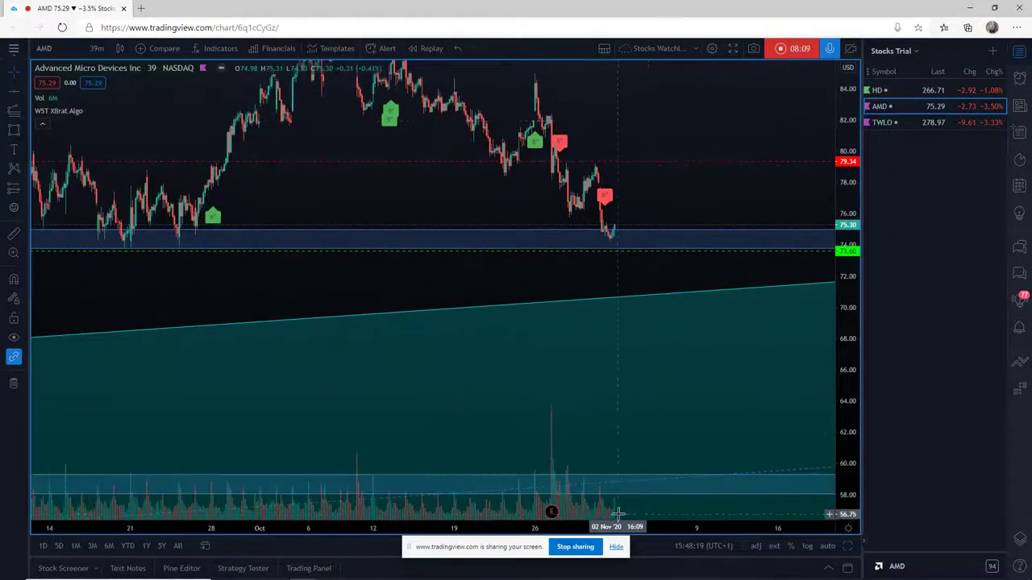
Step: Draw a trend-based Fib extension on AMD from about 79.31 at the red line to 73.60 at the green line, projecting downward from 73.60
scroll(611, 528, up, 4)
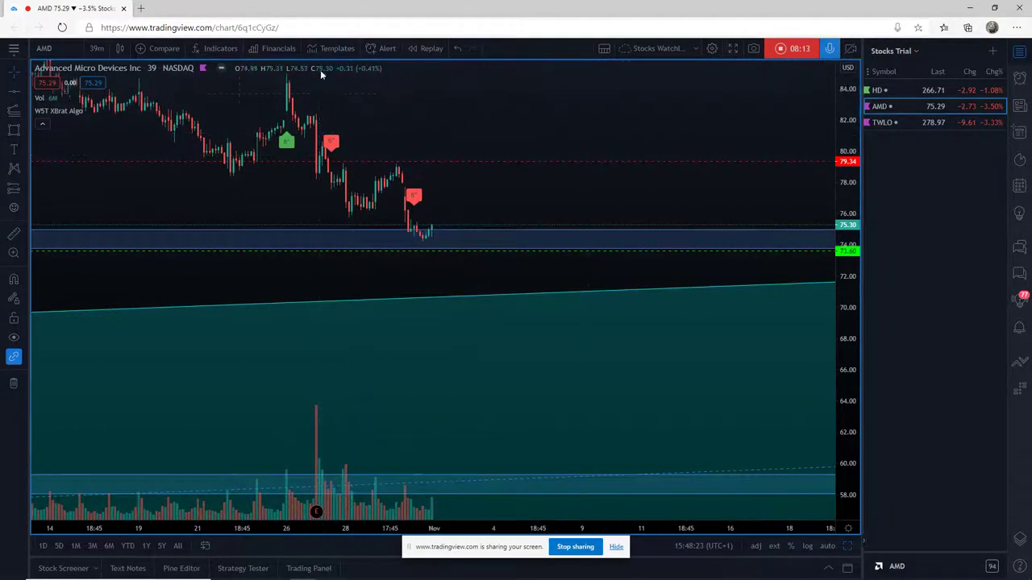
click(12, 112)
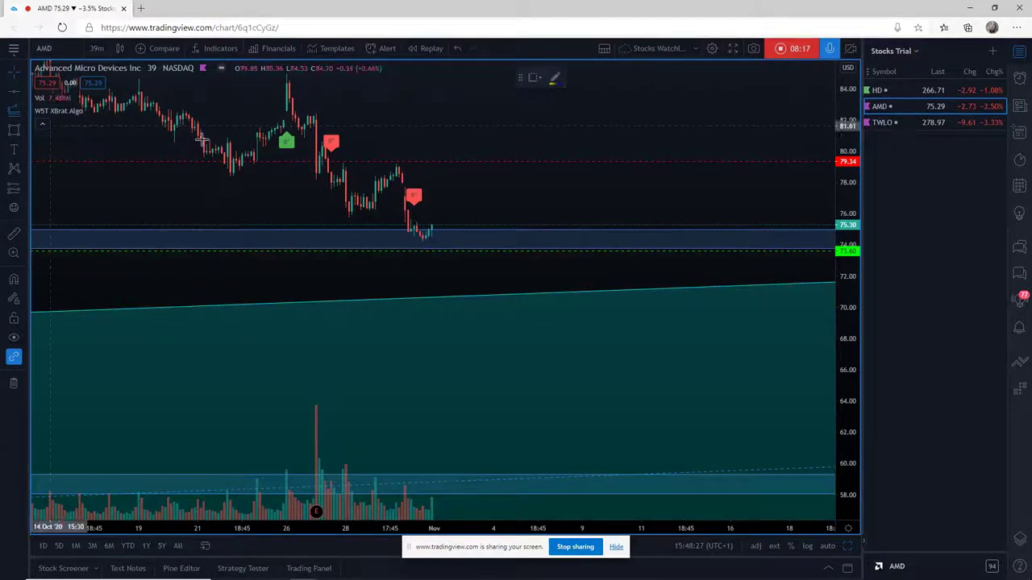
click(368, 162)
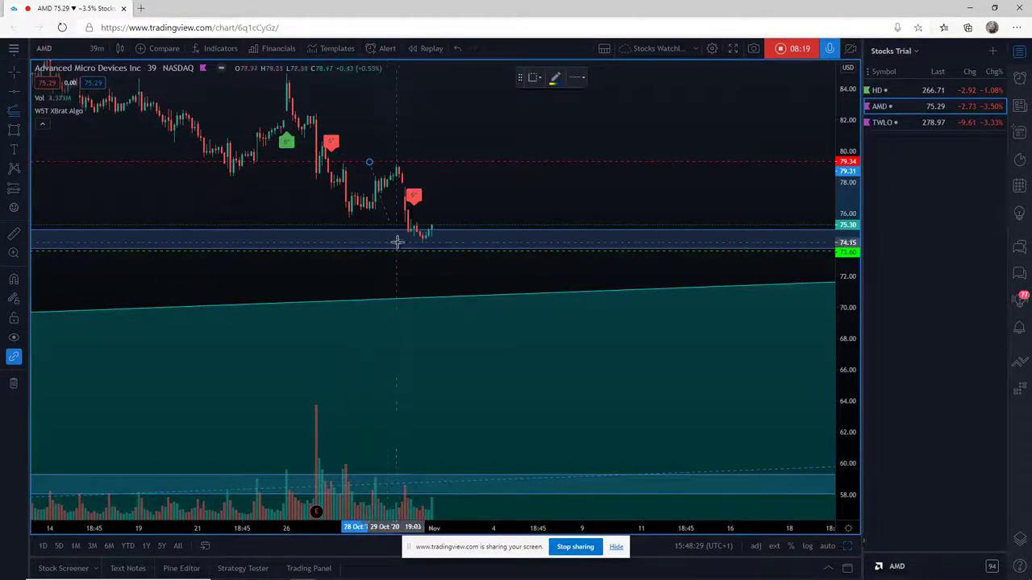
click(401, 250)
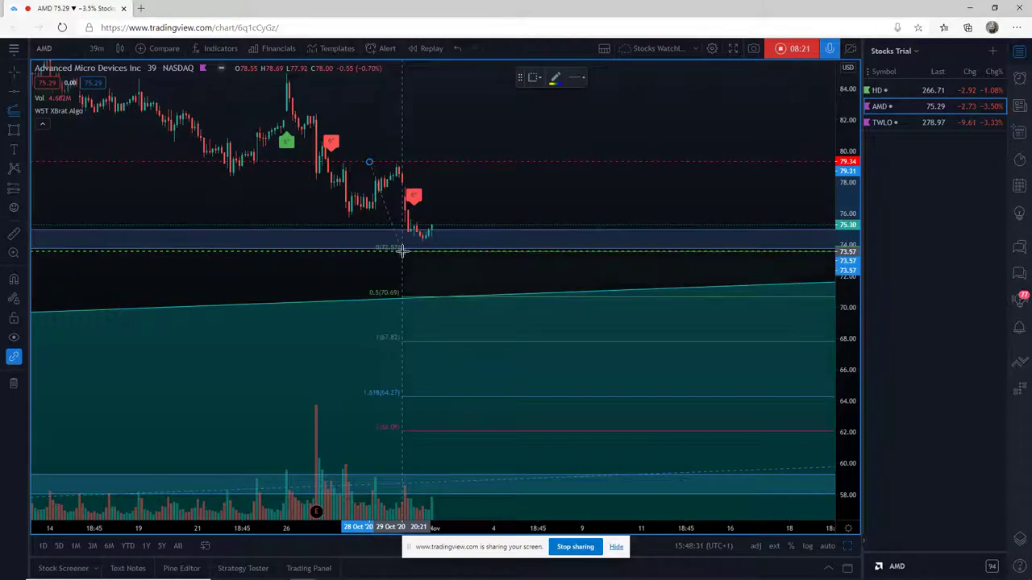
click(461, 251)
drag(844, 155, 844, 201)
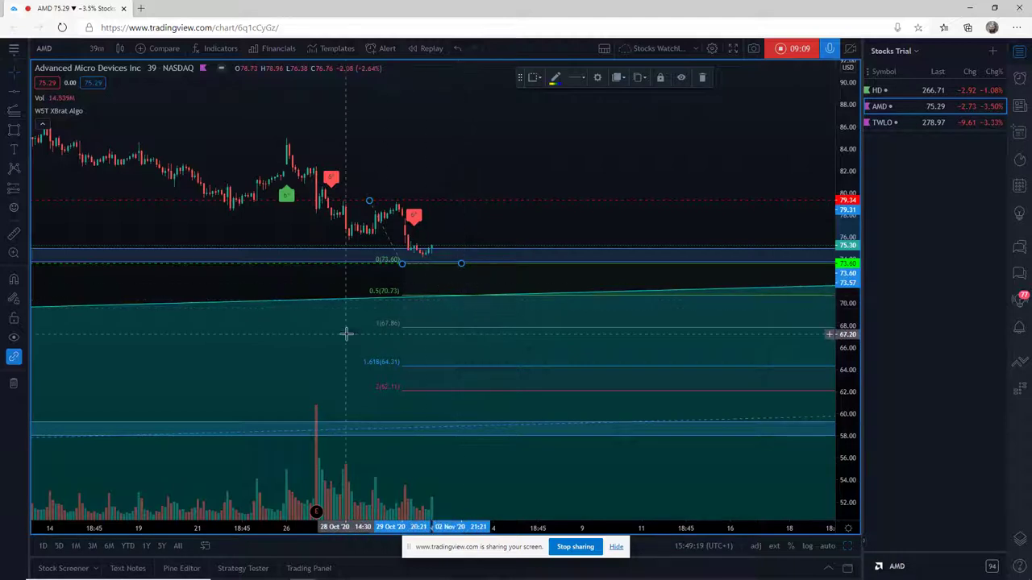
Step: Change AMD's watchlist flag to orange and load TWLO in the multi-chart layout
click(868, 109)
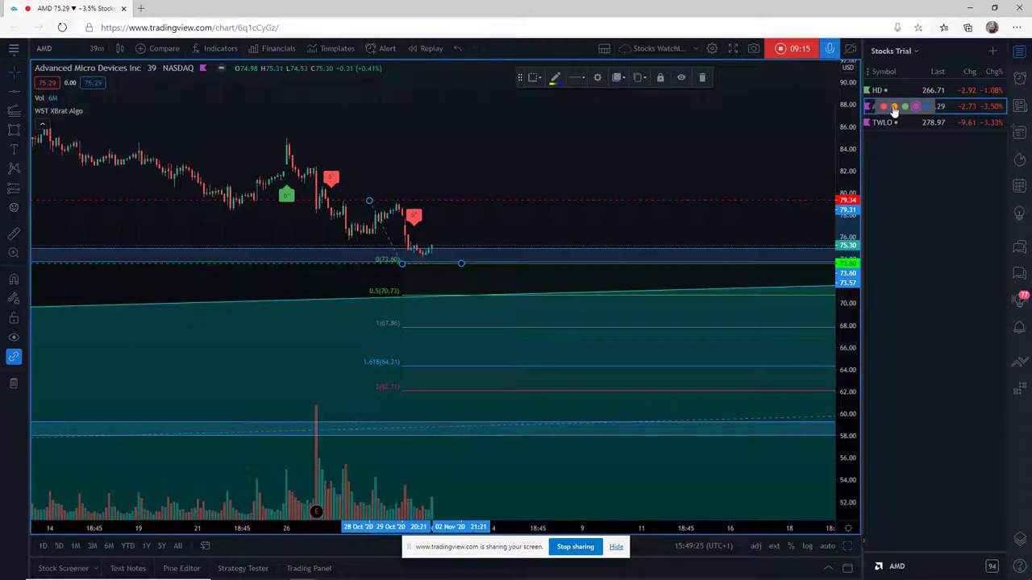
click(894, 108)
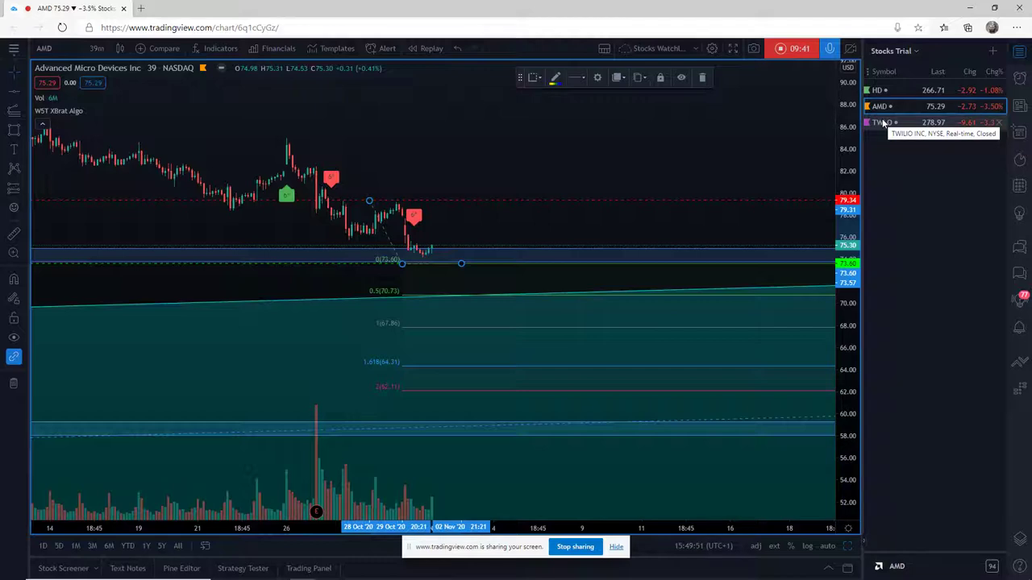
click(845, 545)
click(882, 123)
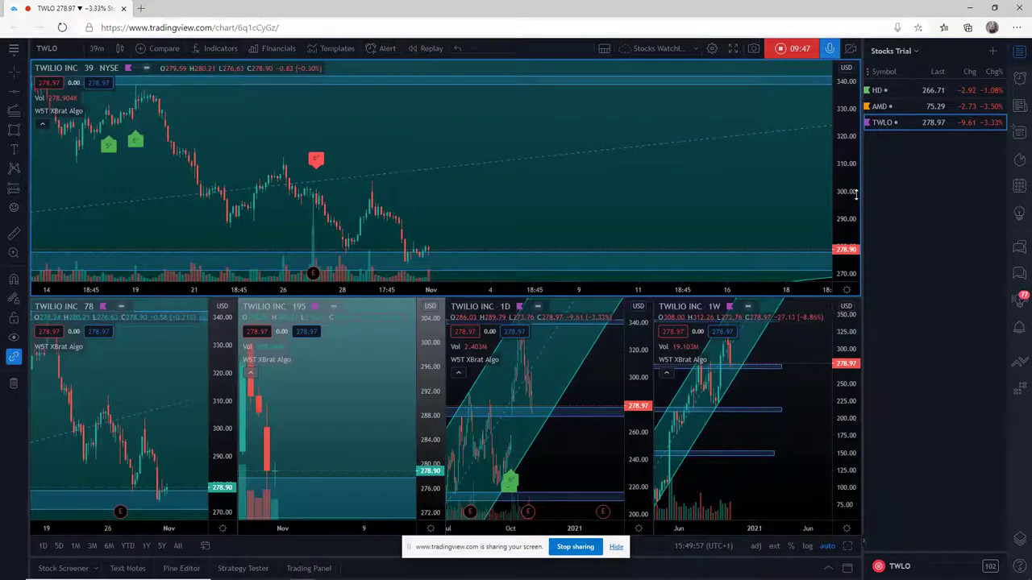
Step: Reframe TWLO's 39-minute, 78-minute, 195-minute, daily and weekly charts to examine recent candles against the zones and trend channel
drag(849, 143, 848, 197)
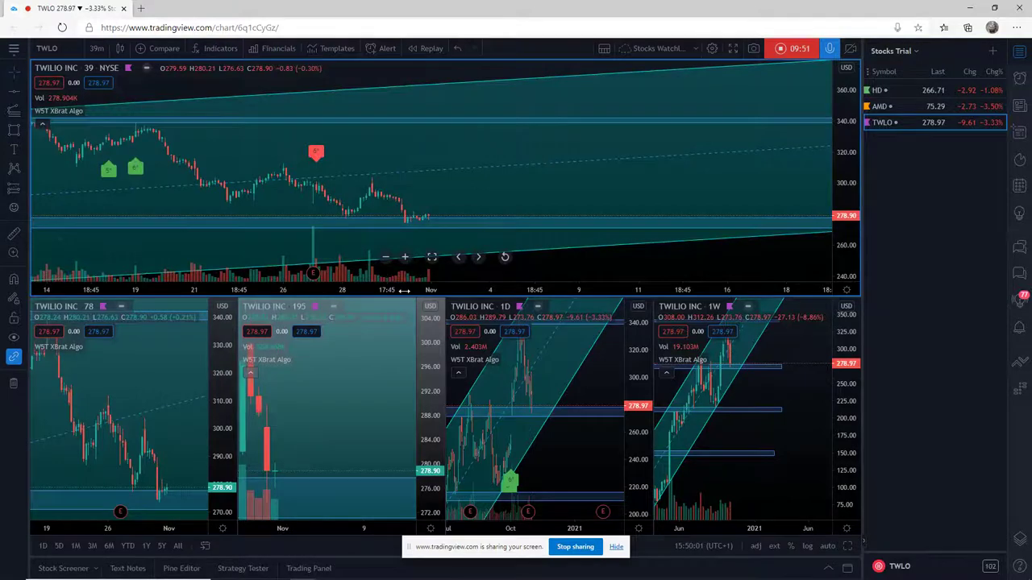
scroll(417, 268, down, 2)
click(302, 528)
scroll(303, 528, down, 3)
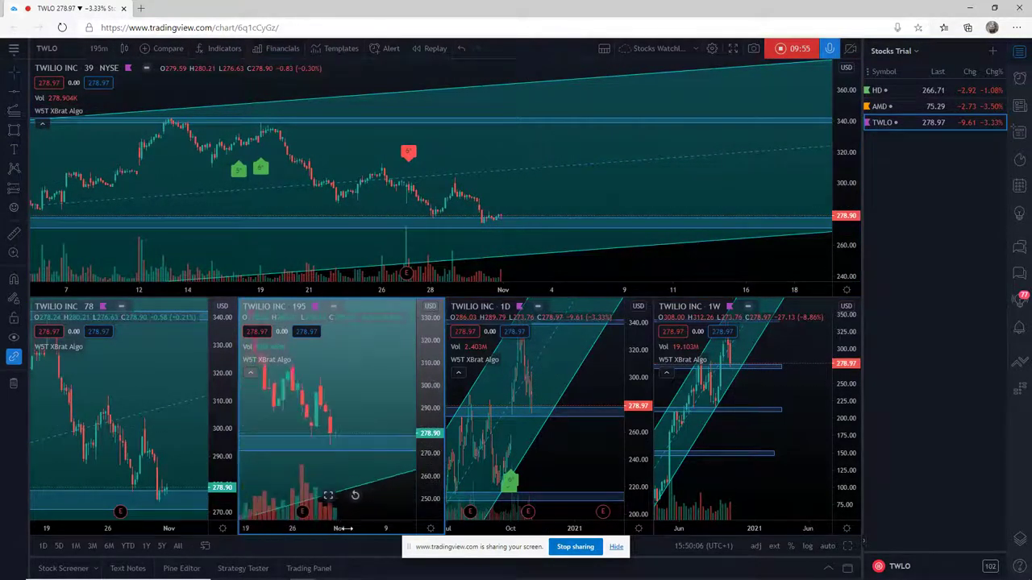
click(131, 530)
scroll(131, 530, down, 5)
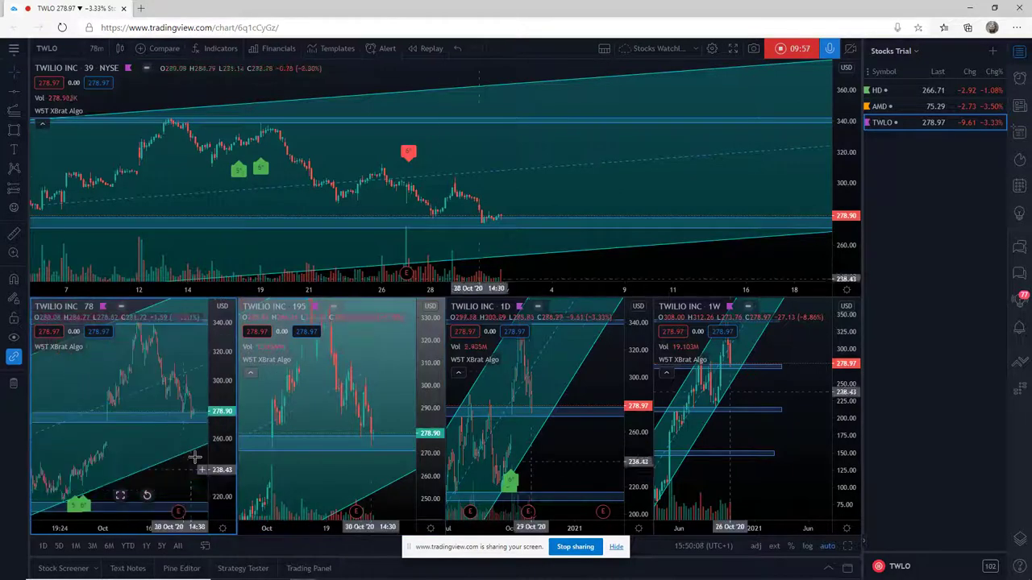
drag(639, 325, 638, 367)
drag(843, 347, 806, 436)
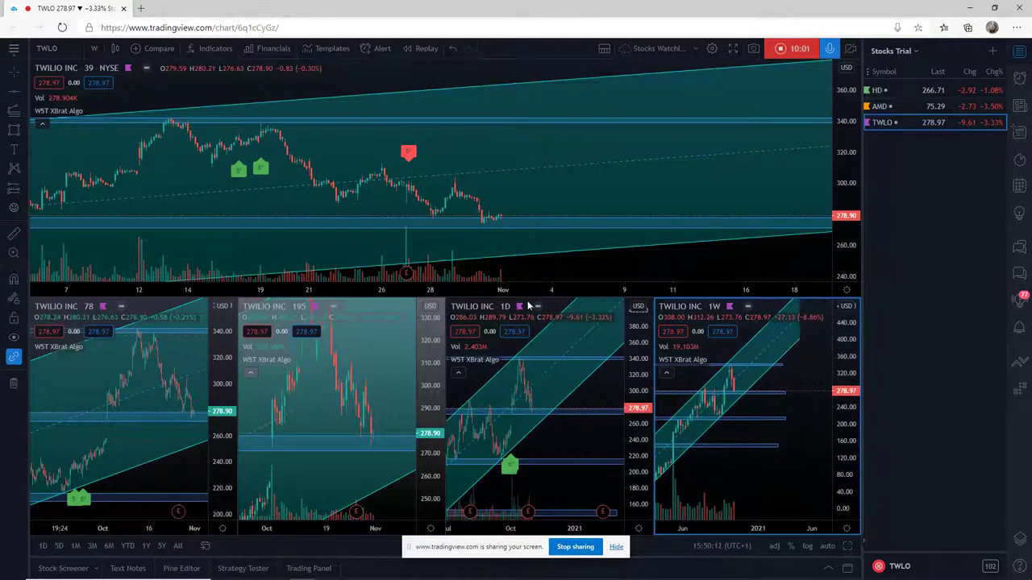
drag(376, 290, 427, 291)
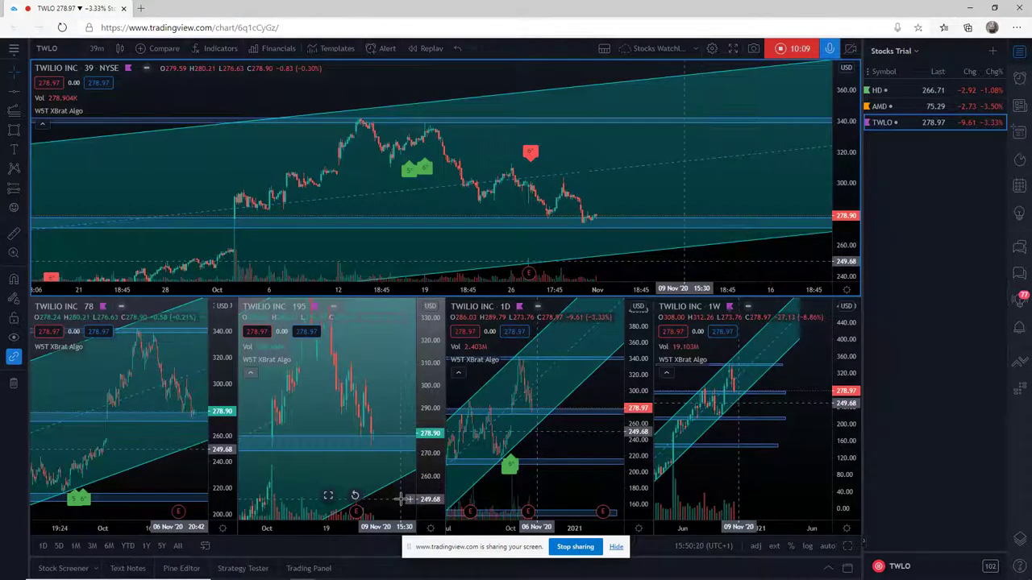
Step: Maximise the TWLO daily chart, examine the recent decline inside the channel and select the zone at about 271 to 278
click(580, 443)
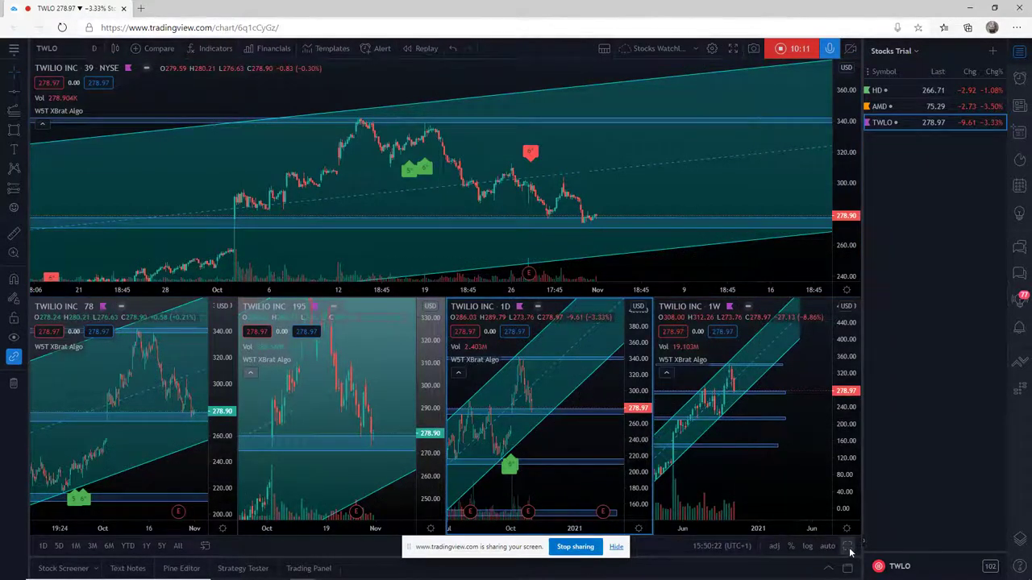
key(alt+Return)
scroll(753, 528, up, 5)
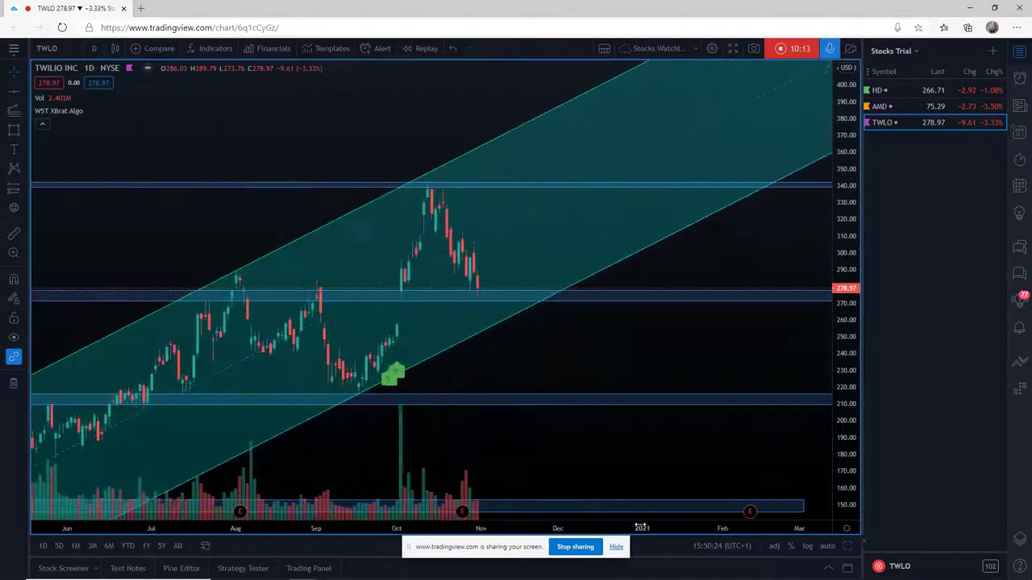
drag(605, 415, 612, 414)
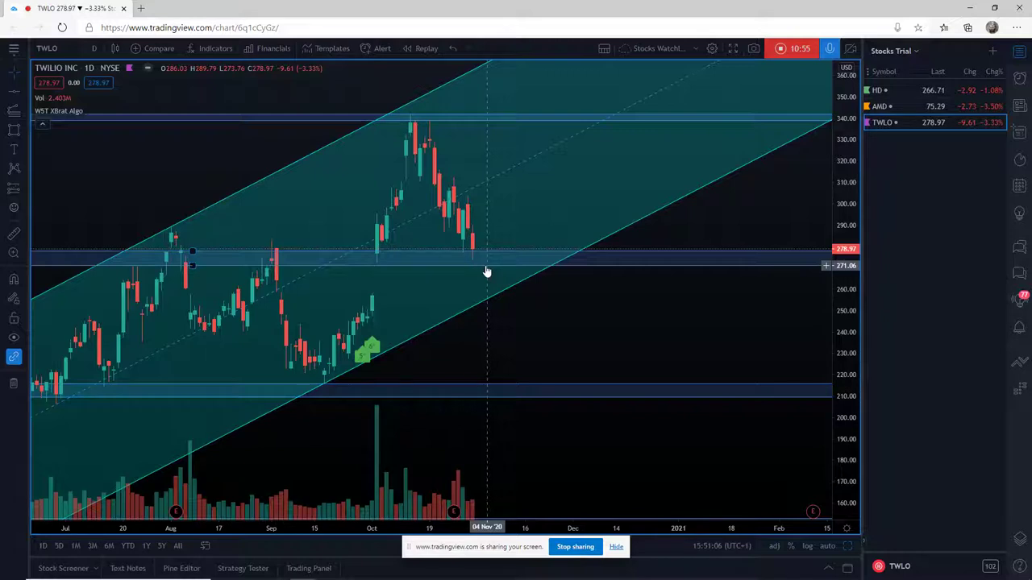
click(589, 271)
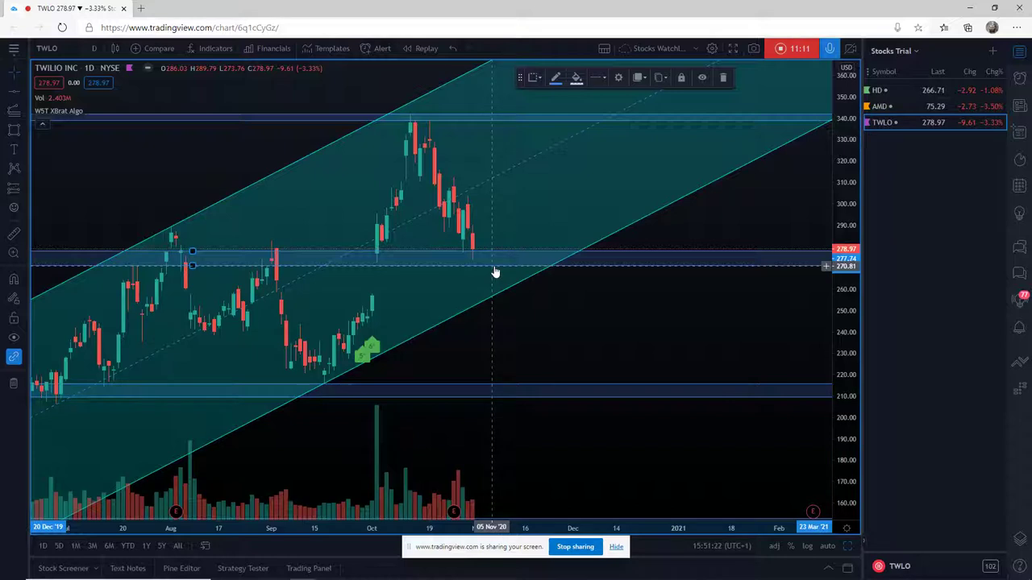
Step: Change TWLO's watchlist flag to blue
click(866, 124)
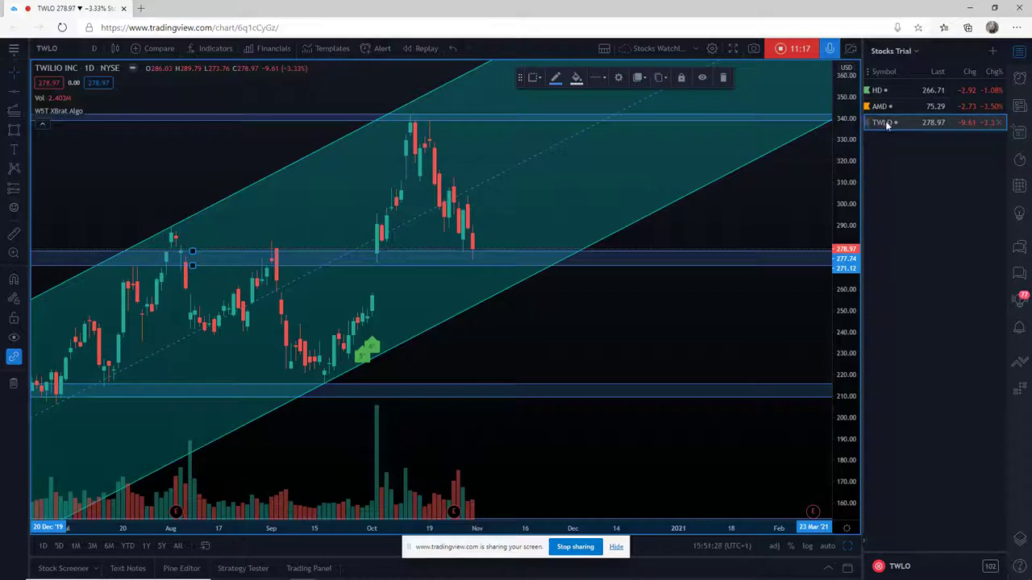
mouse_move(869, 123)
click(867, 124)
mouse_move(868, 123)
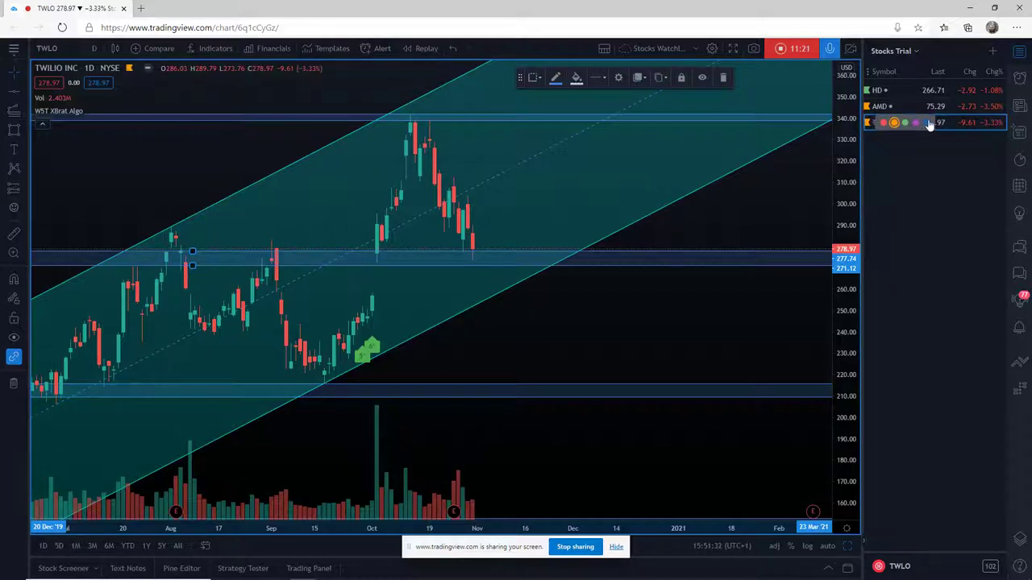
click(924, 124)
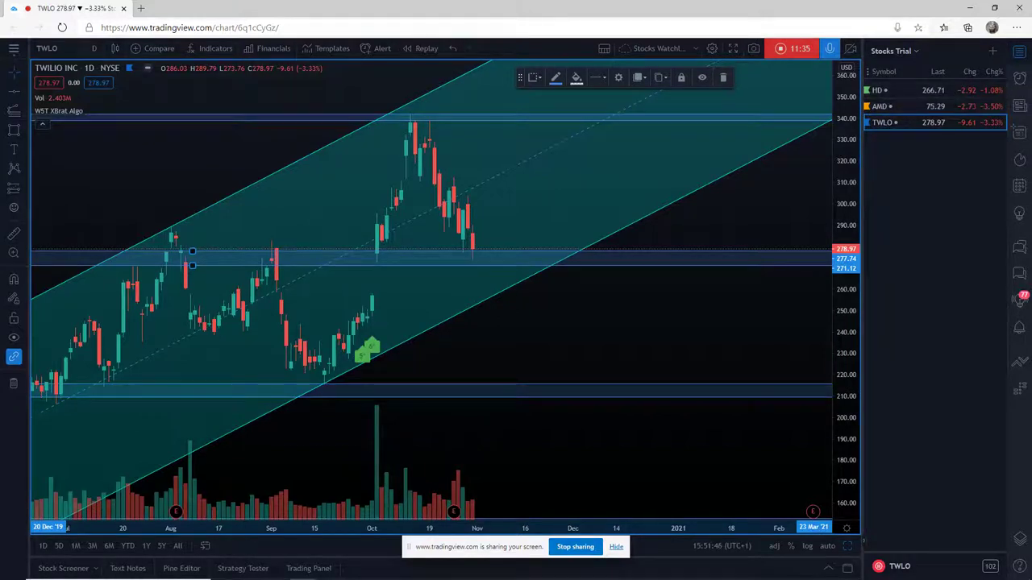
Step: Add FB to the Stocks Trial watchlist and load its chart
click(994, 54)
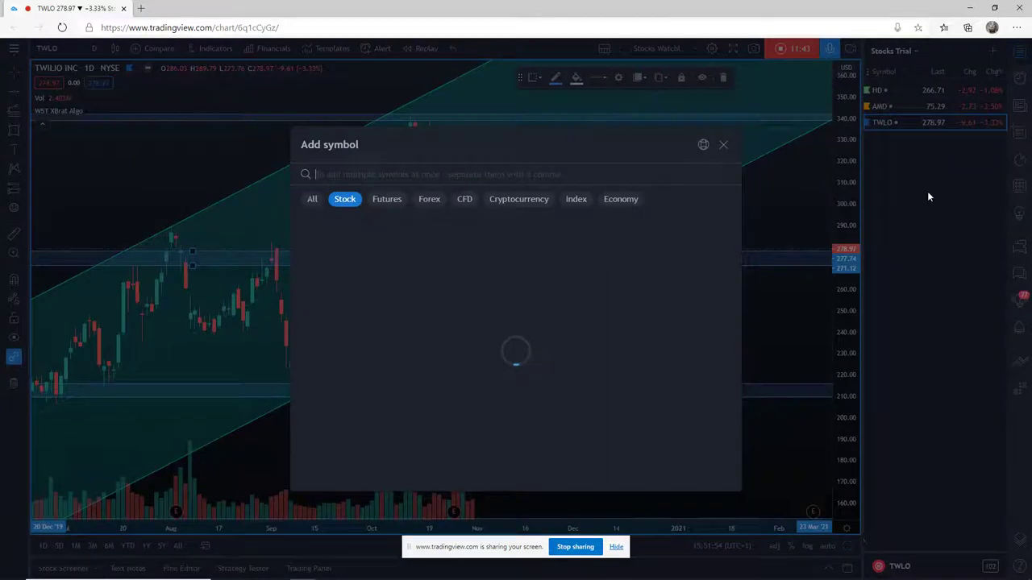
click(993, 53)
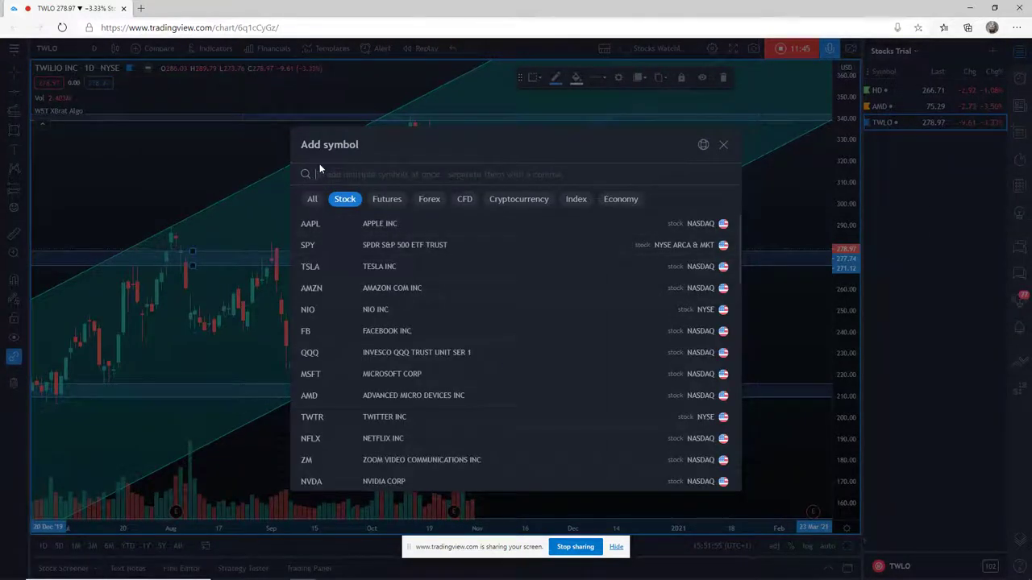
text(FB)
key(Return)
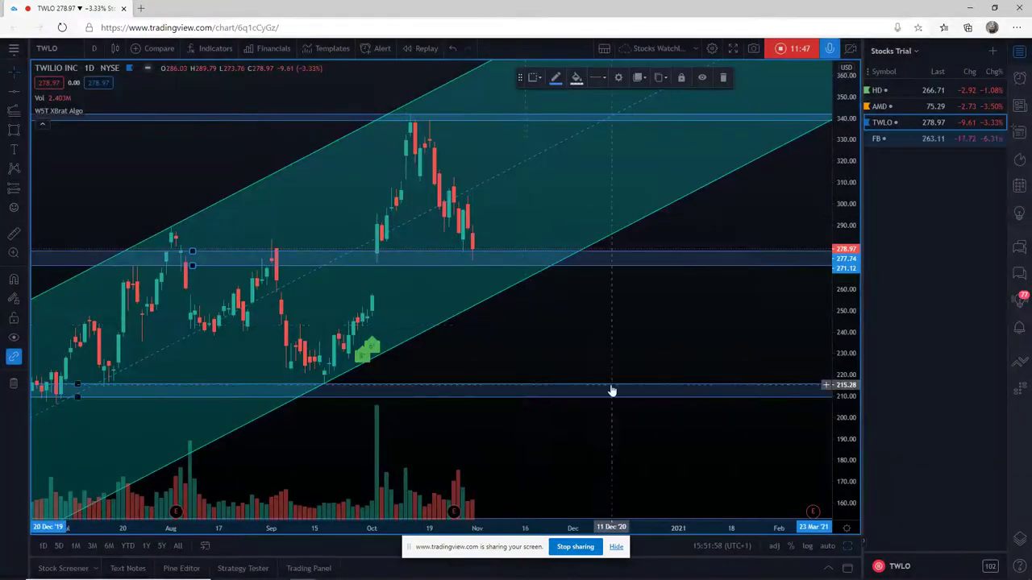
click(880, 139)
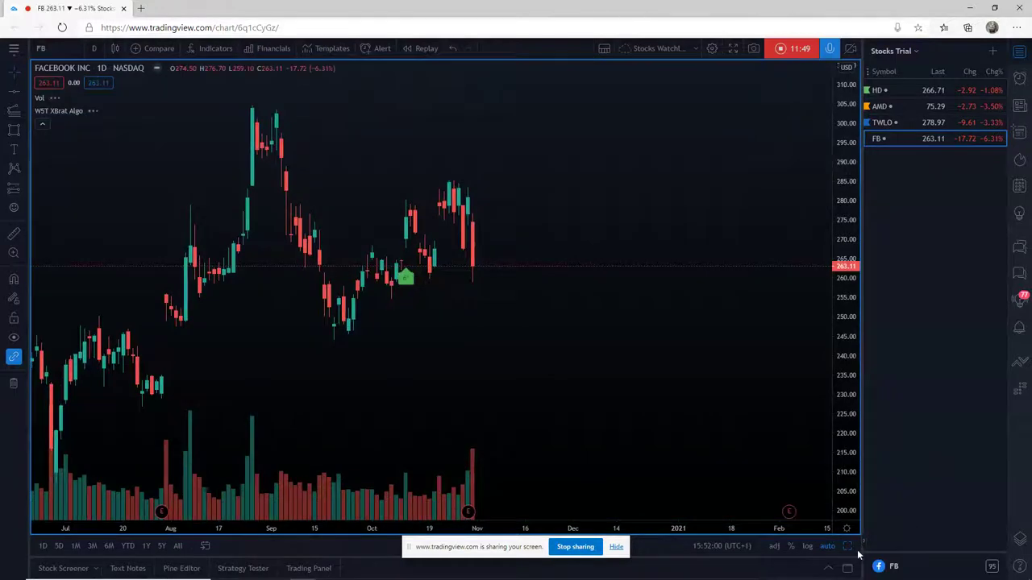
Step: Draw a rectangle zone at about 221 to 229 on the FB daily chart, from August 2019 to January 2021
click(847, 546)
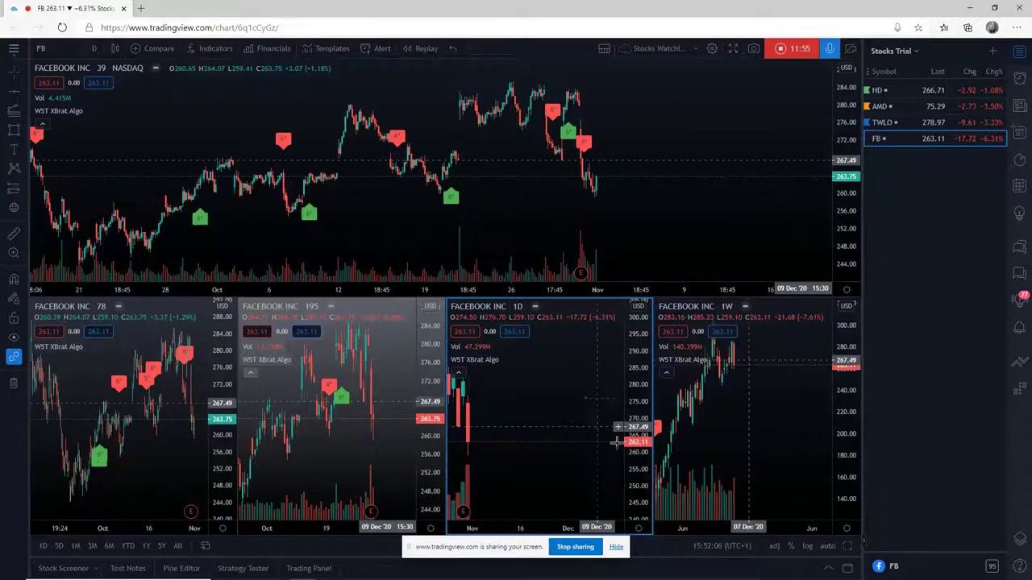
click(848, 546)
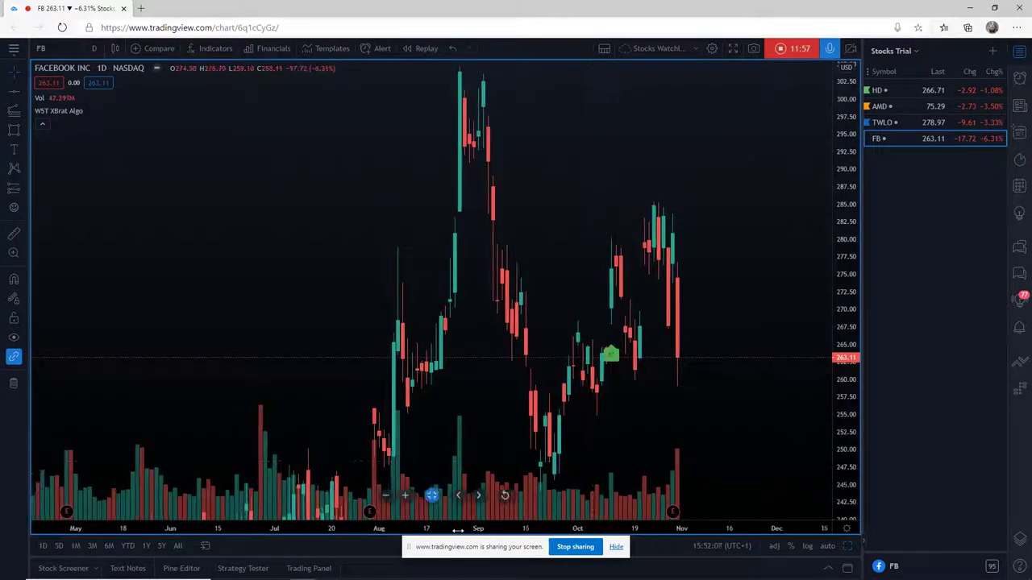
scroll(457, 530, down, 5)
drag(839, 125, 677, 303)
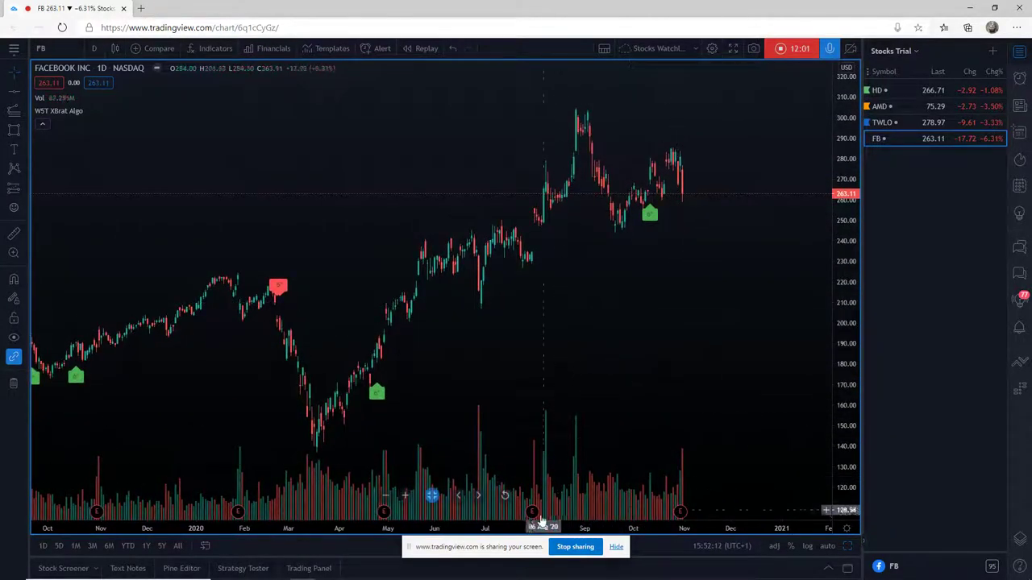
scroll(536, 528, down, 2)
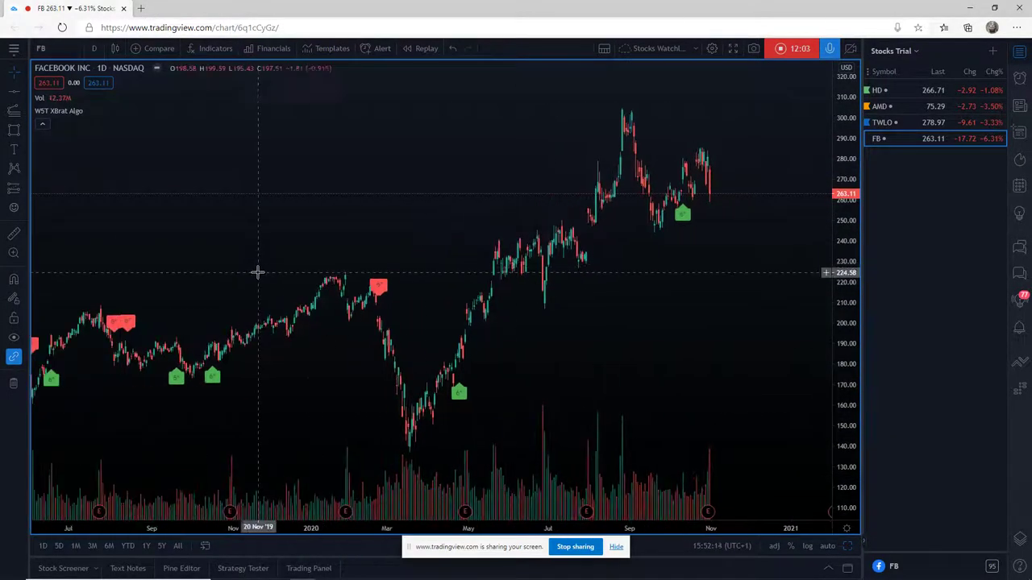
click(14, 129)
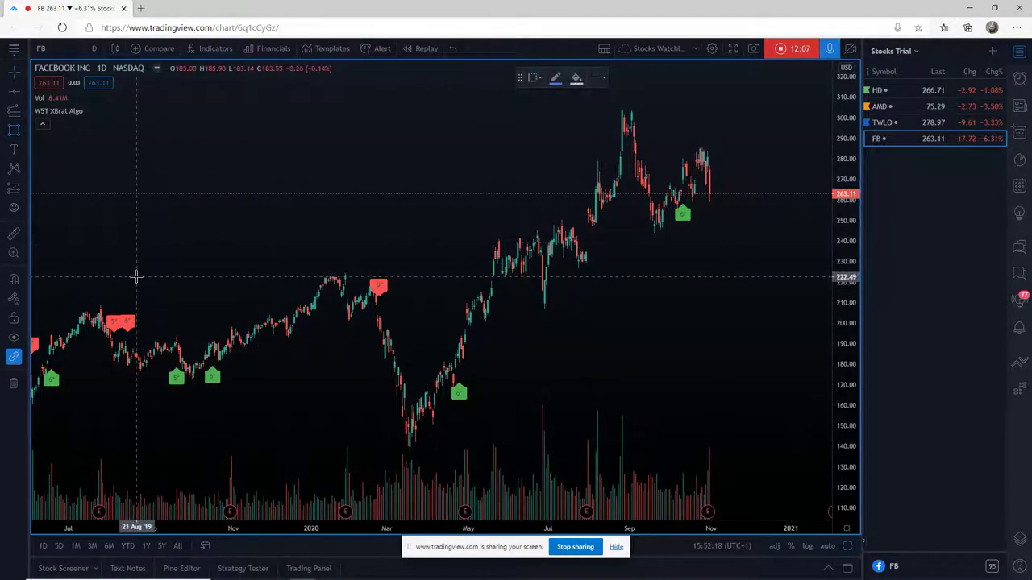
drag(136, 277, 818, 264)
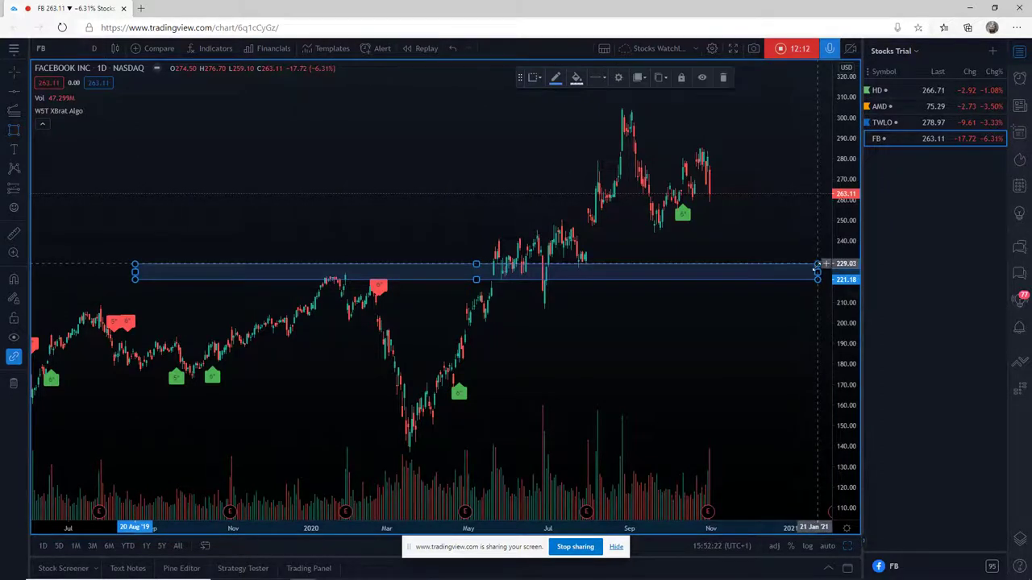
Step: Draw two upper rectangle zones on the FB daily chart from April 2020 to January 2021, at about 279 to 285 and 303 to 305
click(15, 132)
drag(444, 147, 820, 160)
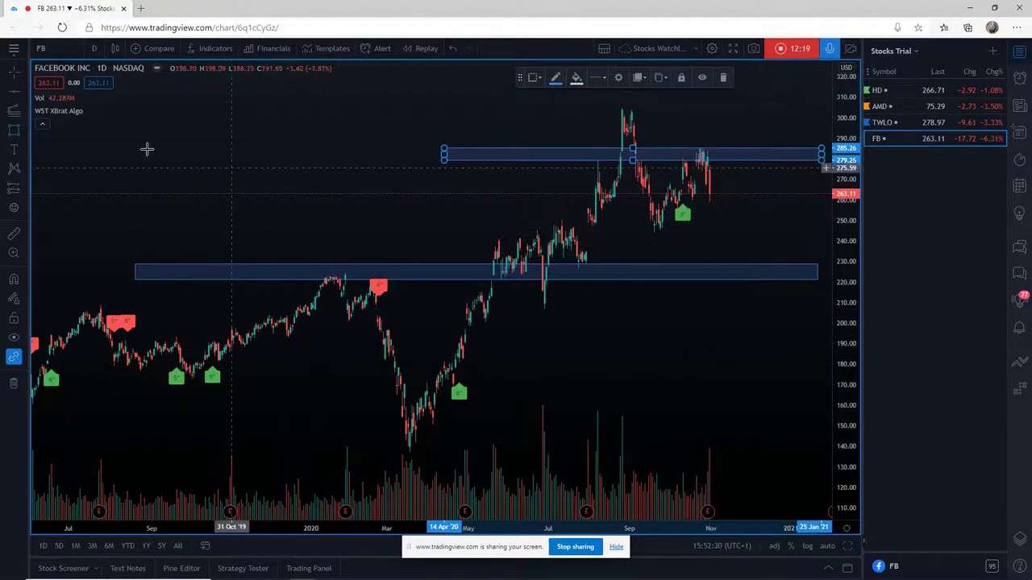
click(13, 129)
drag(429, 107, 803, 110)
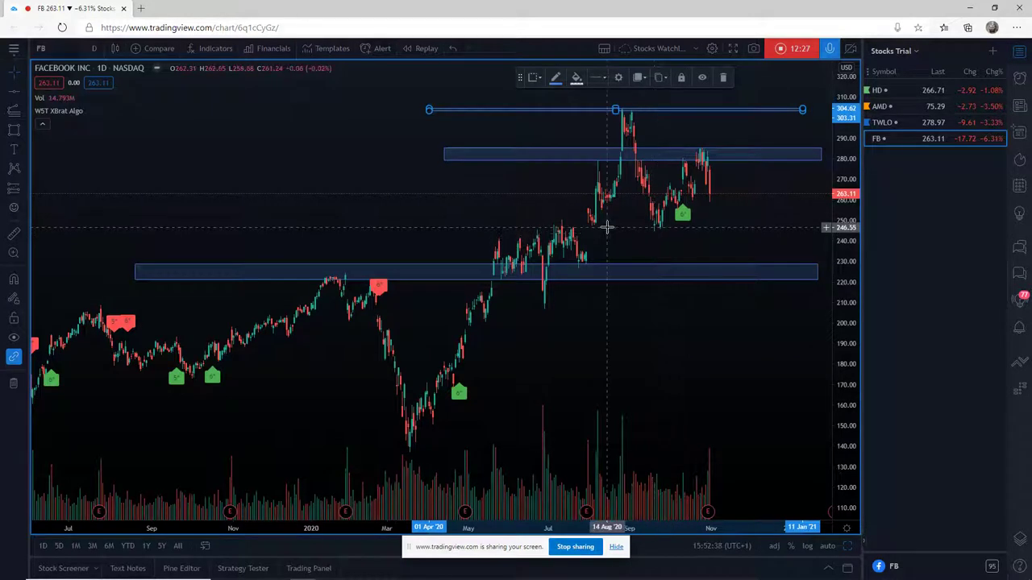
Step: Draw a rectangle zone at about 244 to 248 on the FB daily chart, from early November 2019 to January 2021
click(14, 129)
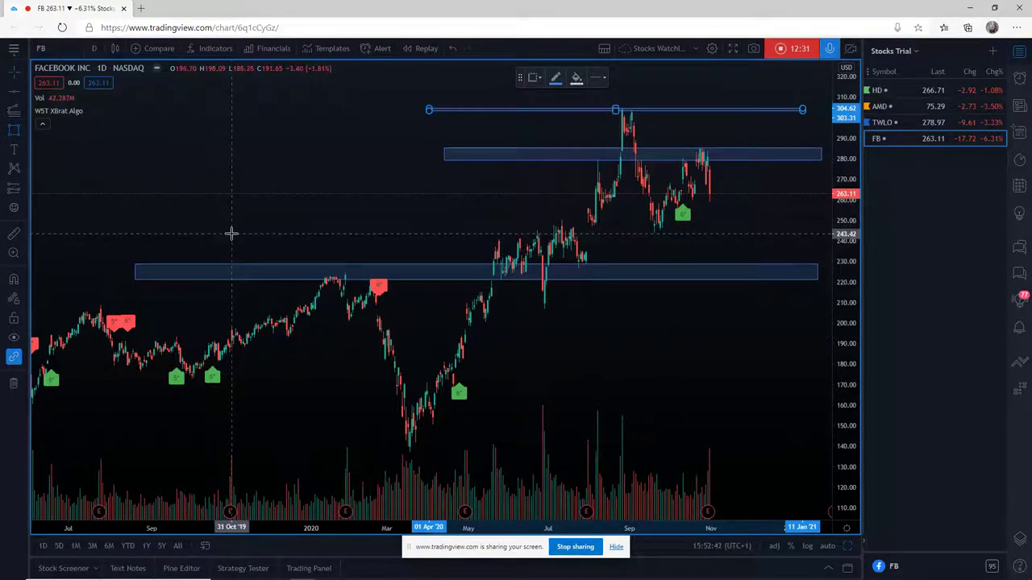
mouse_move(237, 232)
mouse_down()
mouse_move(832, 224)
mouse_move(811, 228)
mouse_up()
click(623, 408)
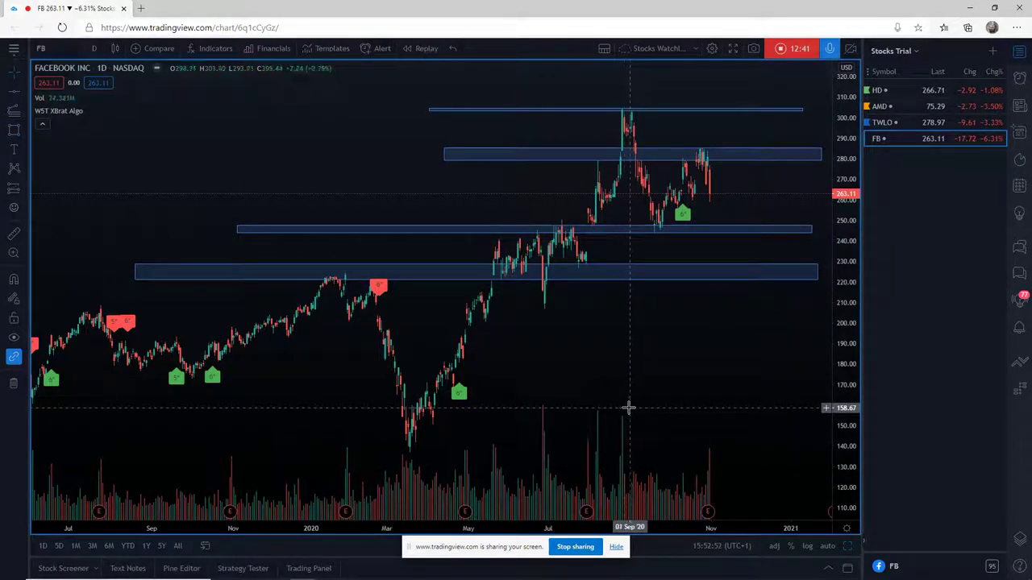
mouse_move(477, 485)
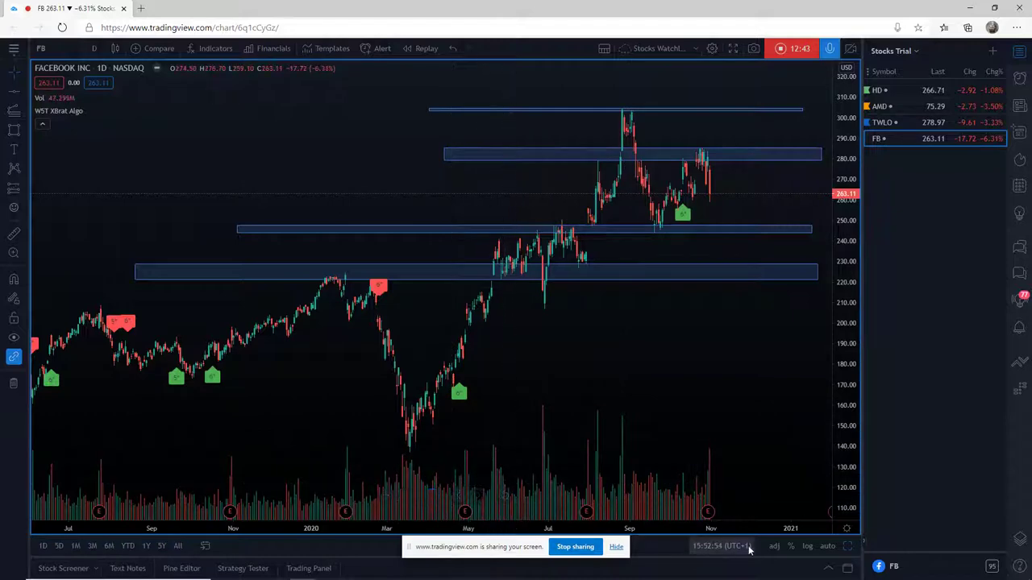
Step: Draw a parallel channel on the maximized FB weekly chart, its upper edge from about 72 in March 2014 to about 337 in February 2022
click(848, 546)
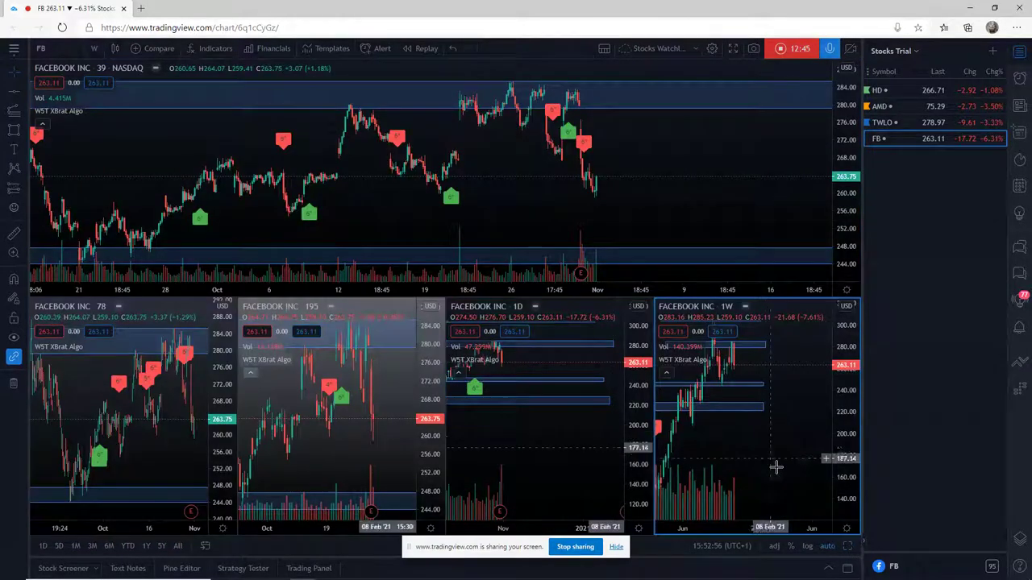
click(848, 546)
drag(834, 185, 837, 234)
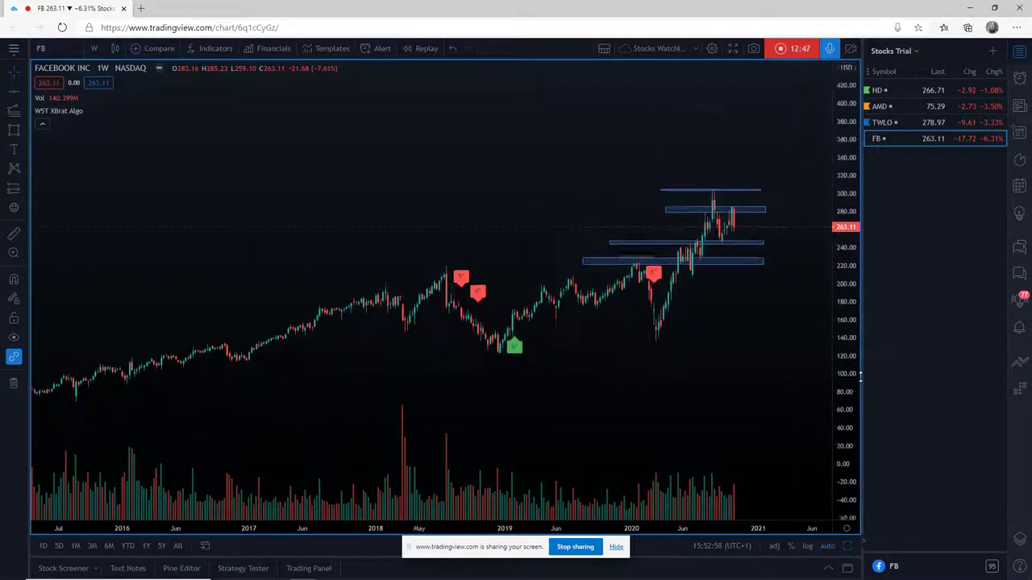
drag(745, 384, 686, 384)
drag(451, 528, 422, 385)
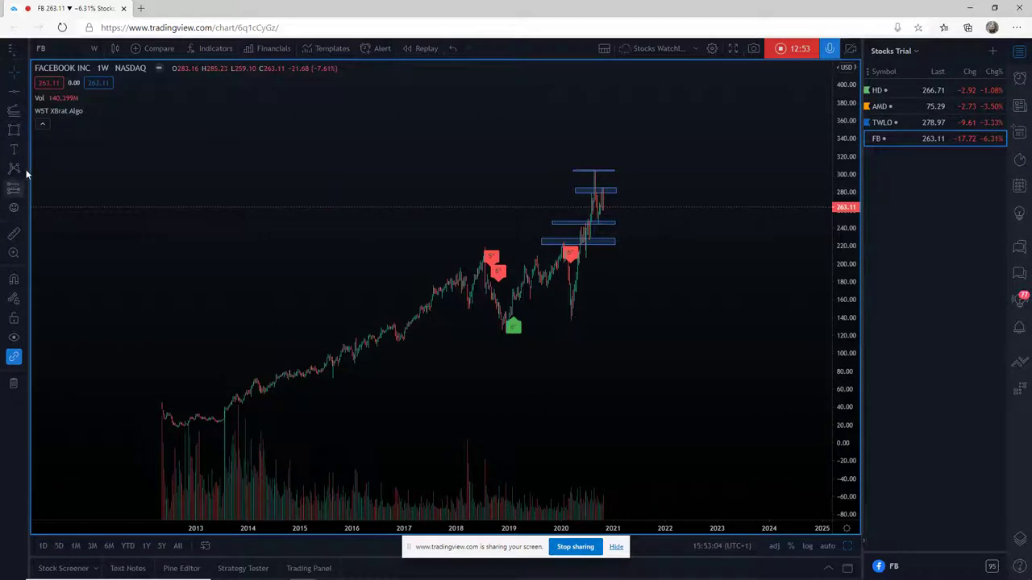
click(26, 94)
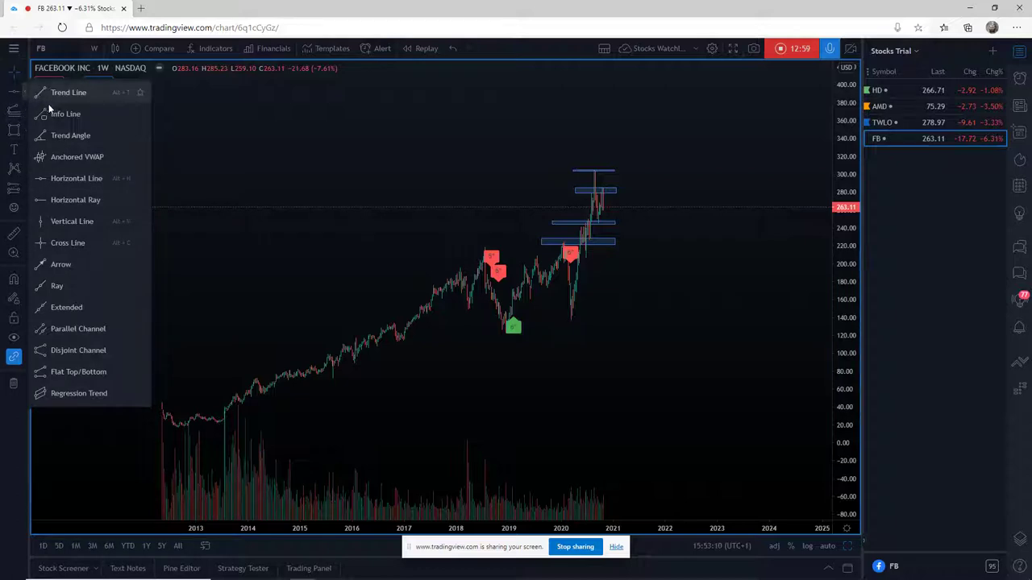
click(73, 329)
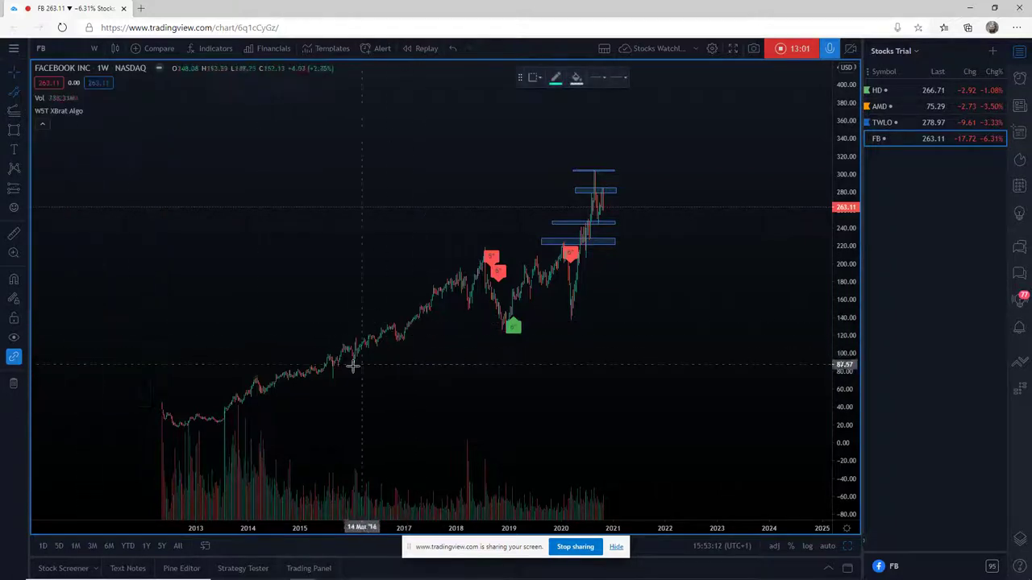
click(256, 379)
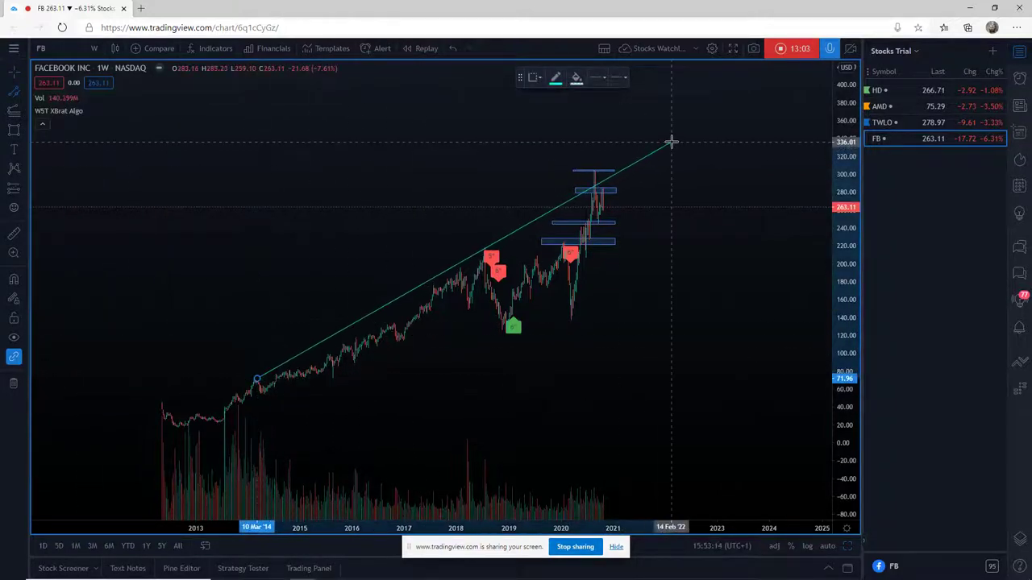
click(671, 143)
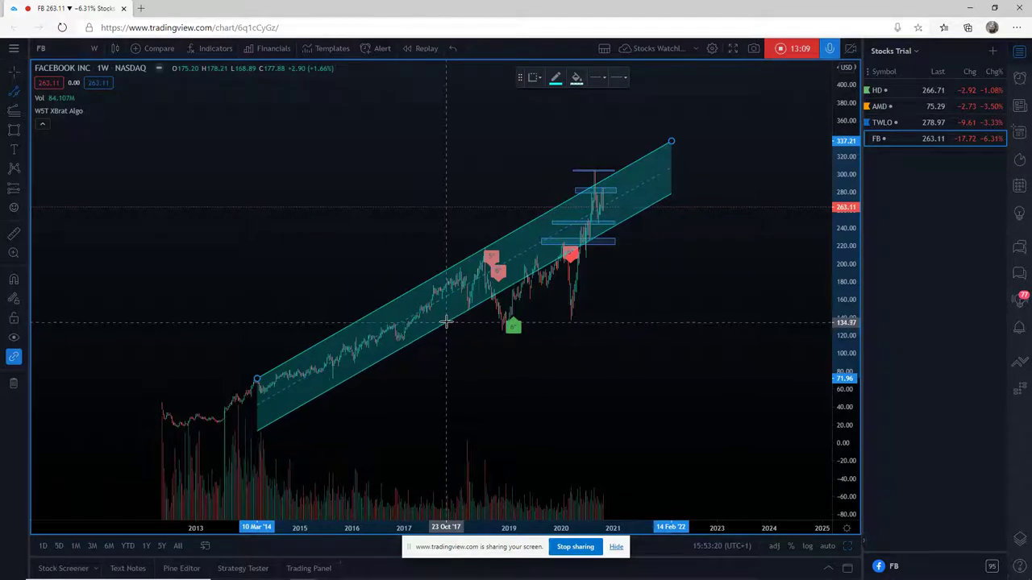
click(446, 322)
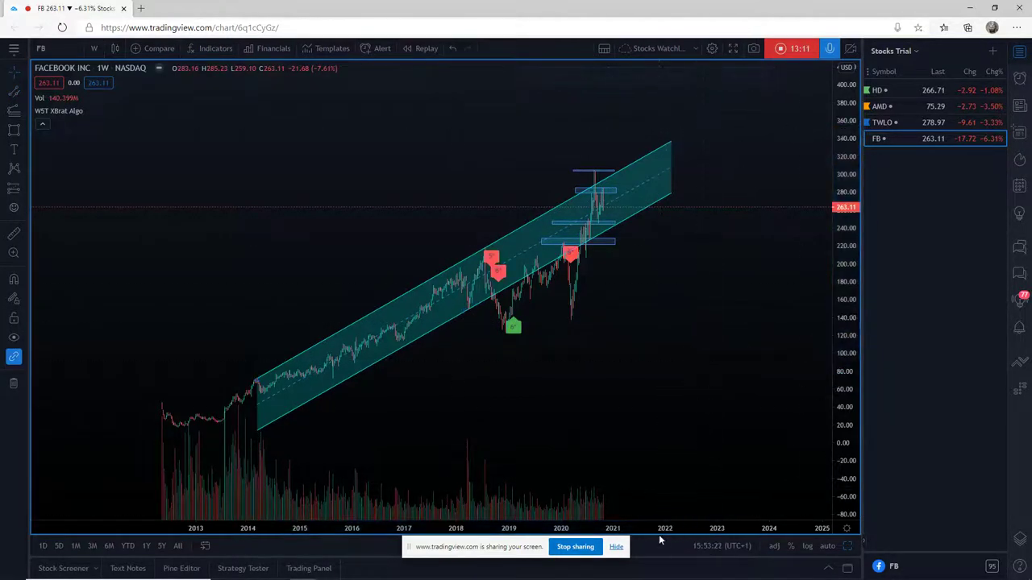
Step: Draw a steeper parallel channel on the FB weekly chart, its upper edge from about 75 in October 2019 to about 334 in October 2020
drag(657, 527, 701, 527)
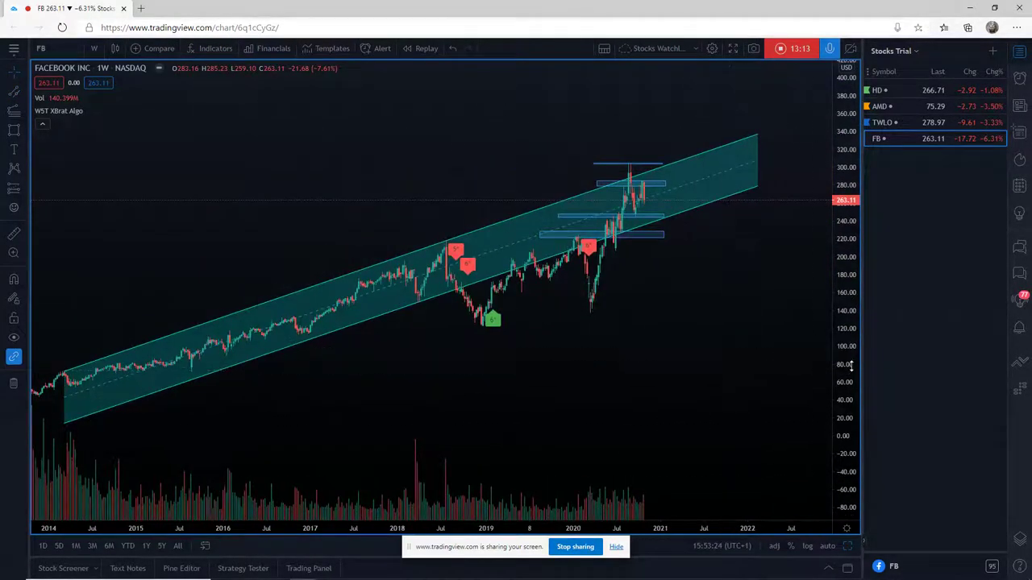
drag(843, 355, 847, 319)
scroll(732, 502, up, 5)
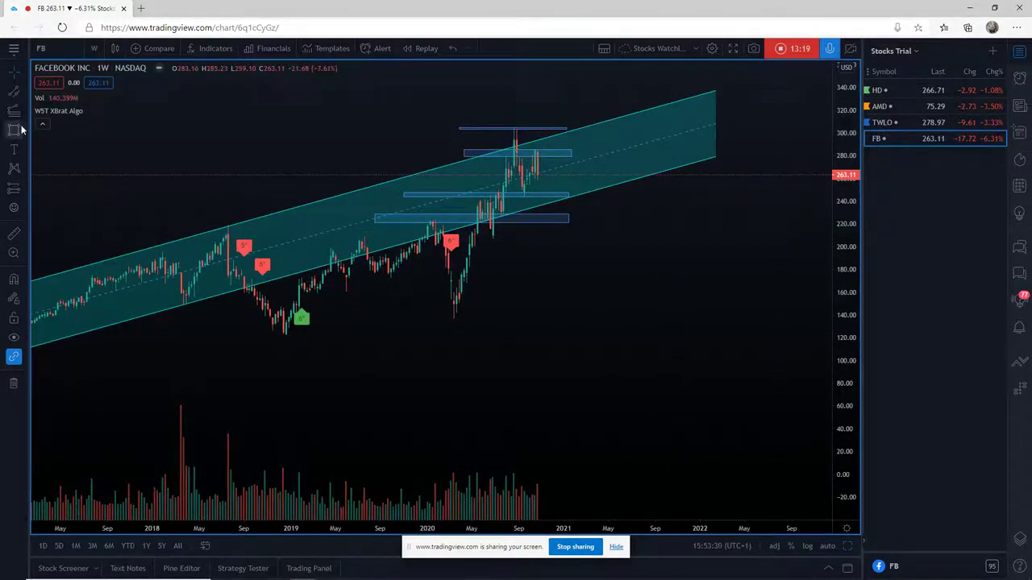
click(16, 93)
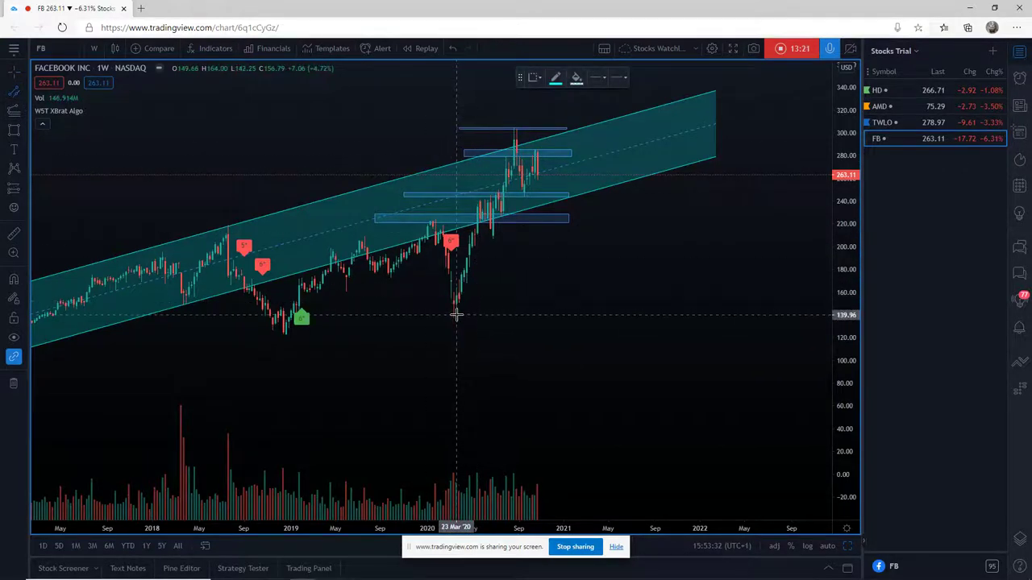
click(513, 128)
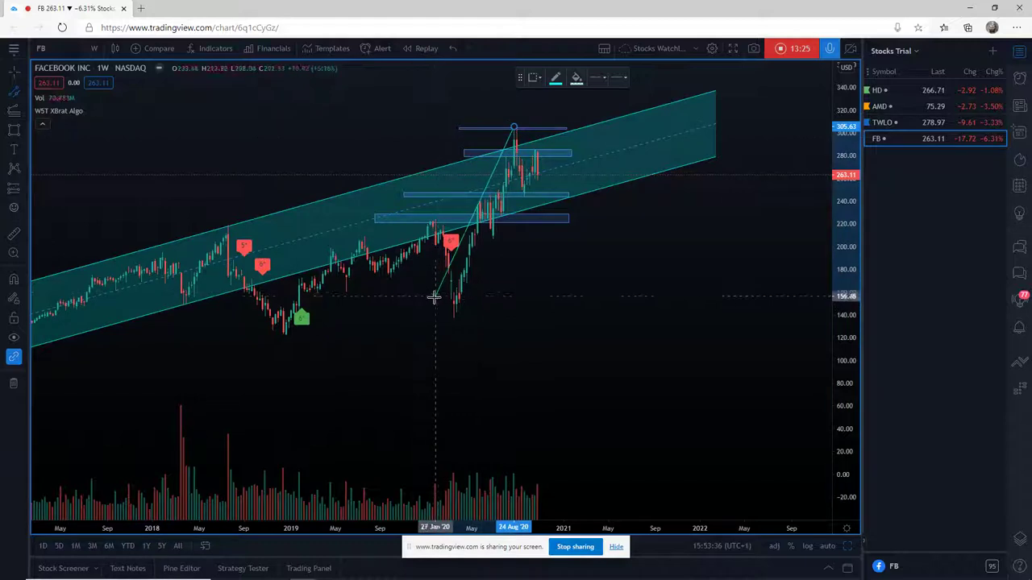
click(393, 388)
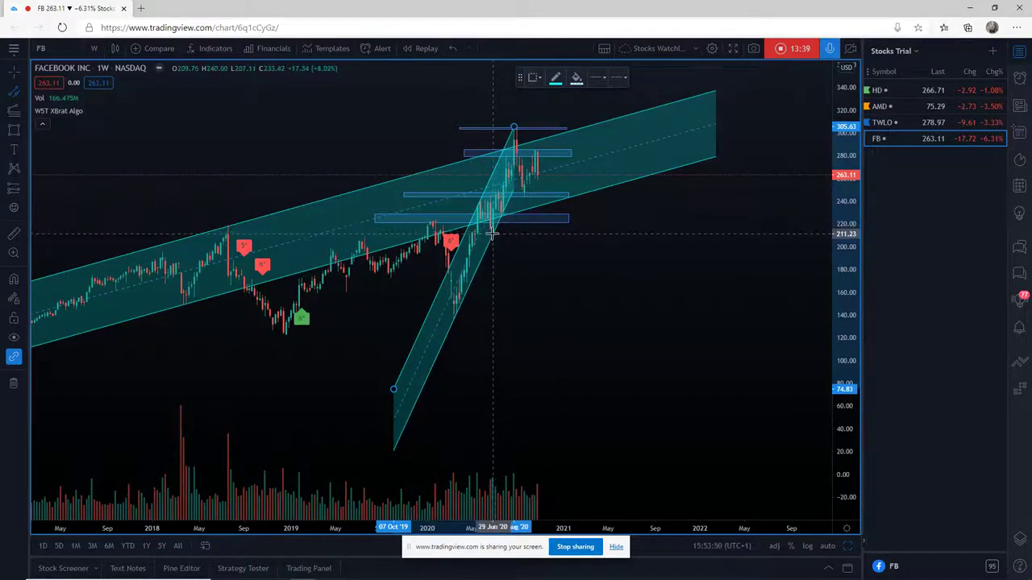
click(491, 233)
mouse_move(514, 129)
mouse_down()
mouse_move(534, 111)
mouse_move(526, 101)
mouse_up()
drag(522, 102, 529, 94)
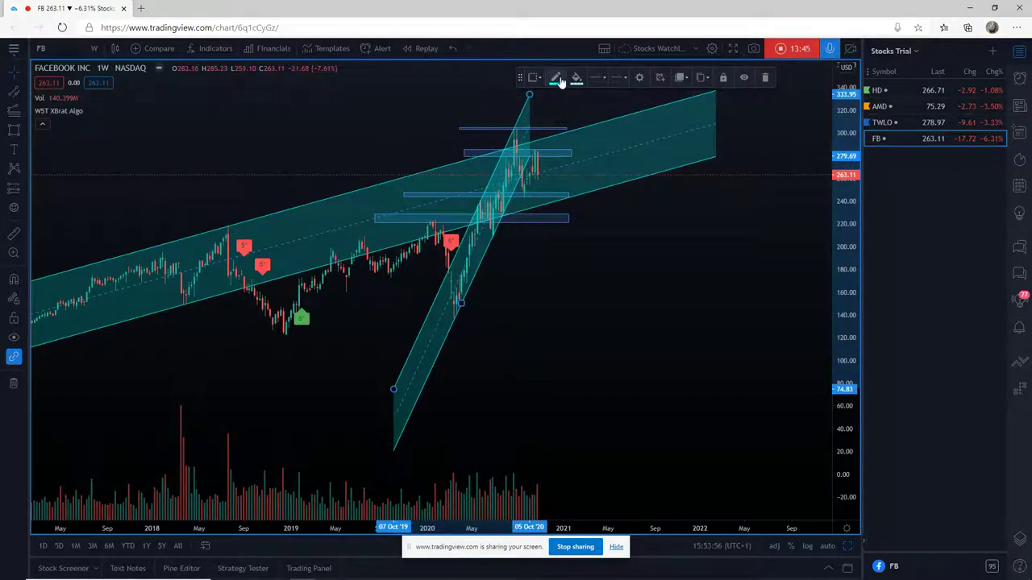
Step: Change the line and fill colours of the steep FB channel to purple
click(556, 77)
click(630, 108)
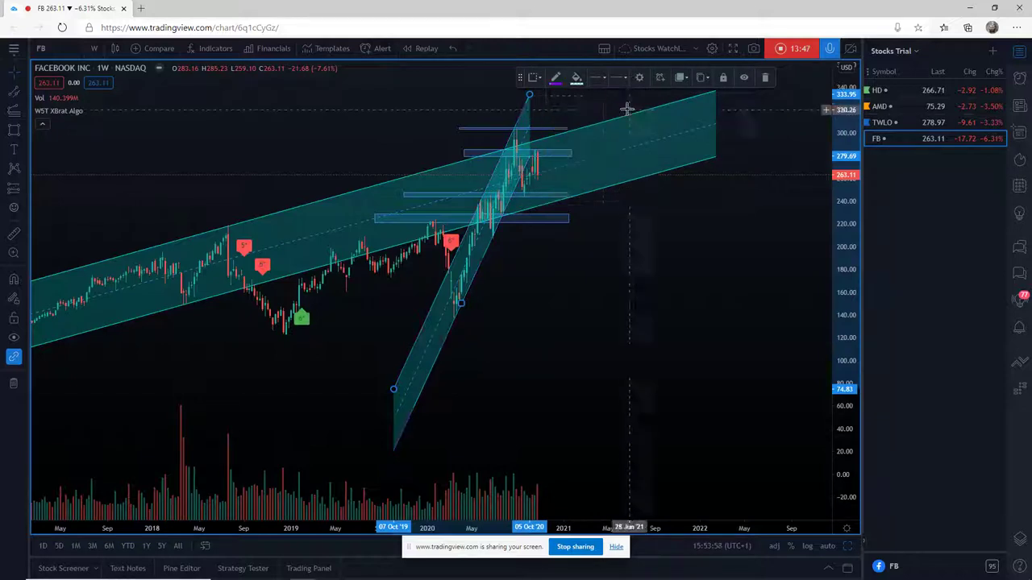
click(576, 78)
click(656, 110)
click(659, 261)
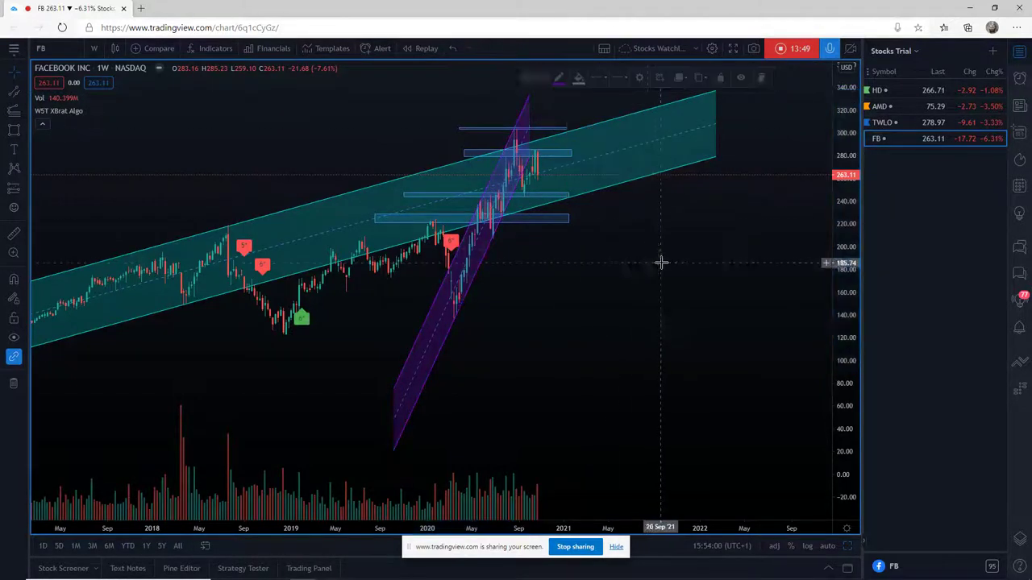
Step: Return to the multi-chart layout and flag FB purple in the Stocks Trial watchlist
scroll(749, 443, down, 2)
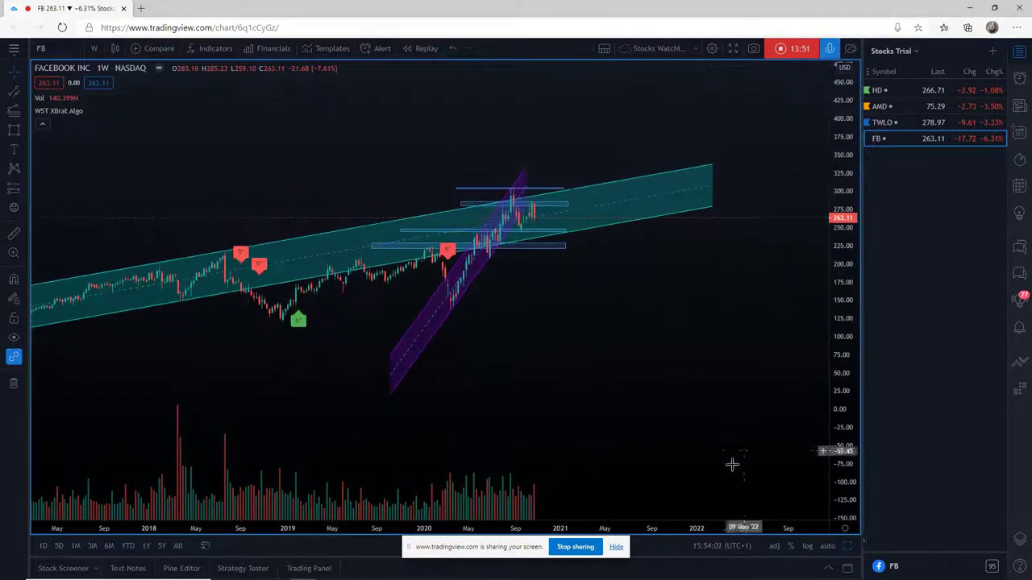
scroll(453, 383, up, 3)
drag(453, 383, 573, 379)
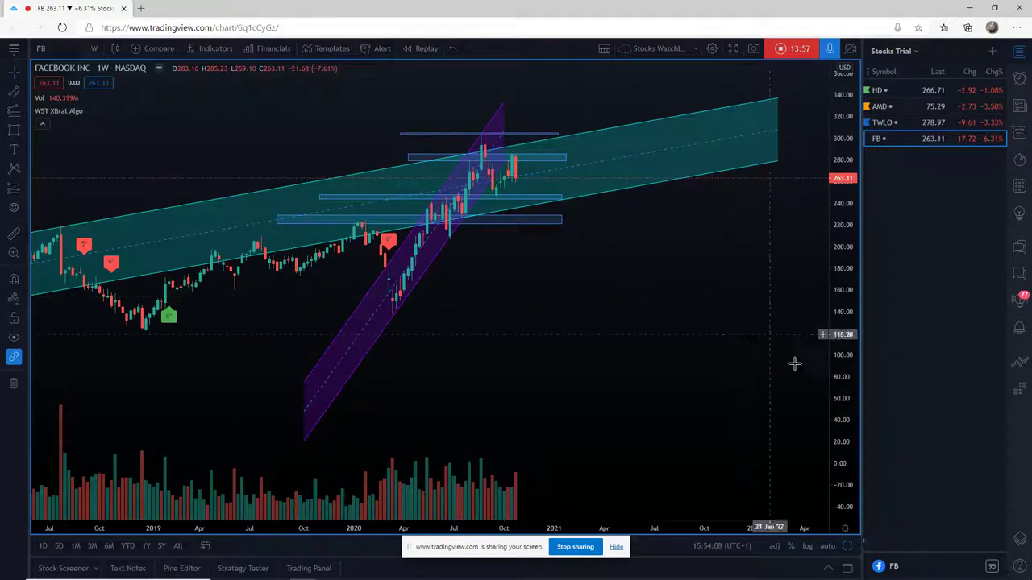
click(847, 546)
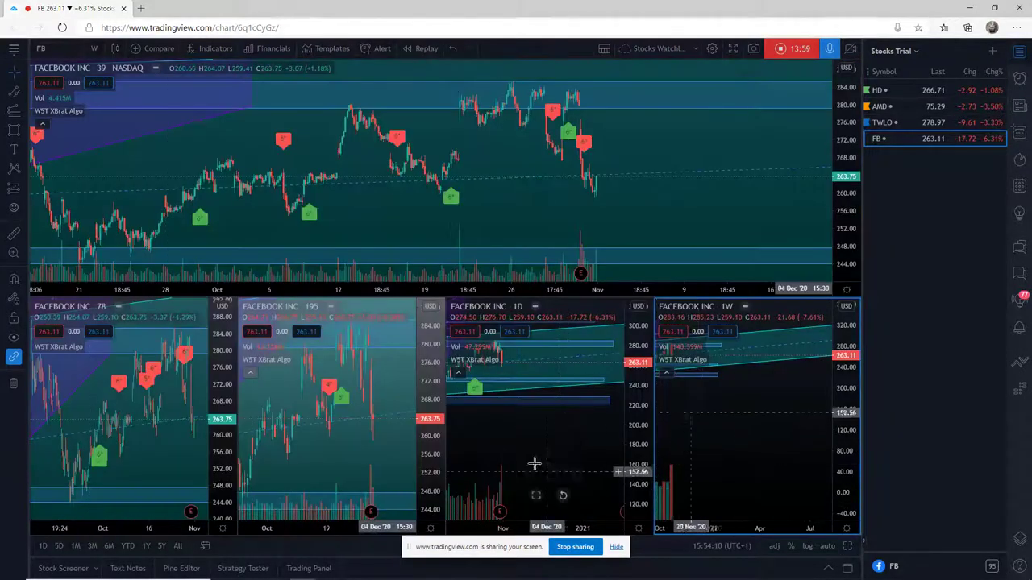
click(594, 478)
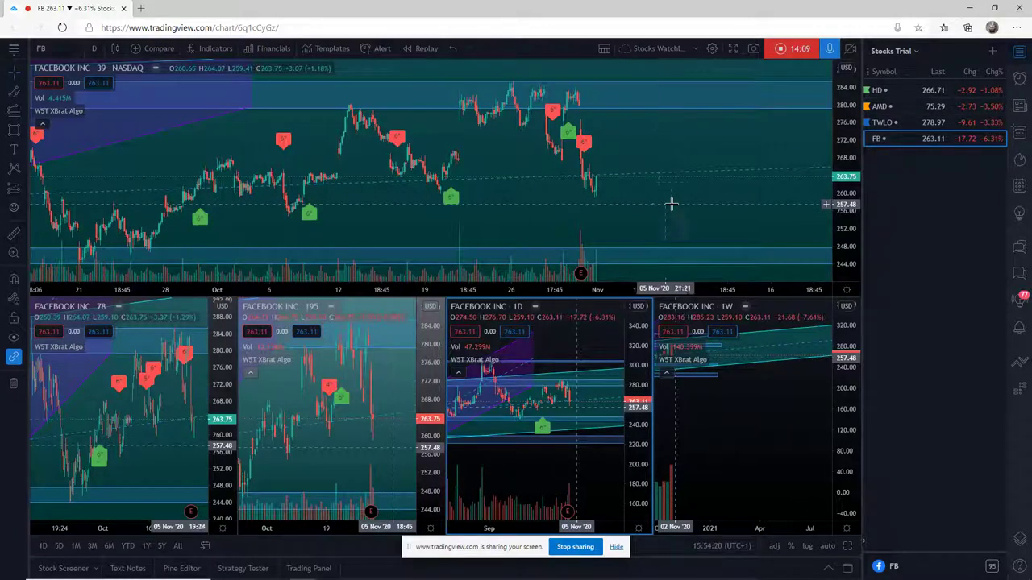
click(870, 141)
click(916, 139)
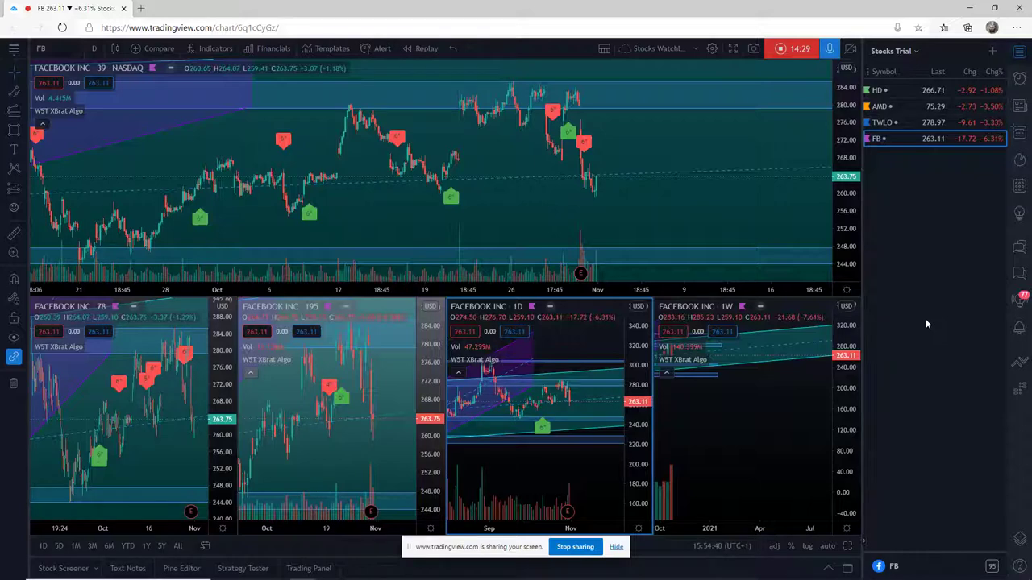
Step: Examine the AMD and TWLO multi-timeframe charts from the Stocks Trial watchlist
click(878, 105)
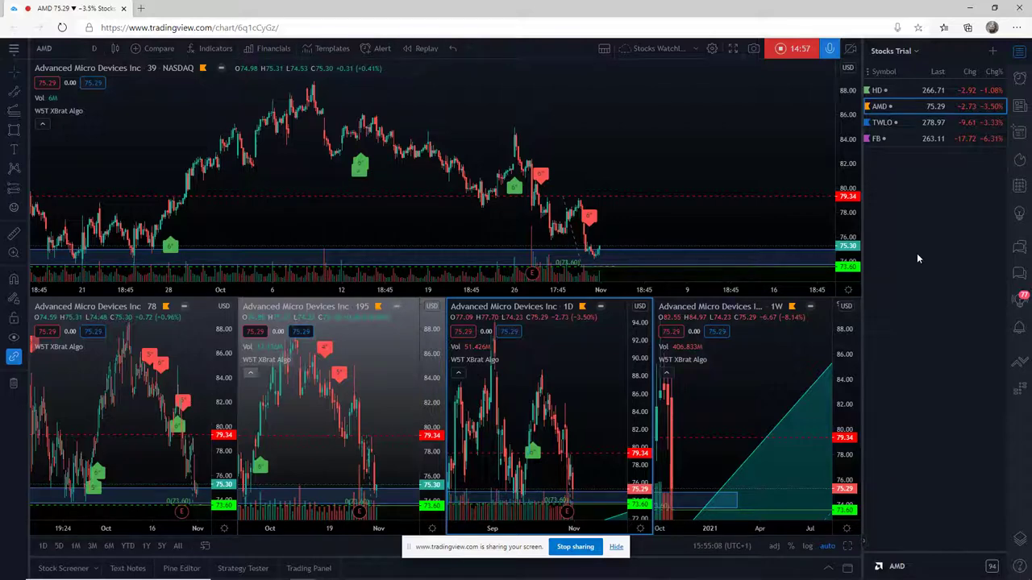
click(854, 130)
click(881, 125)
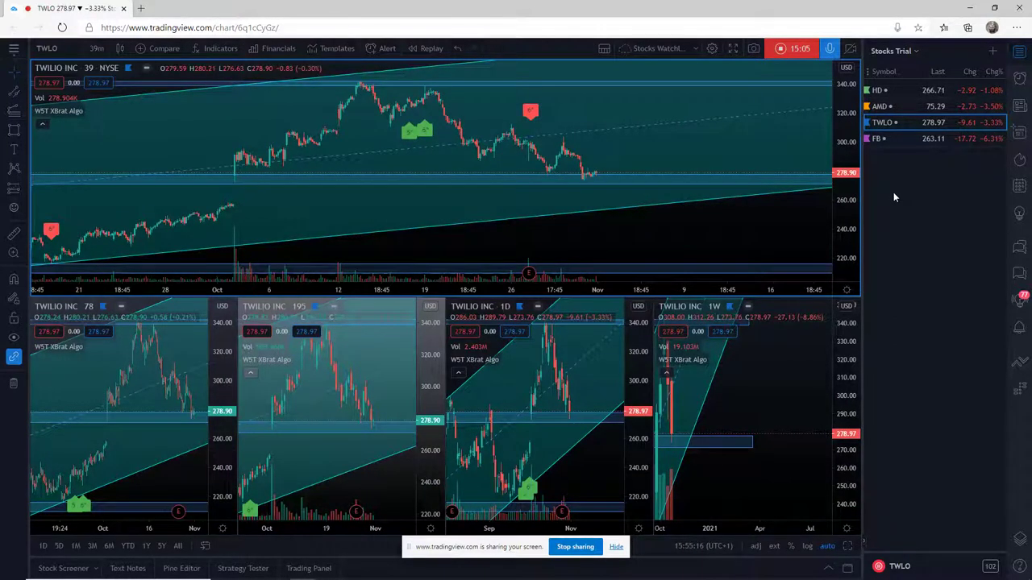
Step: Load FB from the watchlist again and maximize its daily chart, showing the zones and channels up to January 2021
click(883, 138)
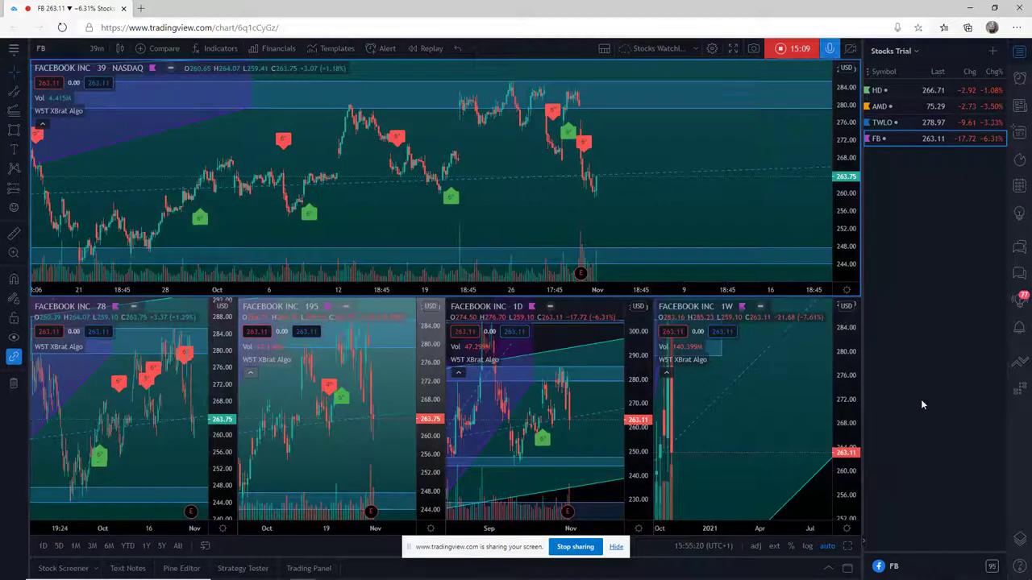
click(617, 495)
click(849, 547)
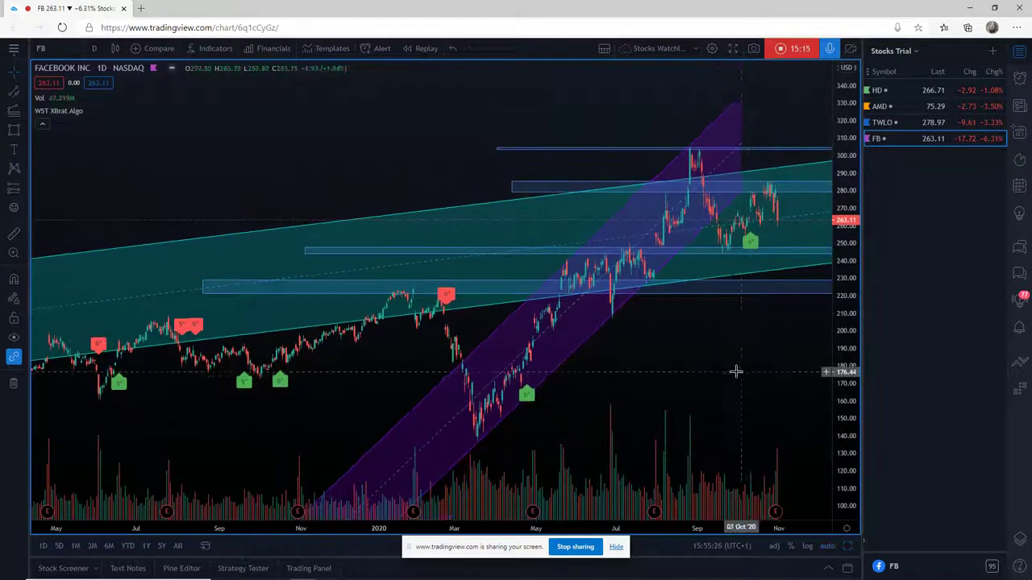
drag(733, 368, 655, 367)
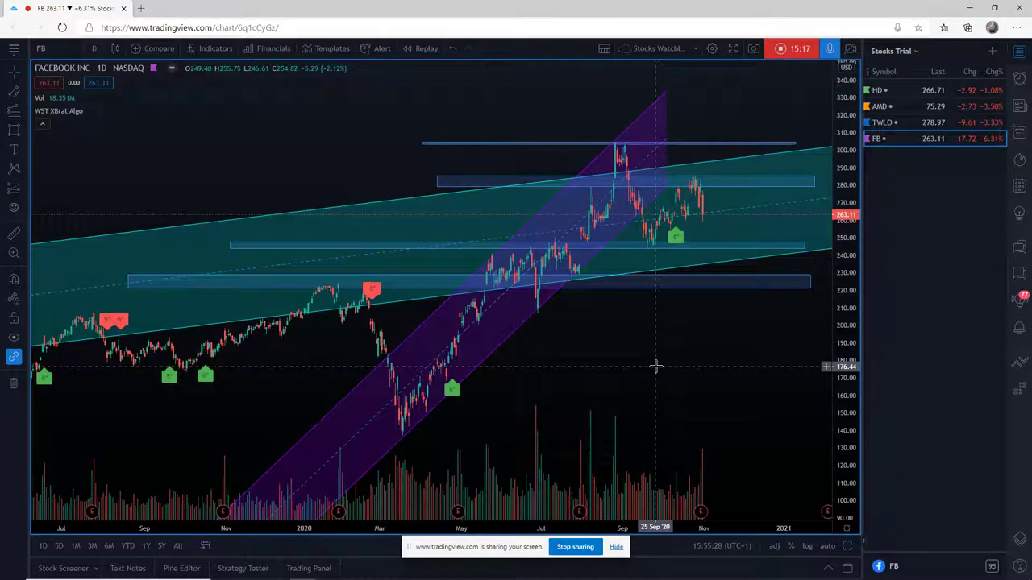